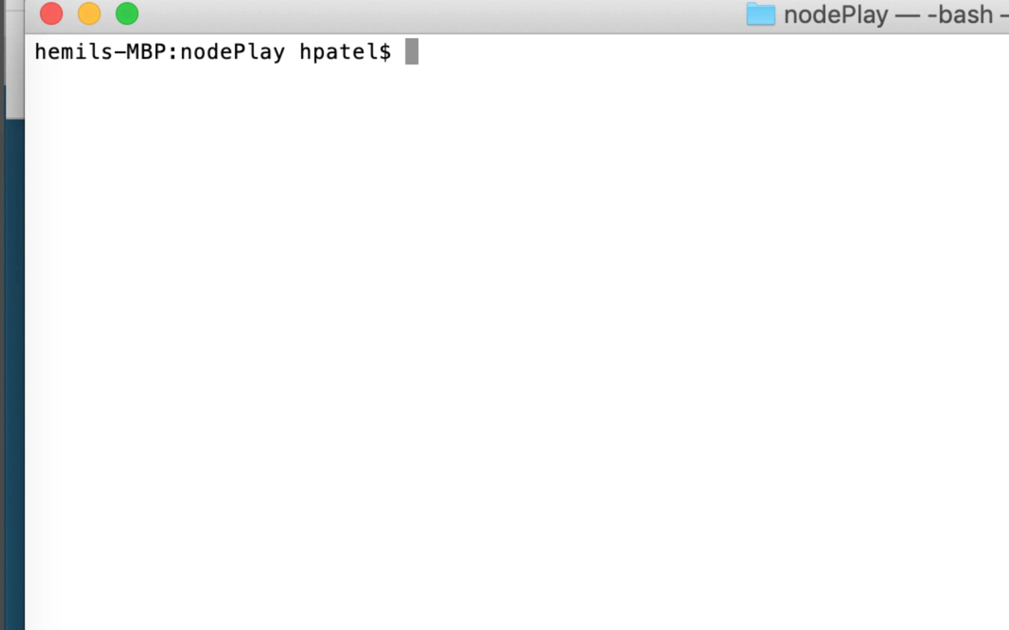
pyautogui.write('d')
# Create and enter the a-useless-package folder, then start npm init there.
pyautogui.press('BackSpace')
pyautogui.write('mk')
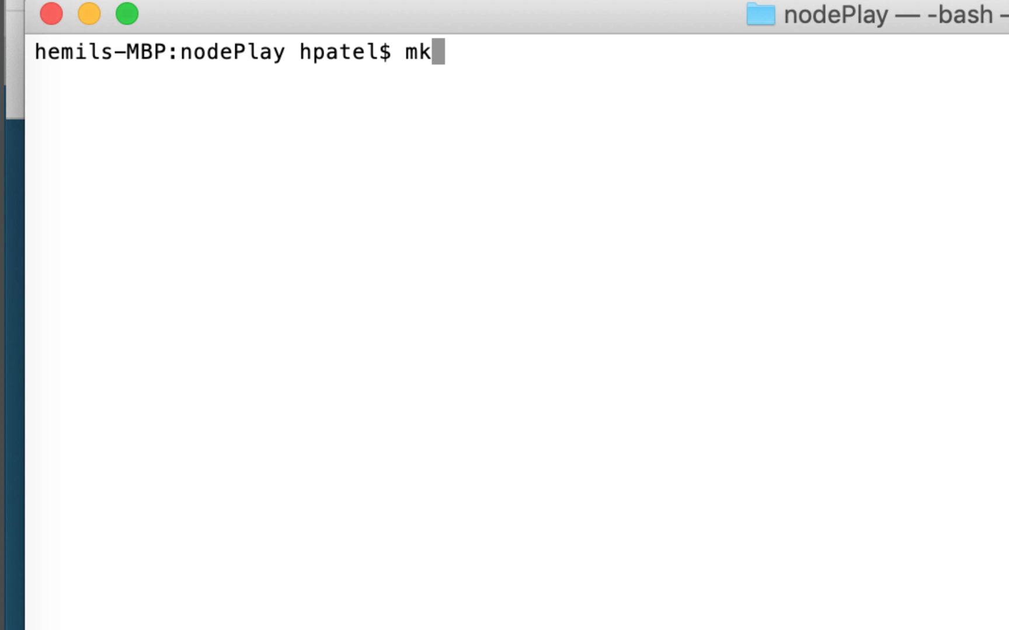
pyautogui.write('dir a-')
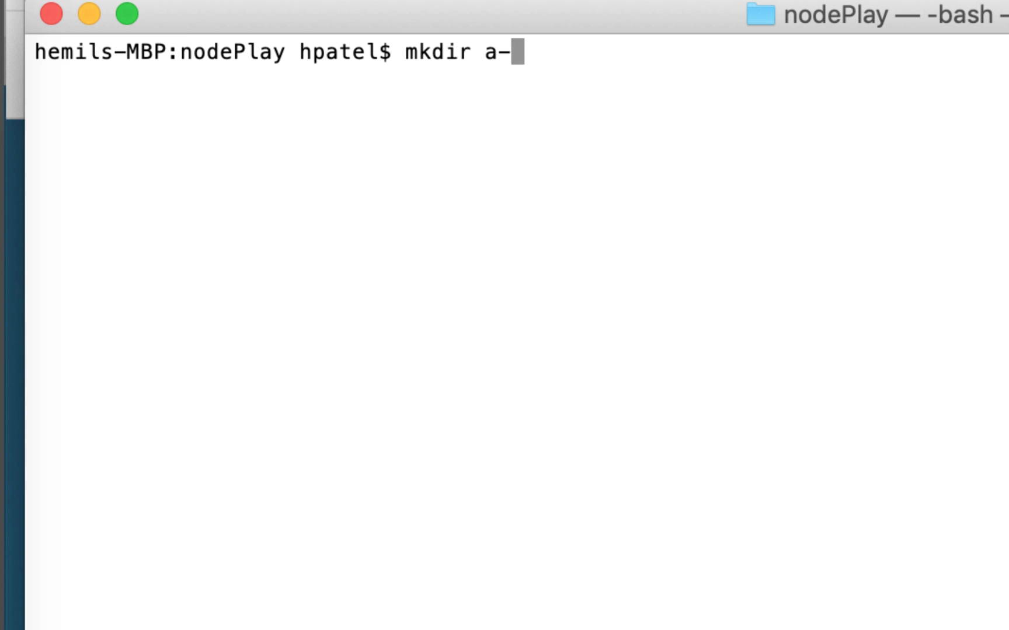
pyautogui.write('ues')
pyautogui.press('BackSpace')
pyautogui.press('BackSpace')
pyautogui.write('seless-package')
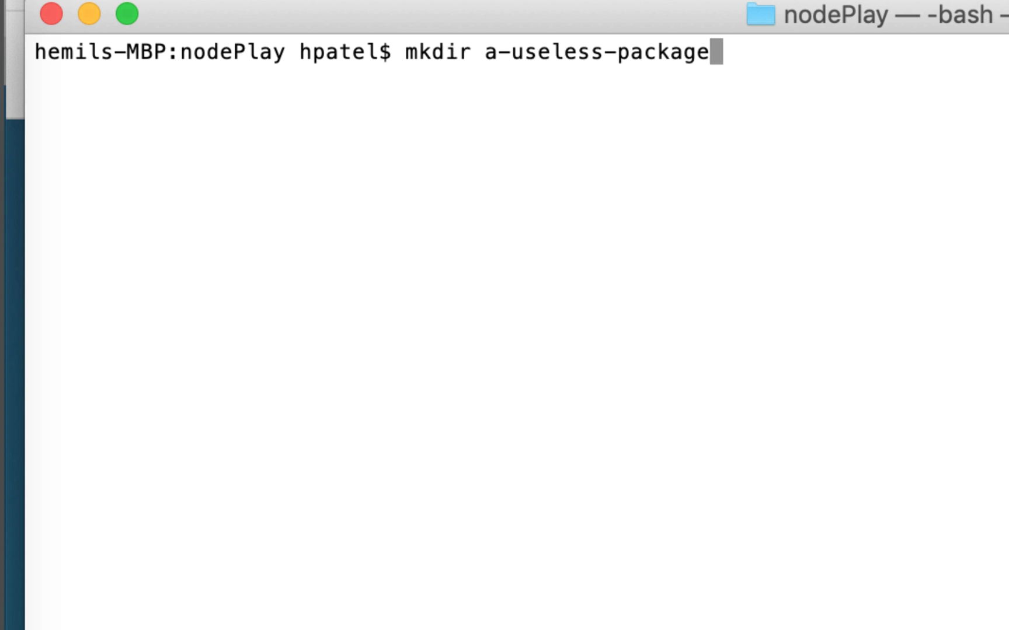
pyautogui.press('Return')
pyautogui.write('cd ')
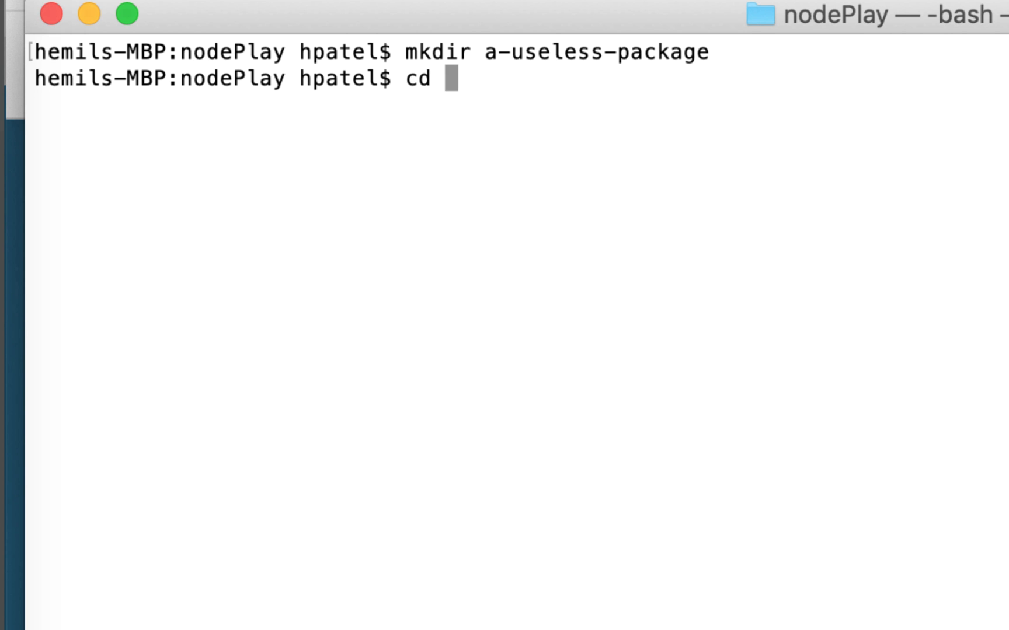
pyautogui.write('a')
pyautogui.press('Tab')
pyautogui.press('Return')
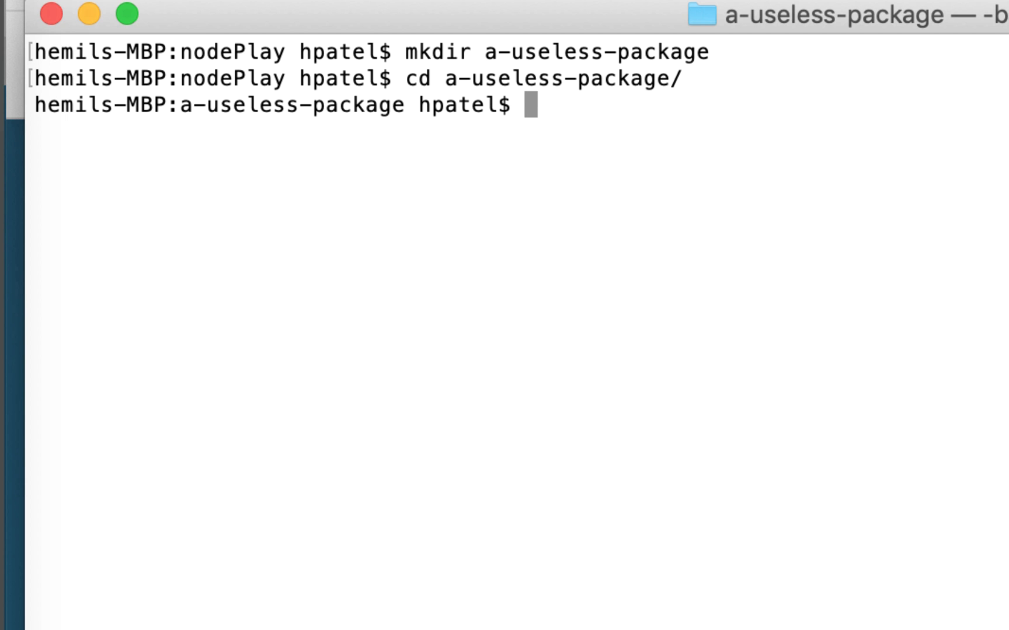
pyautogui.write('n')
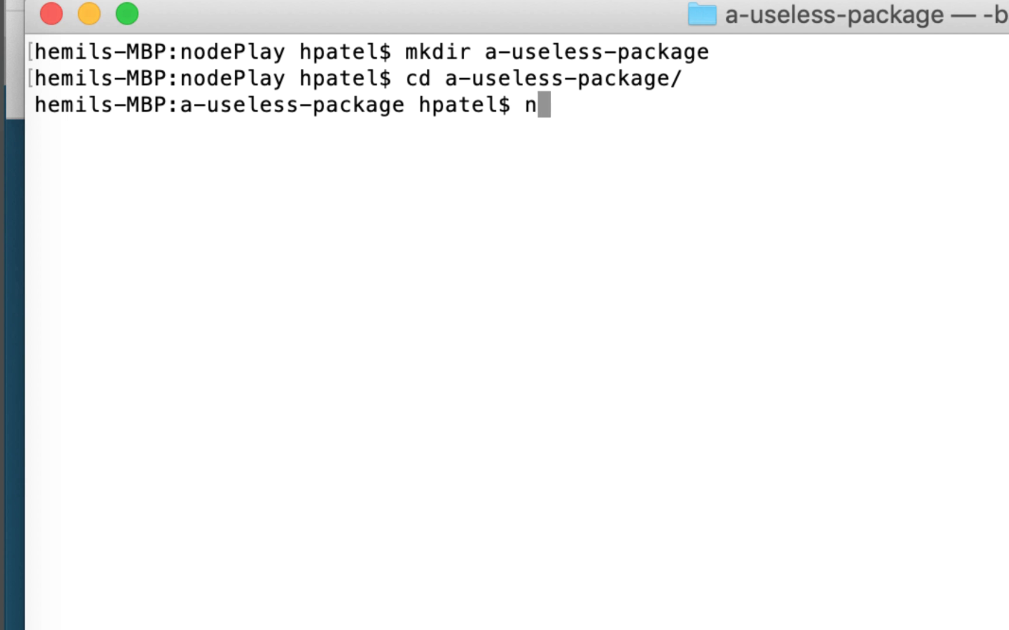
pyautogui.write('pm init')
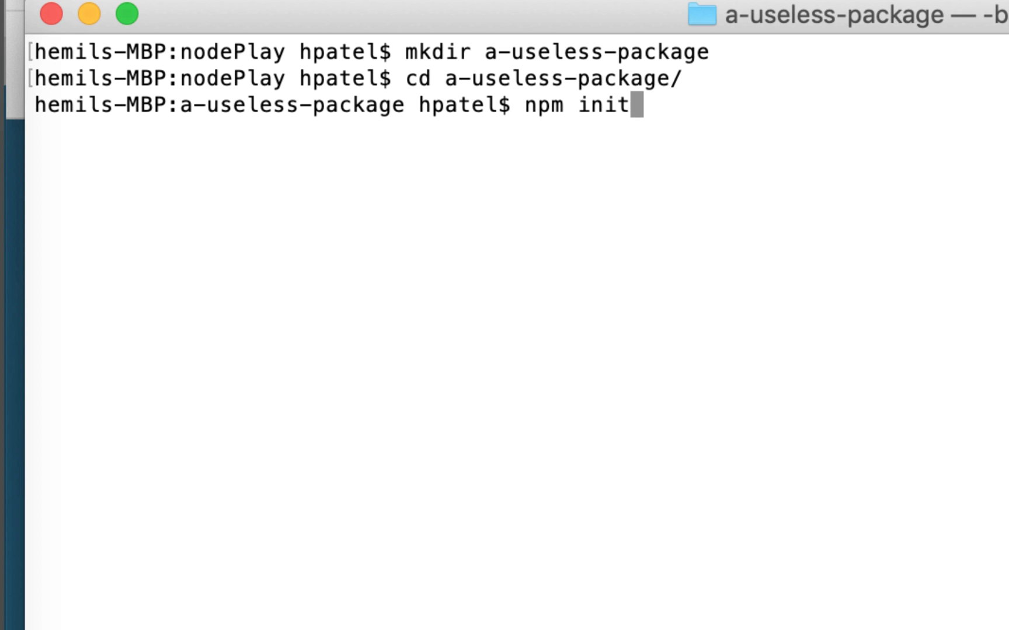
pyautogui.press('Return')
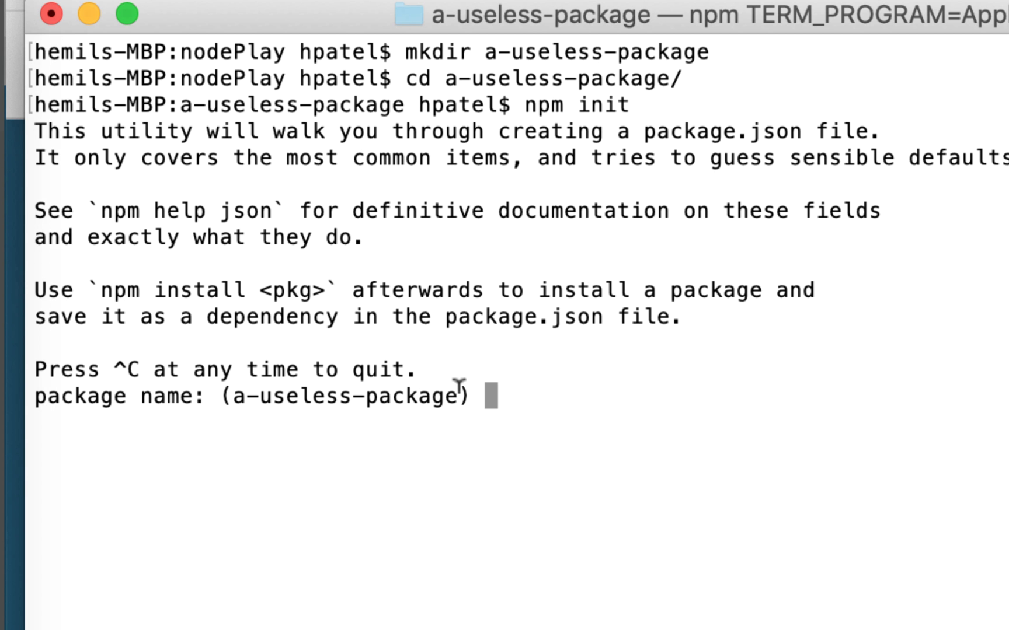
# Accept the npm init defaults with author techsith and write package.json.
pyautogui.press('Return')
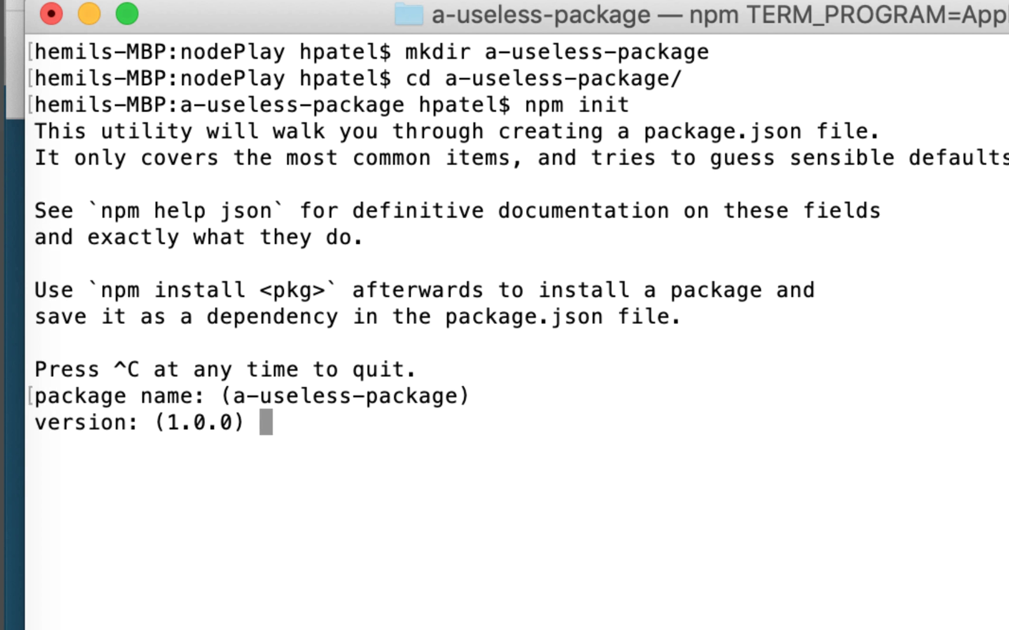
pyautogui.press('Return')
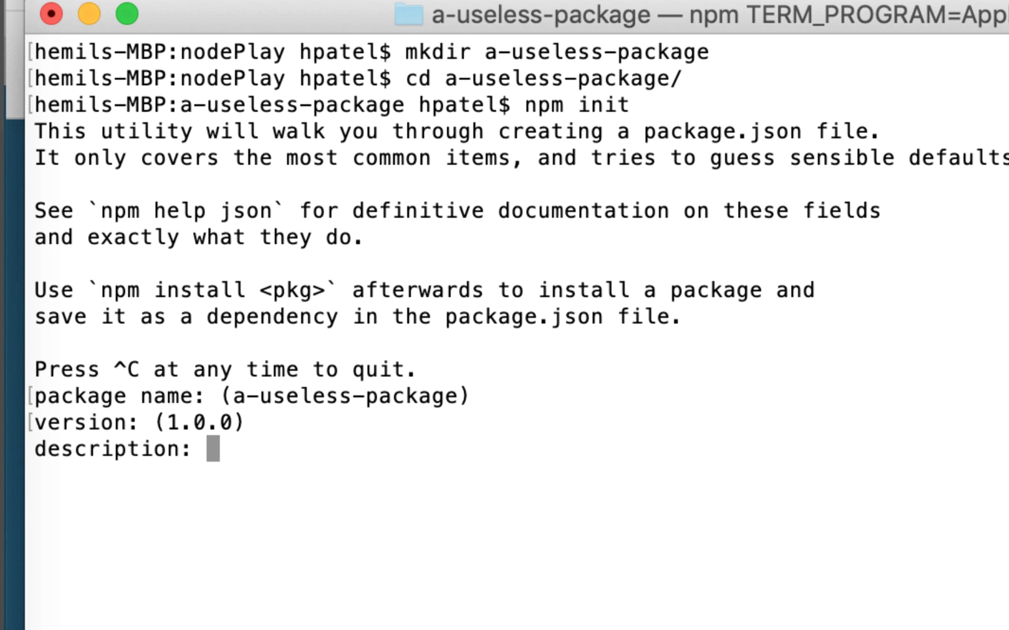
pyautogui.press('Return')
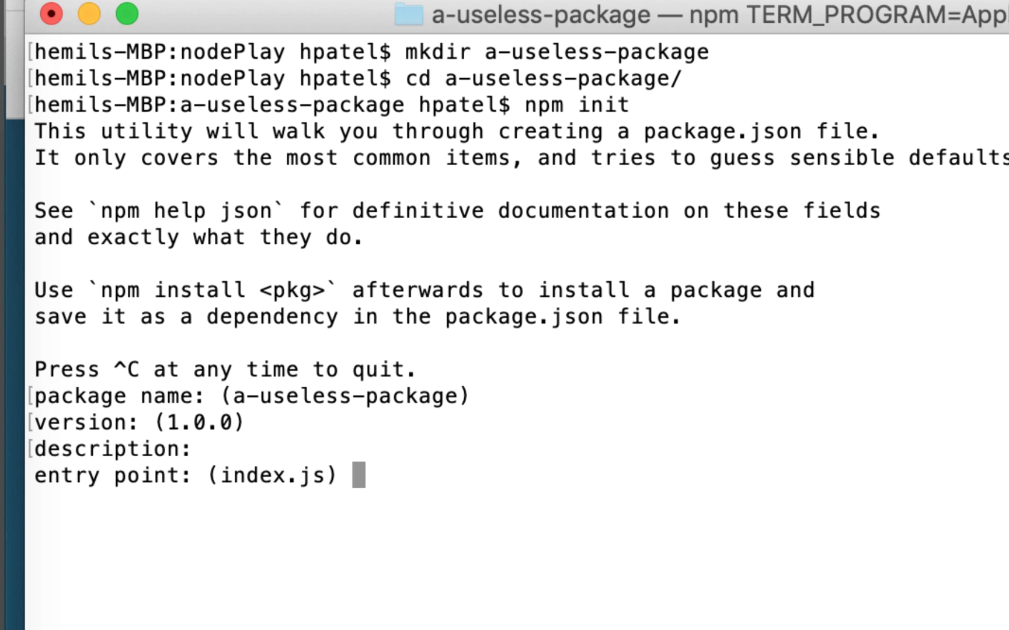
pyautogui.press('Return')
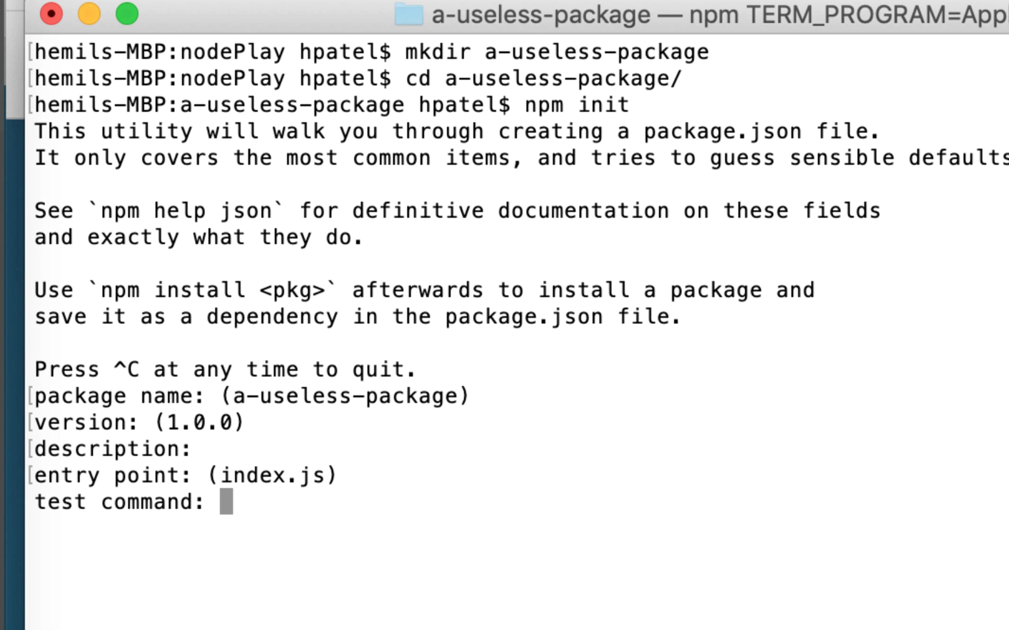
pyautogui.press('Return')
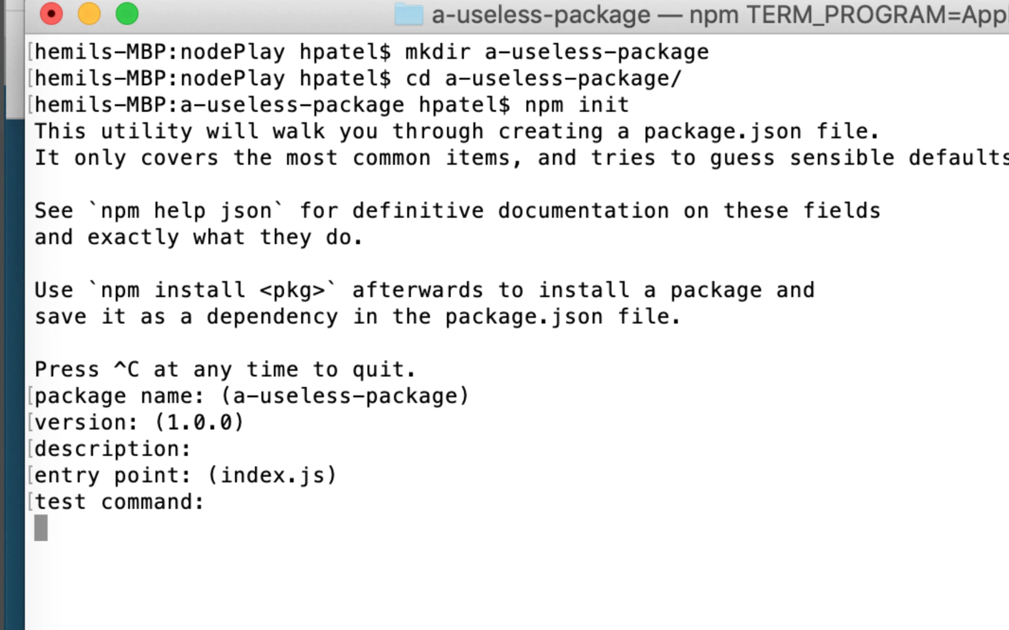
pyautogui.press('Return')
pyautogui.press('Return')
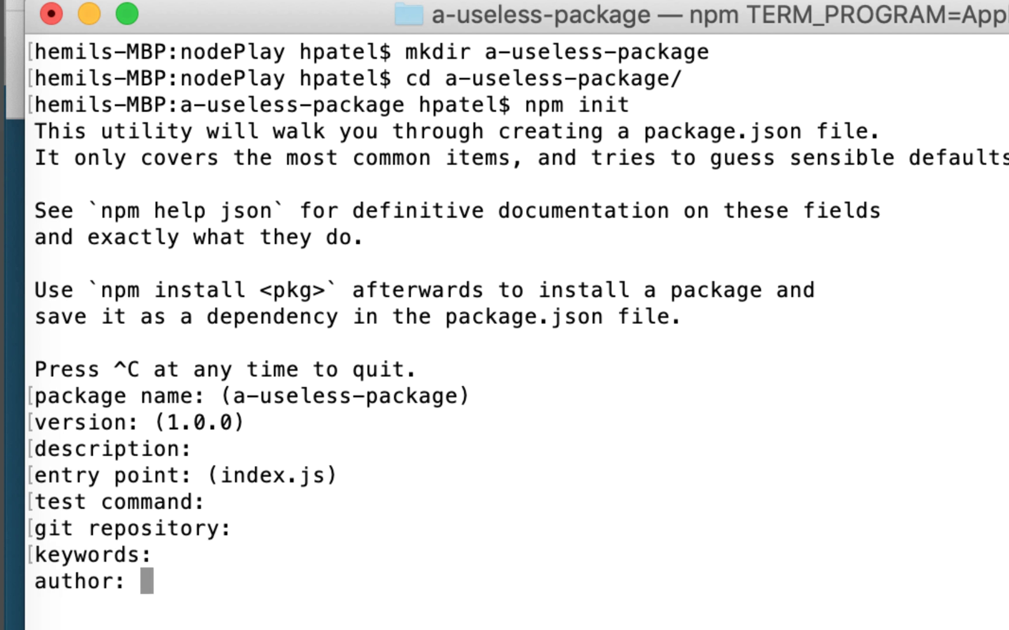
pyautogui.write('tech')
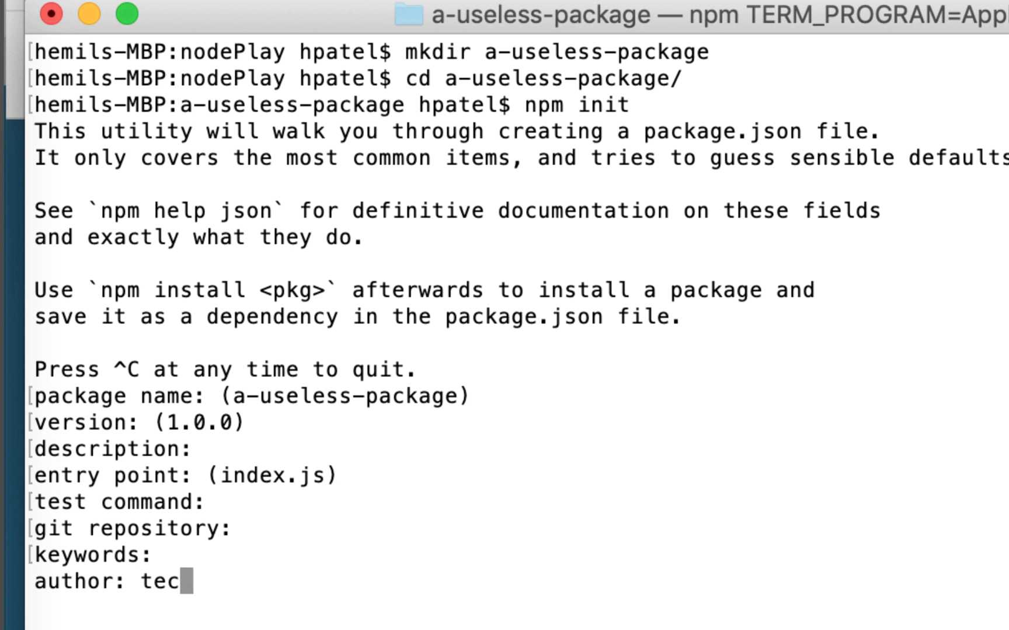
pyautogui.write('sith')
pyautogui.press('Return')
pyautogui.press('Return')
pyautogui.press('Return')
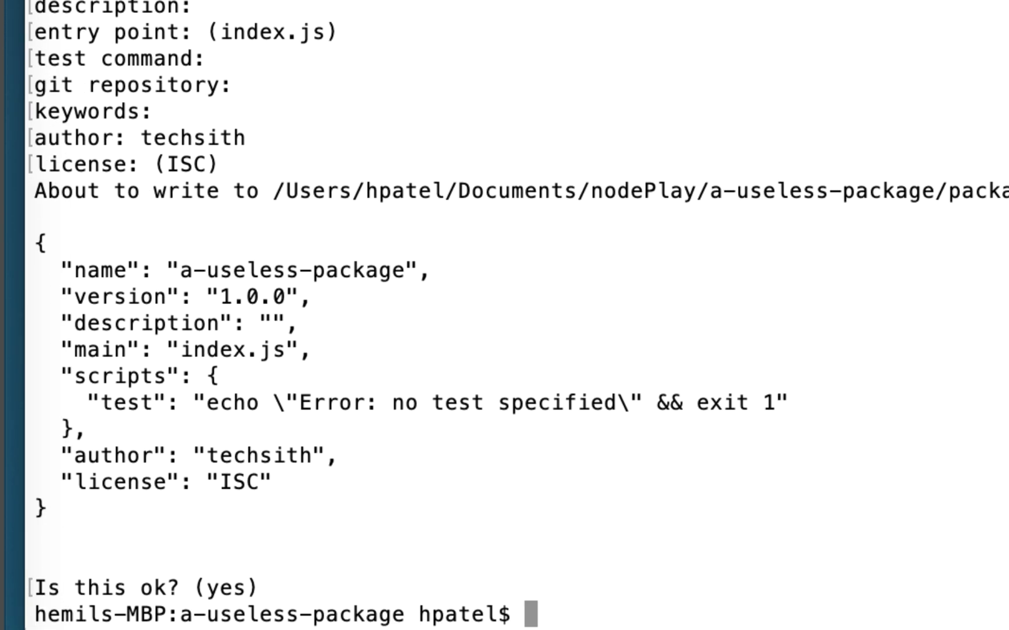
pyautogui.write('c')
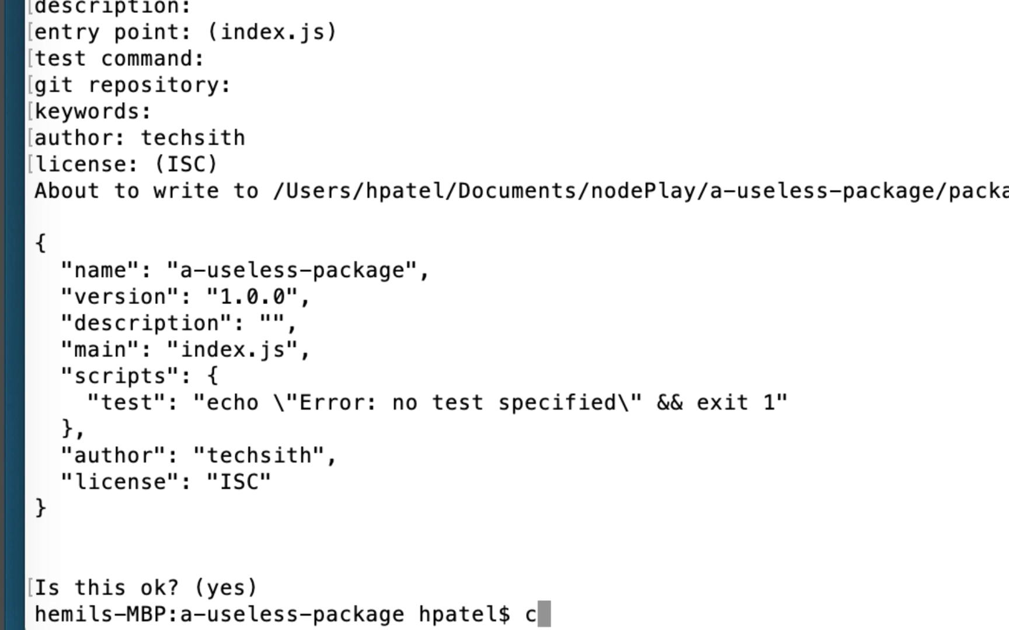
pyautogui.write('ode .')
# Open the package folder in VS Code and review package.json's index.js entry point.
pyautogui.press('Return')
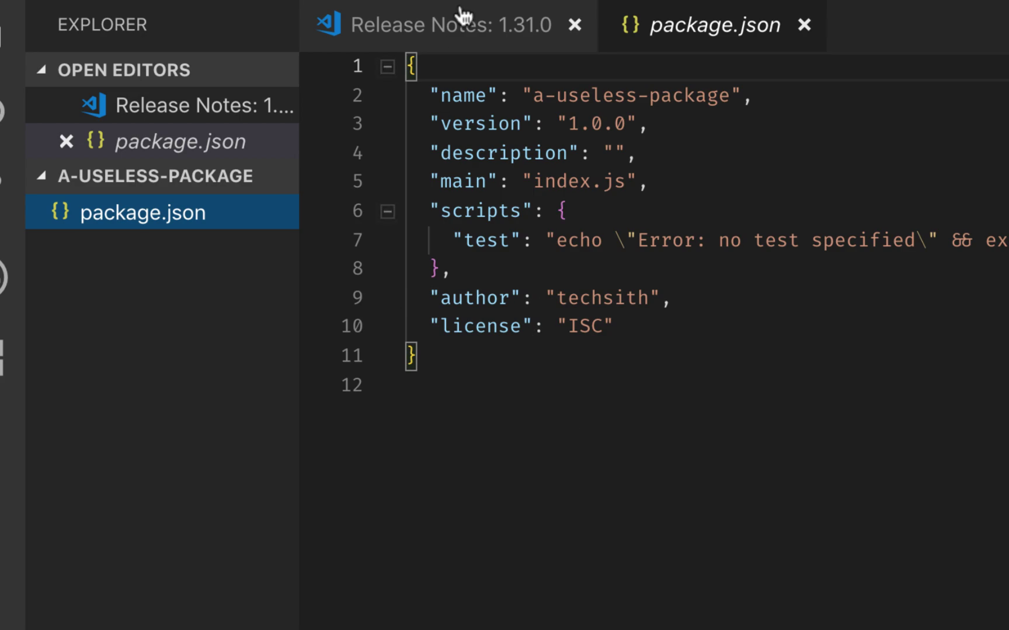
pyautogui.moveTo(400, 72)
pyautogui.mouseDown()
pyautogui.moveTo(499, 232)
pyautogui.moveTo(531, 364)
pyautogui.mouseUp()
pyautogui.click(533, 358)
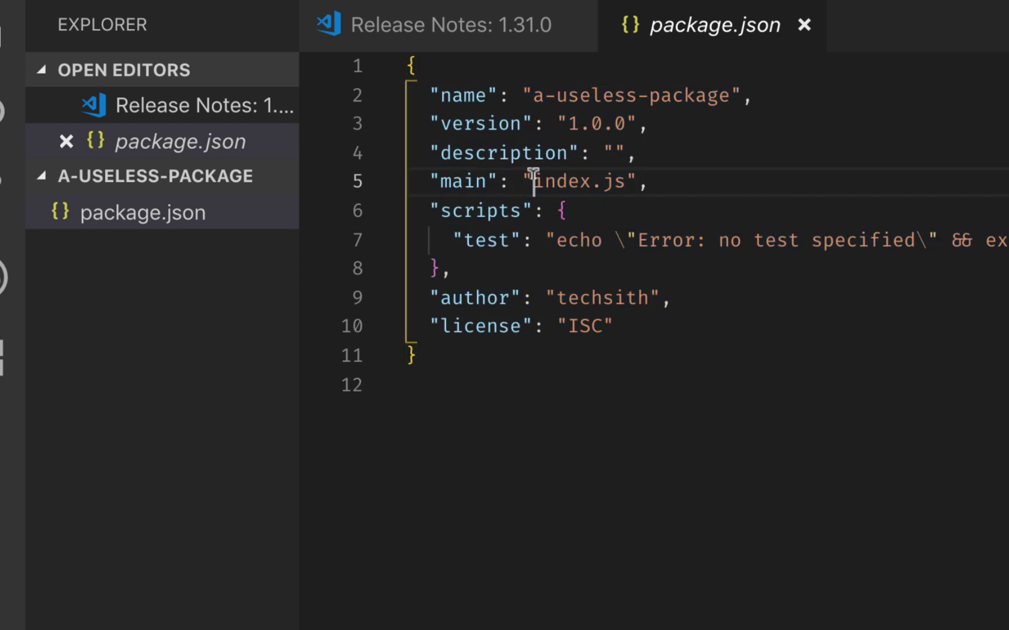
pyautogui.moveTo(532, 181); pyautogui.dragTo(628, 181)
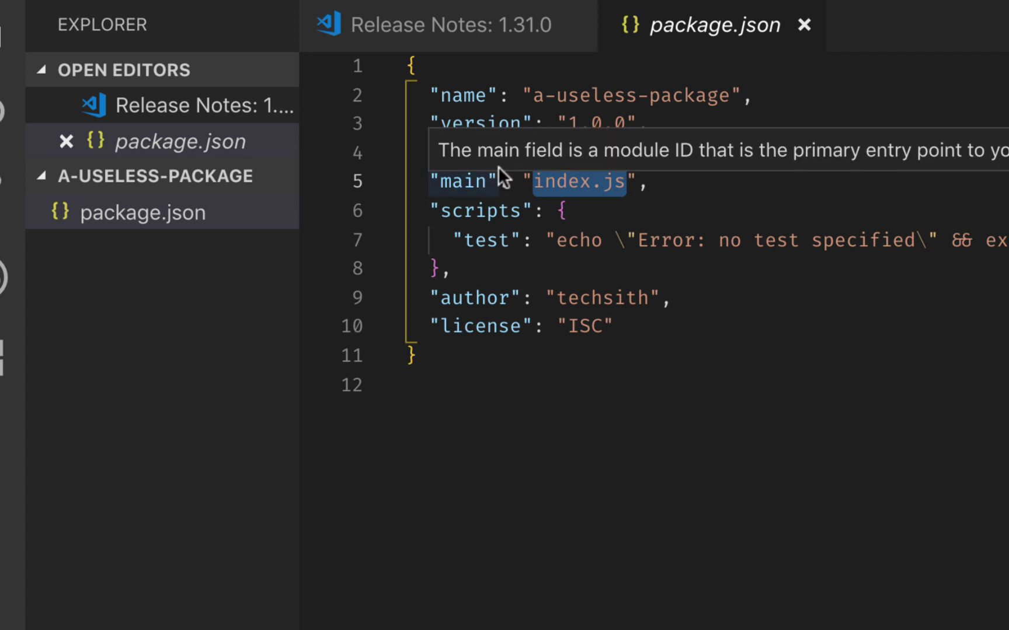
# Create a new file named useless.js in the a-useless-package folder.
pyautogui.click(114, 324)
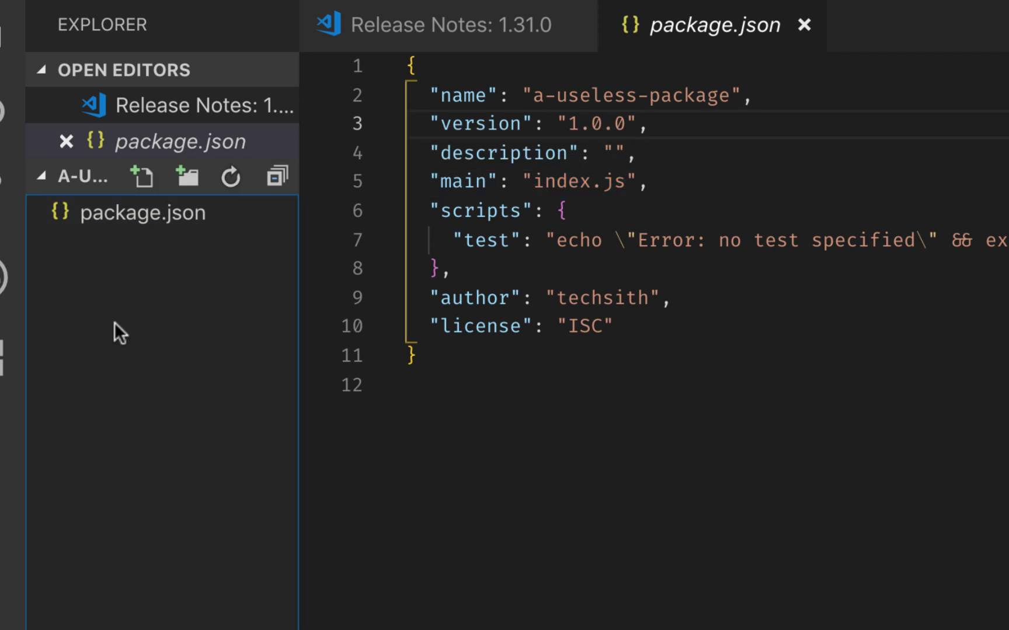
pyautogui.rightClick(114, 322)
pyautogui.click(120, 334)
pyautogui.write('usele')
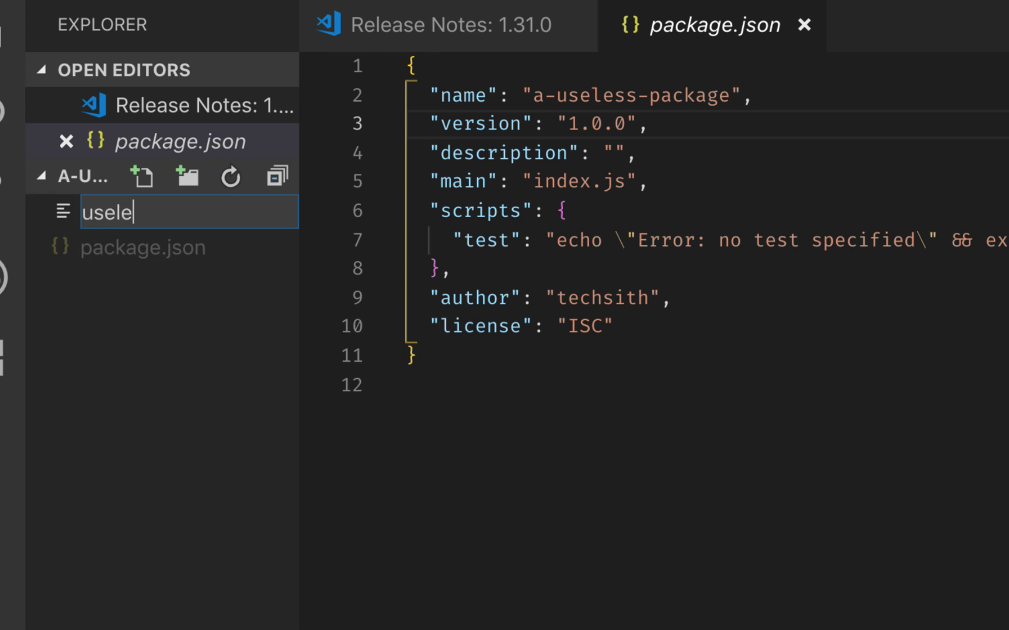
pyautogui.write('ss.js')
pyautogui.press('Return')
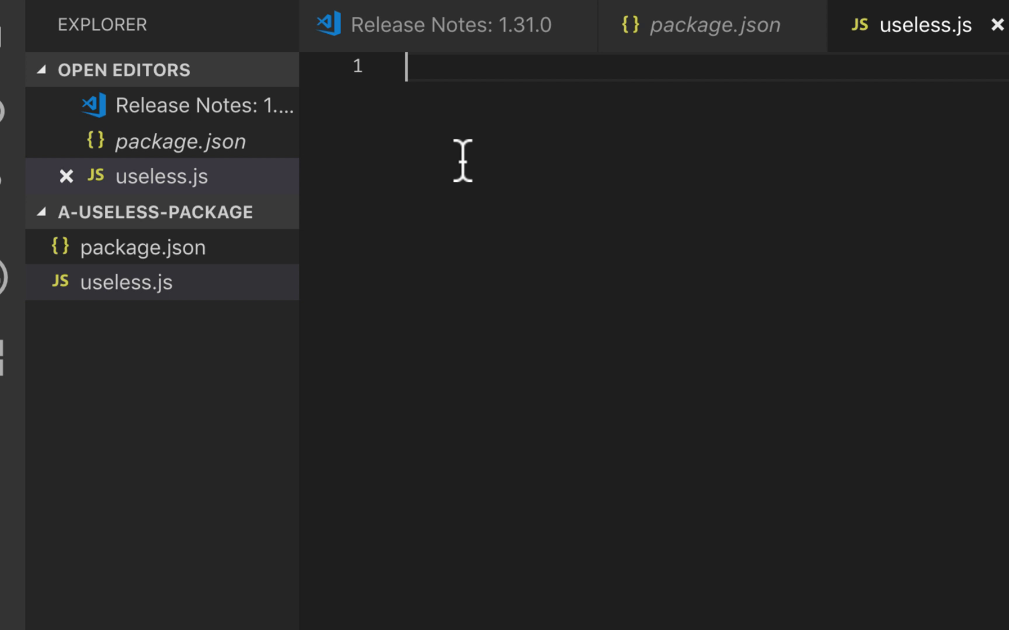
pyautogui.write('const ')
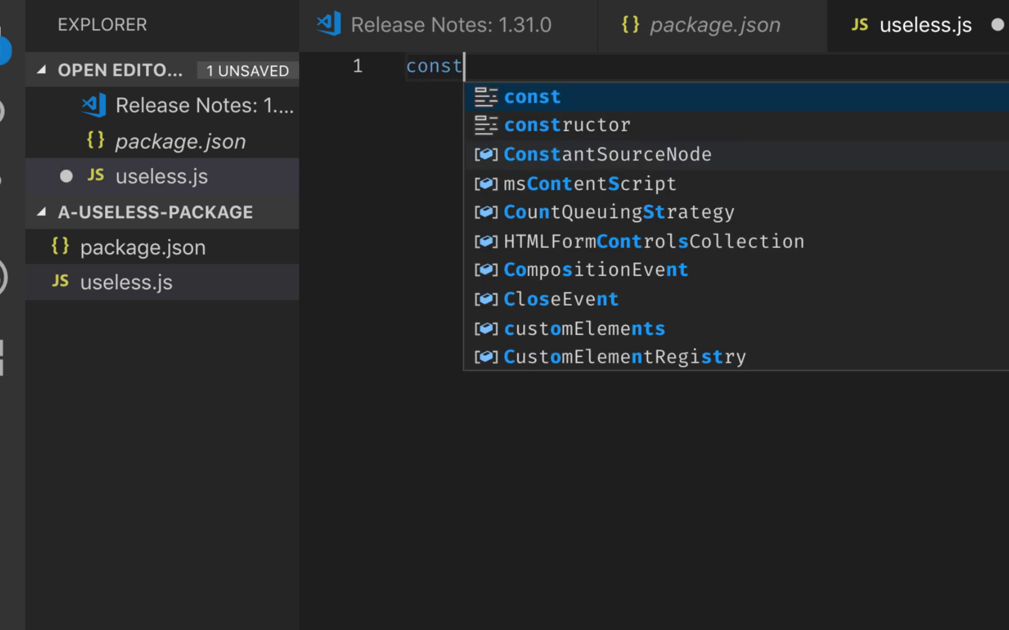
pyautogui.write('useless = ')
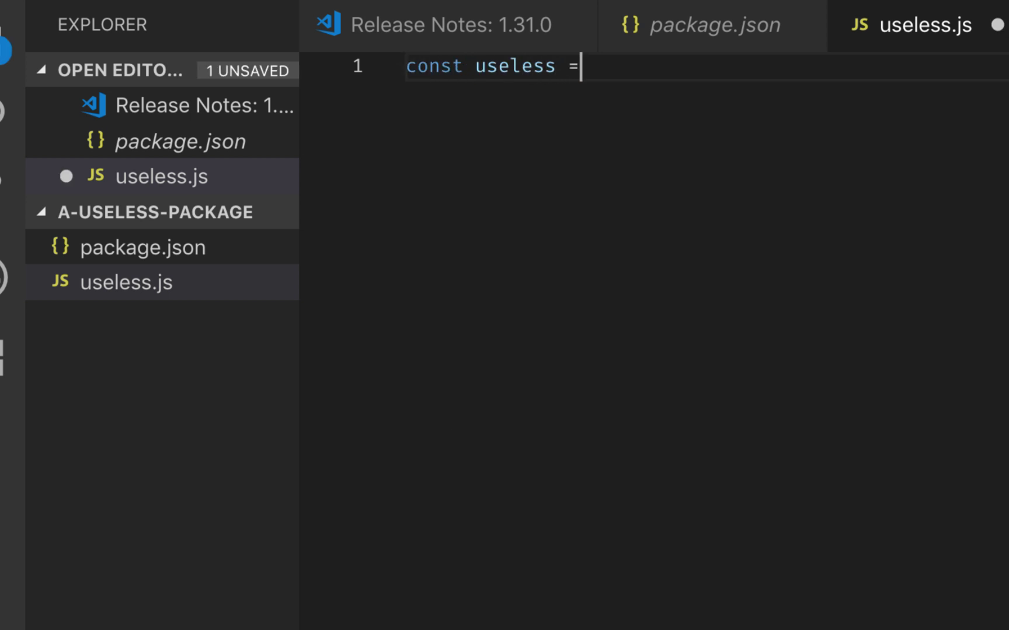
pyautogui.write('() ')
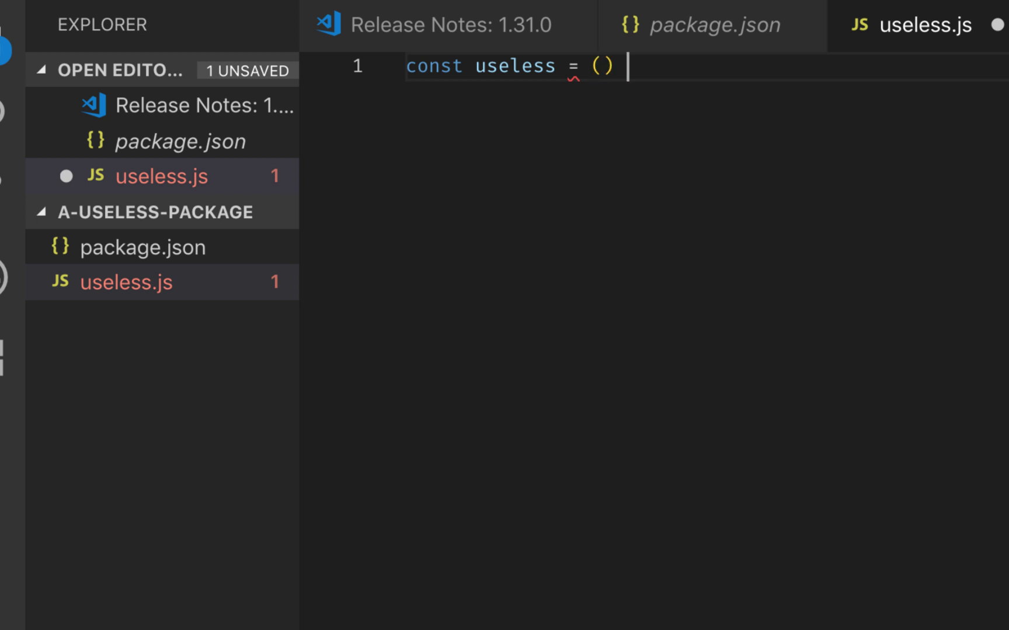
pyautogui.write('=> {')
# Finish the useless function logging 'you just wasted some time', add module.exports = useless, and save.
pyautogui.press('Return')
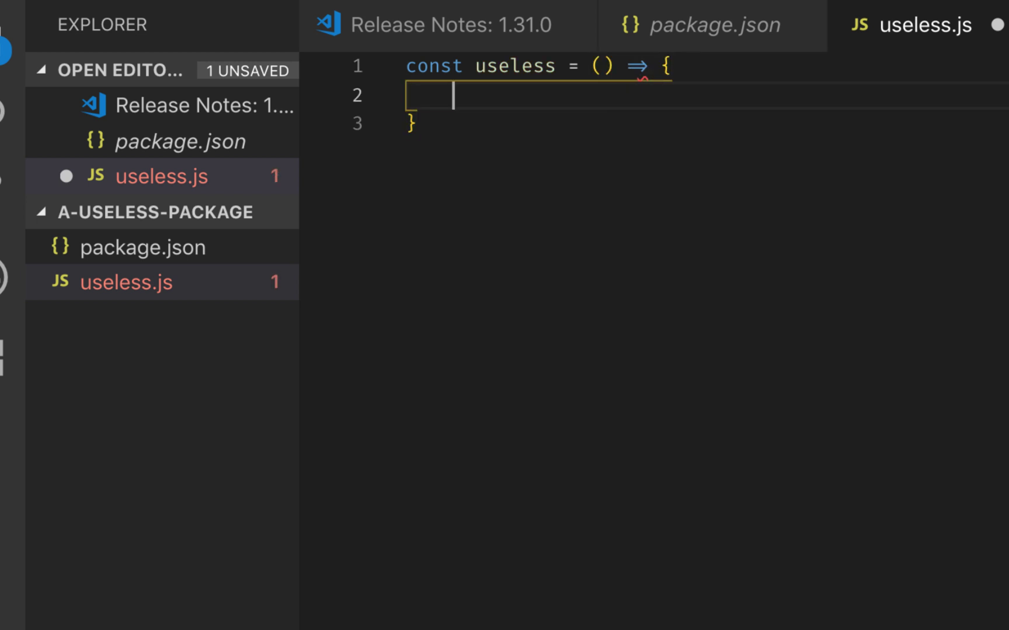
pyautogui.write('cons')
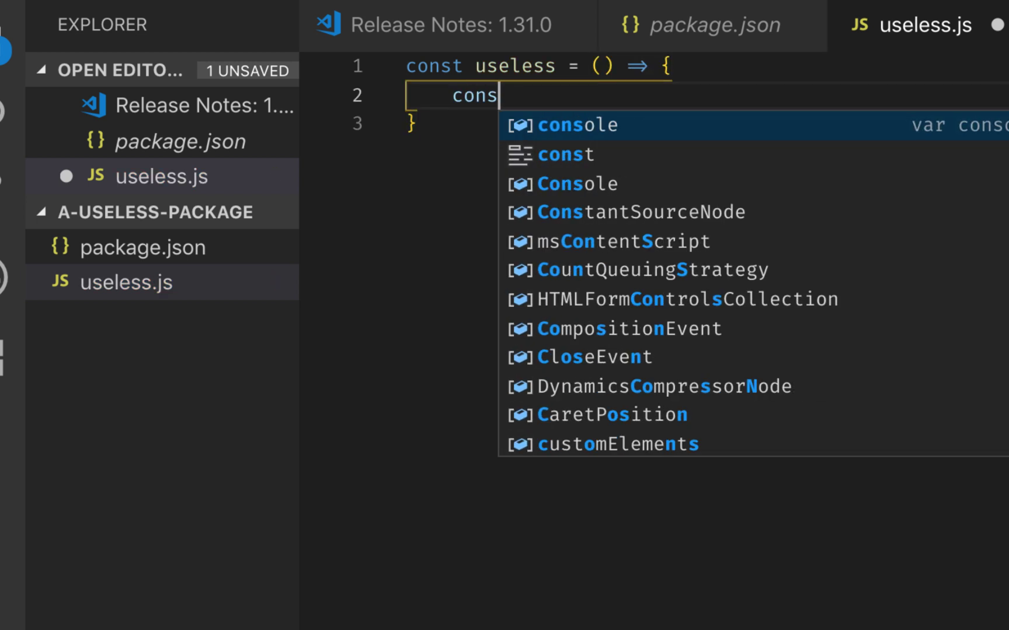
pyautogui.write("ole.log('y")
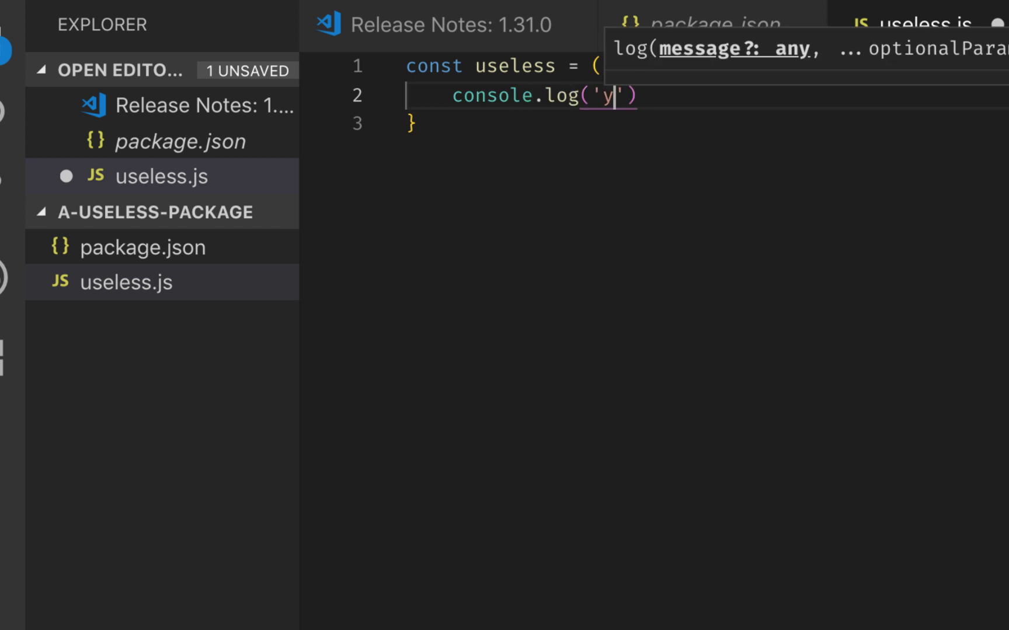
pyautogui.write('ou just wast')
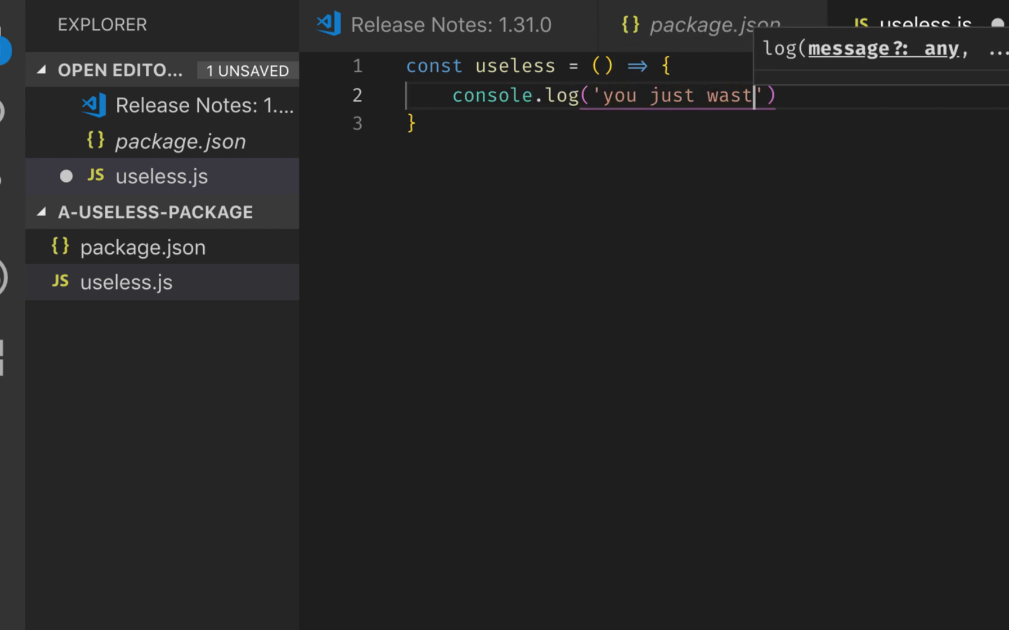
pyautogui.write('ed some time')
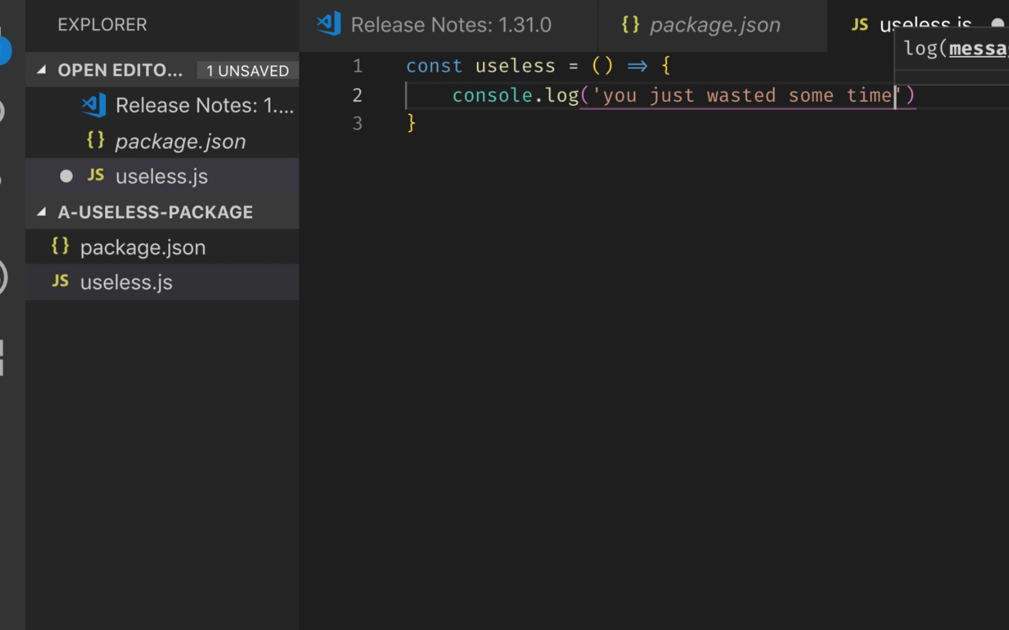
pyautogui.write("');")
pyautogui.press('Down')
pyautogui.press('Return')
pyautogui.press('Return')
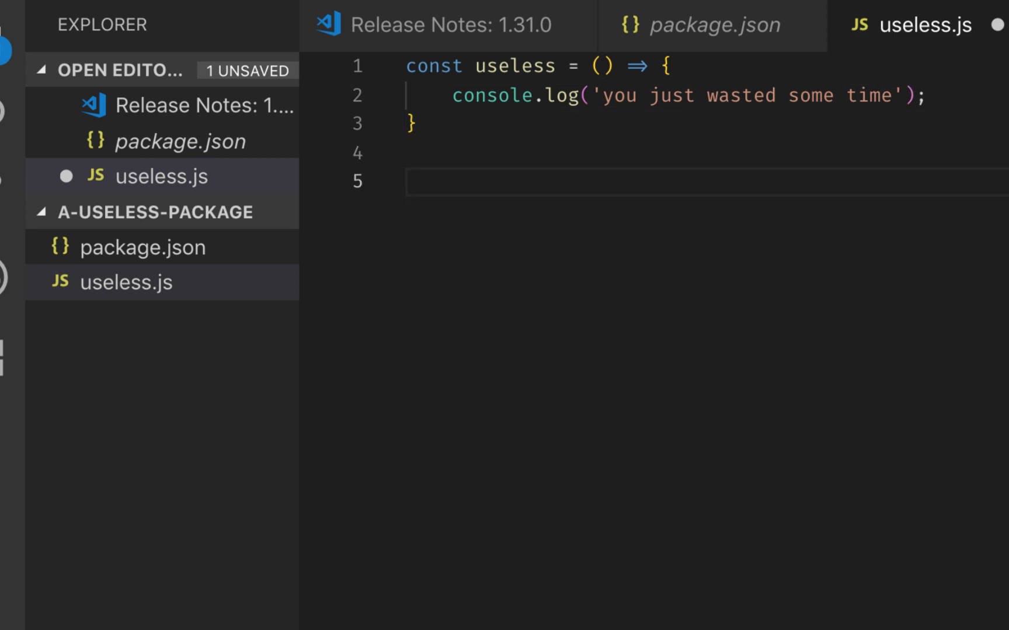
pyautogui.write('mo')
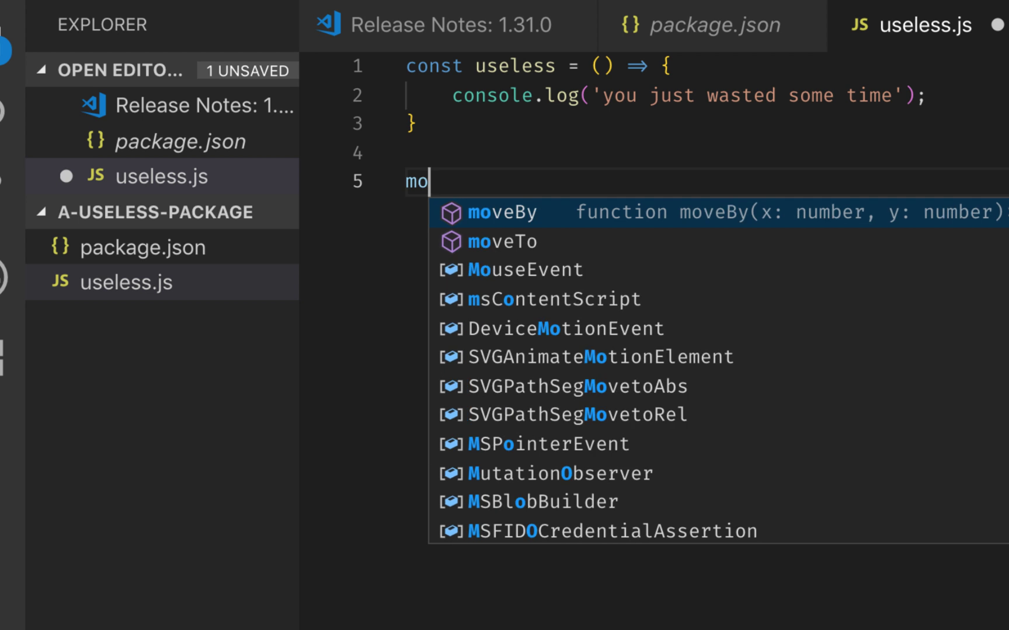
pyautogui.write('dul')
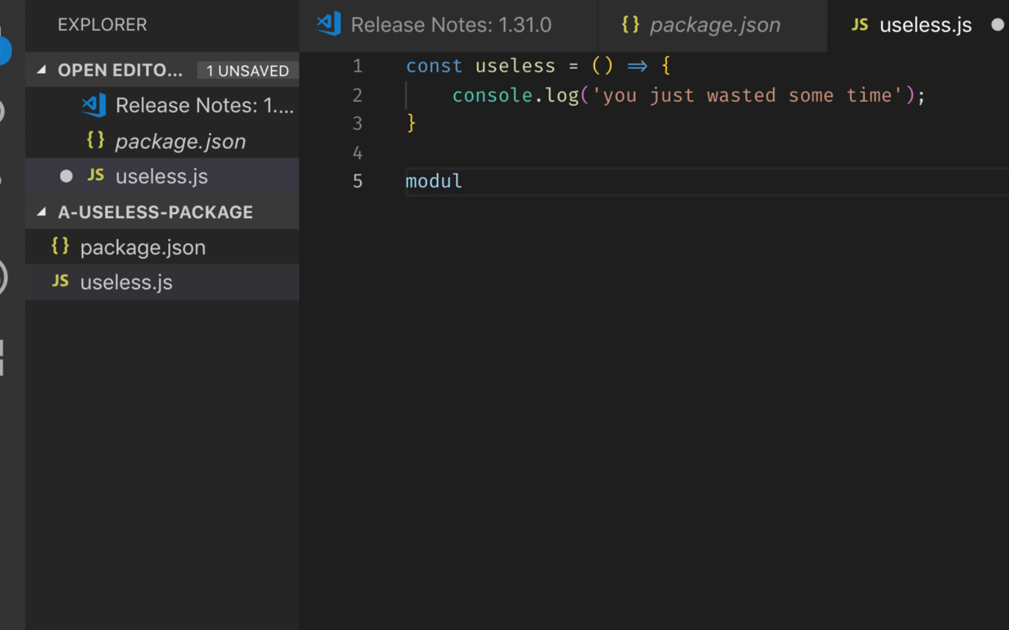
pyautogui.write('e.')
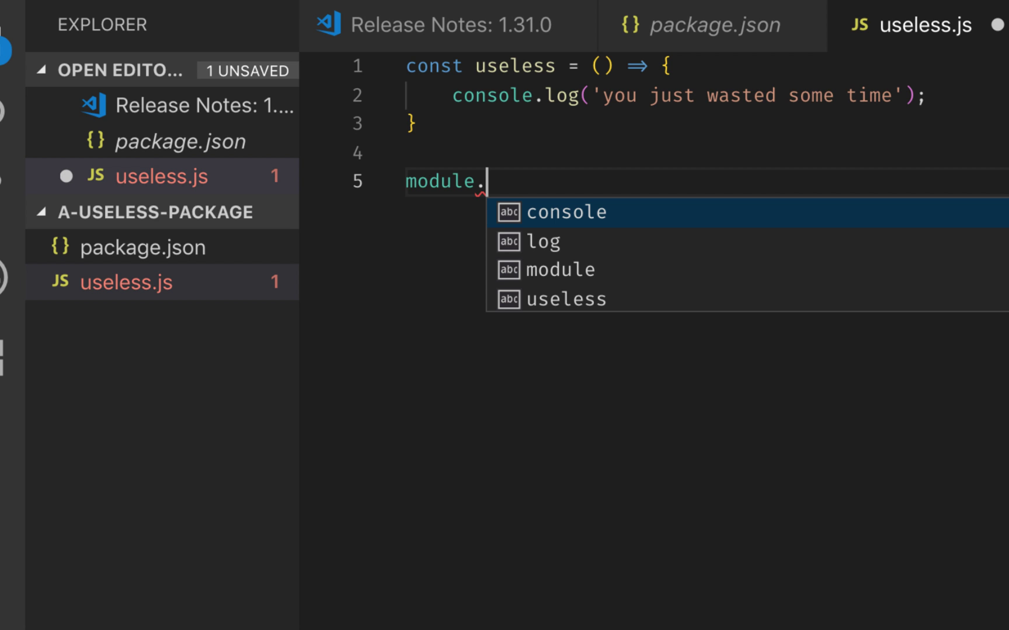
pyautogui.write('exports')
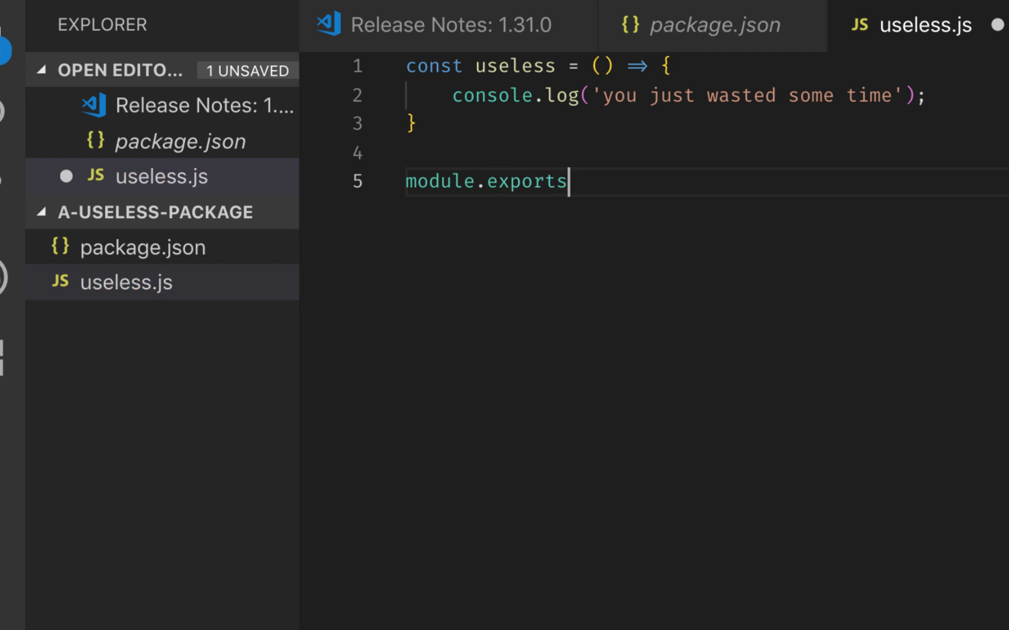
pyautogui.write(' = a')
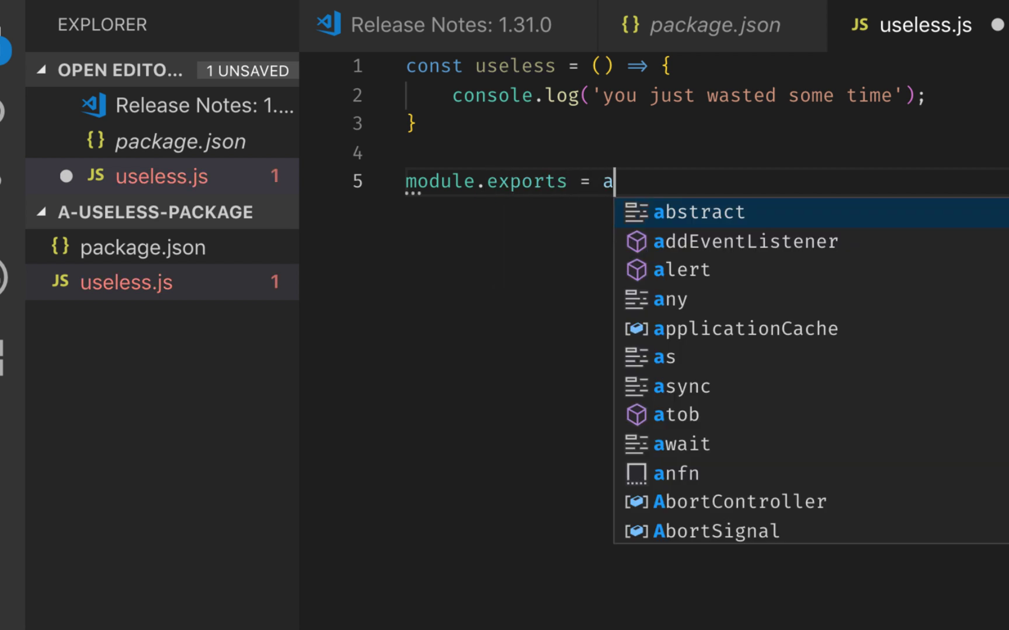
pyautogui.press('BackSpace')
pyautogui.write('usel')
pyautogui.press('Tab')
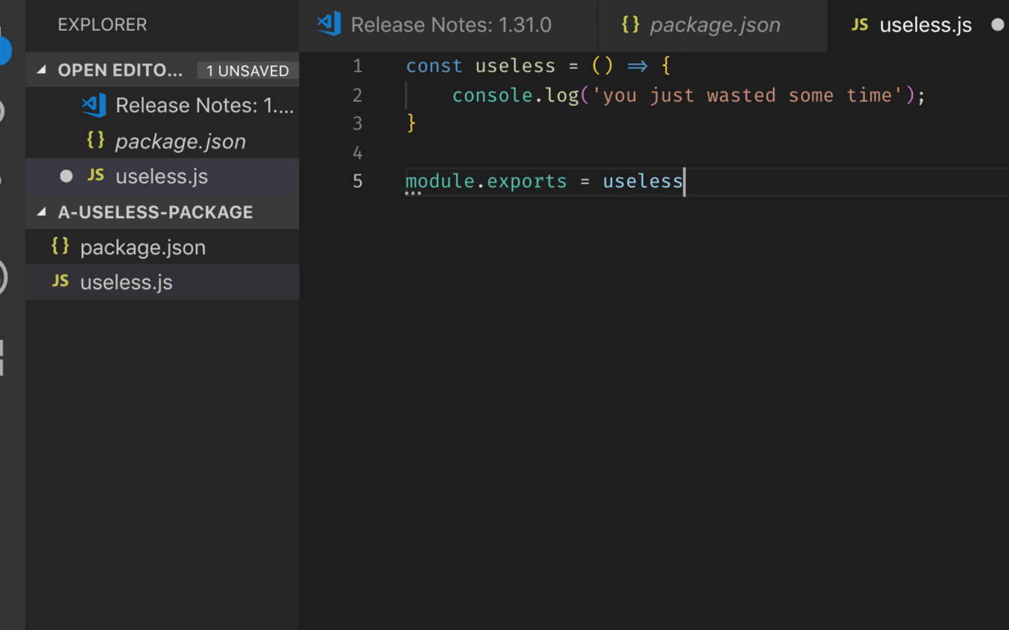
pyautogui.write(';')
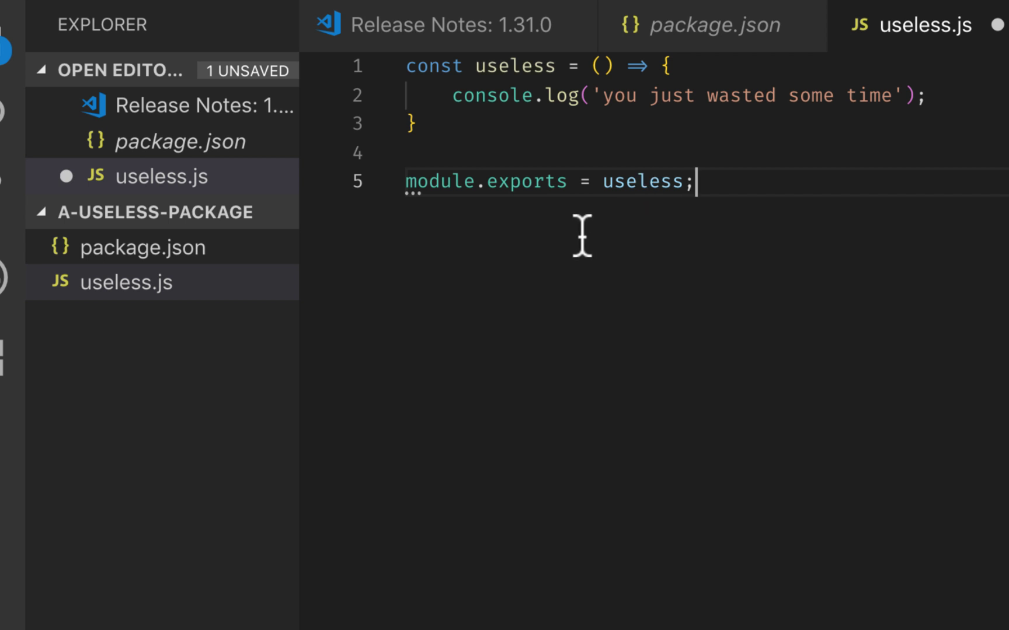
pyautogui.hotkey('ctrl', 's')
pyautogui.moveTo(162, 354)
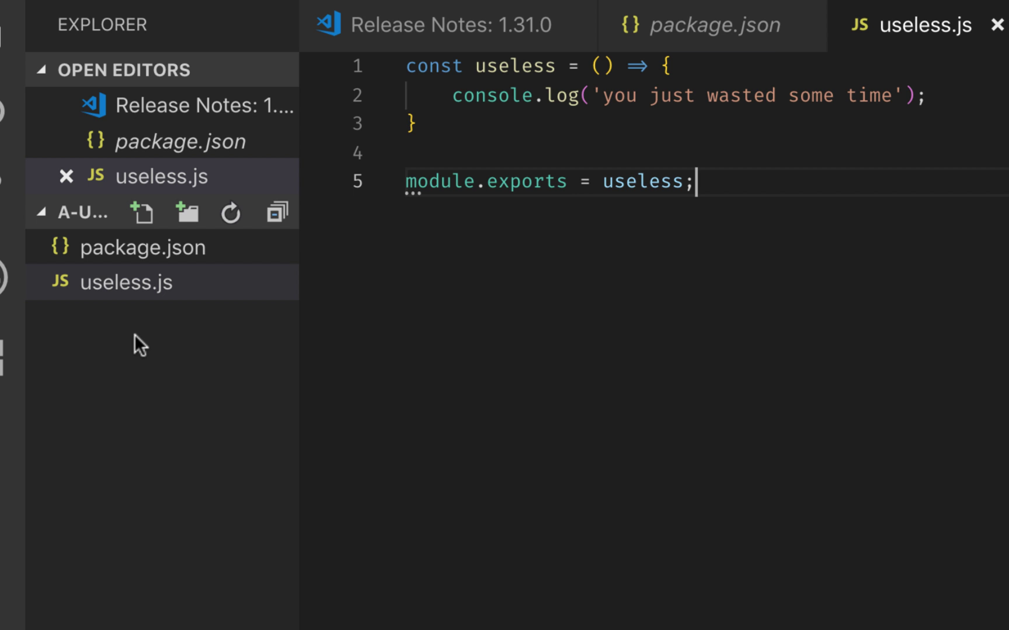
# Create an index.js file in the a-useless-package folder.
pyautogui.click(135, 342)
pyautogui.click(152, 250)
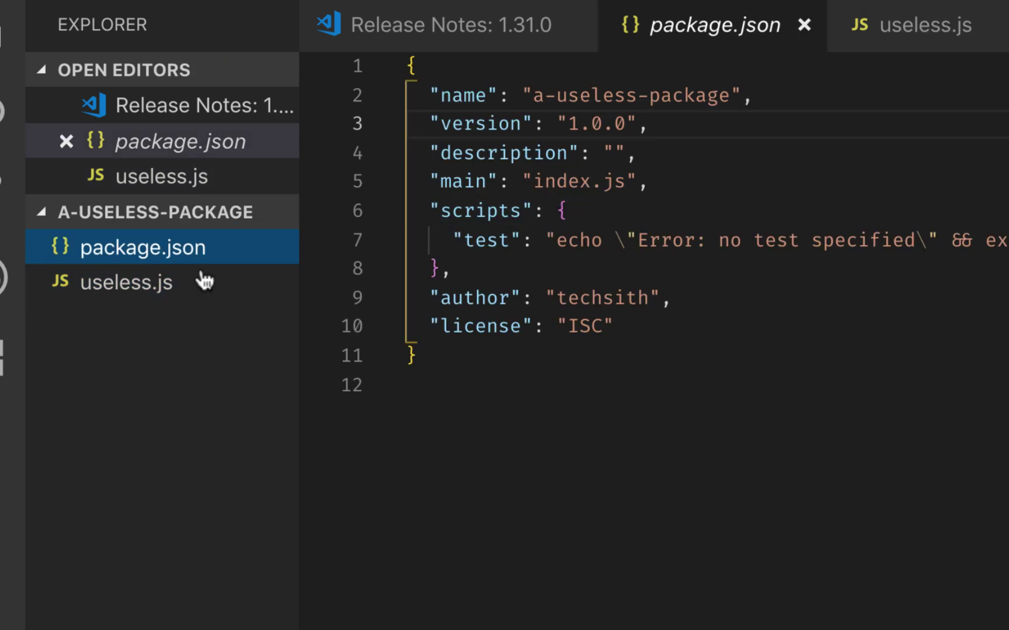
pyautogui.click(155, 293)
pyautogui.rightClick(139, 366)
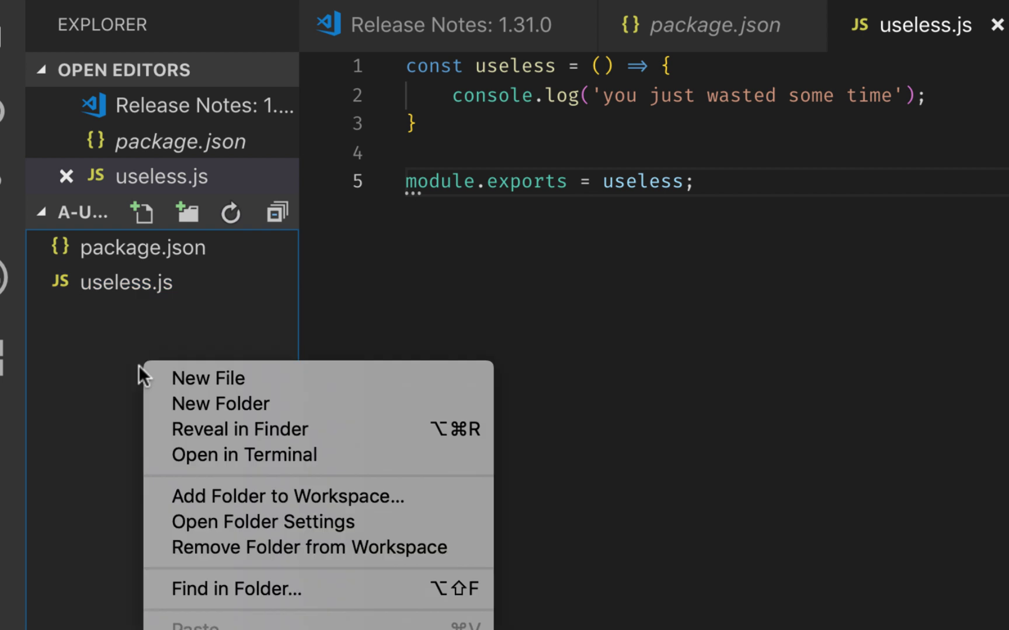
pyautogui.click(197, 372)
pyautogui.write('ind')
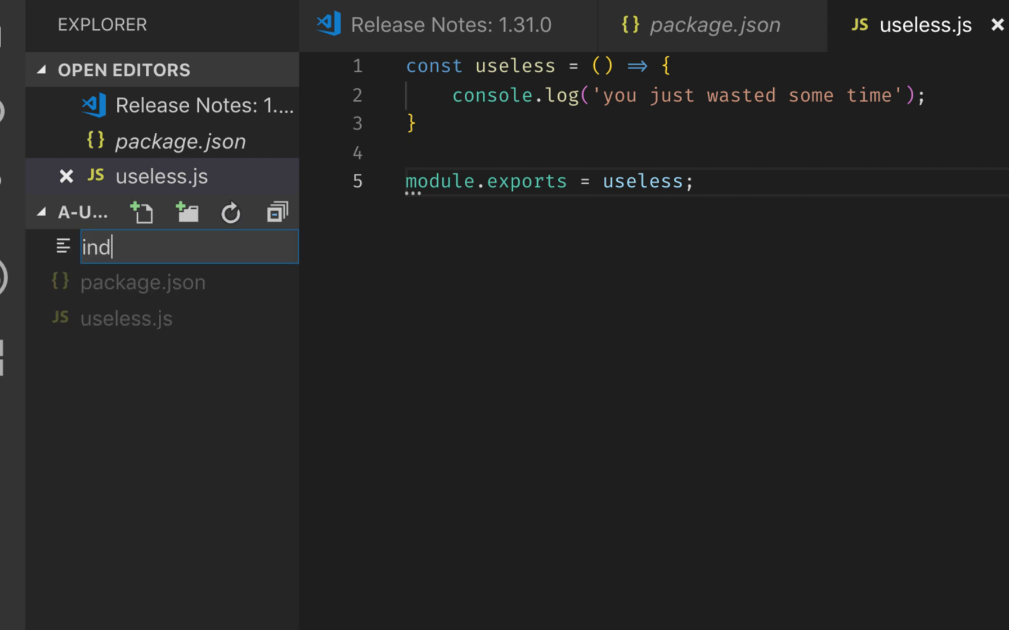
pyautogui.write('ex.js')
pyautogui.press('Return')
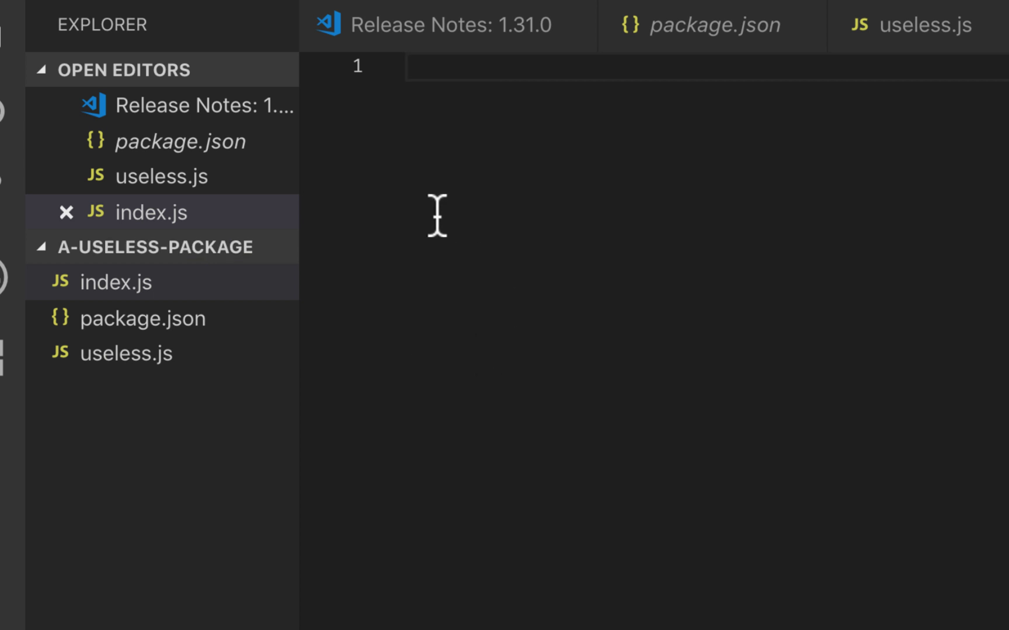
pyautogui.write('const use')
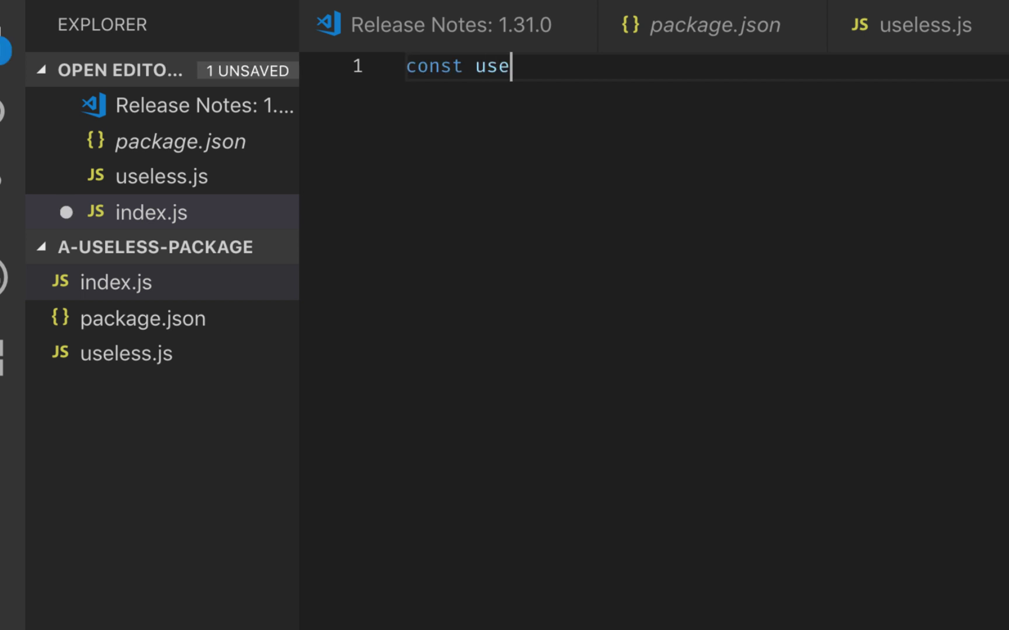
pyautogui.write('less = ')
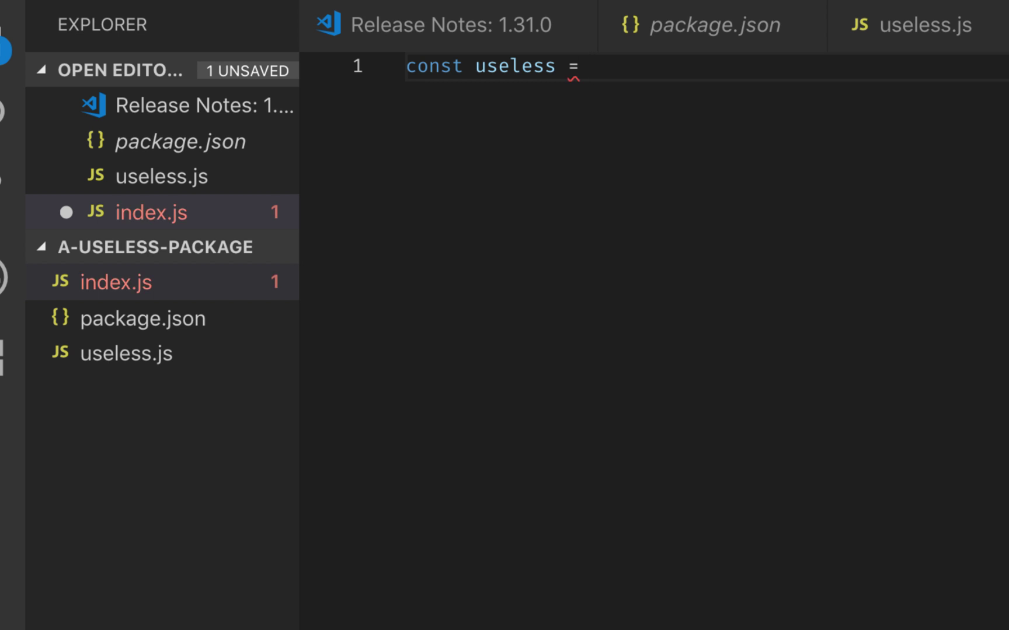
pyautogui.write('require(')
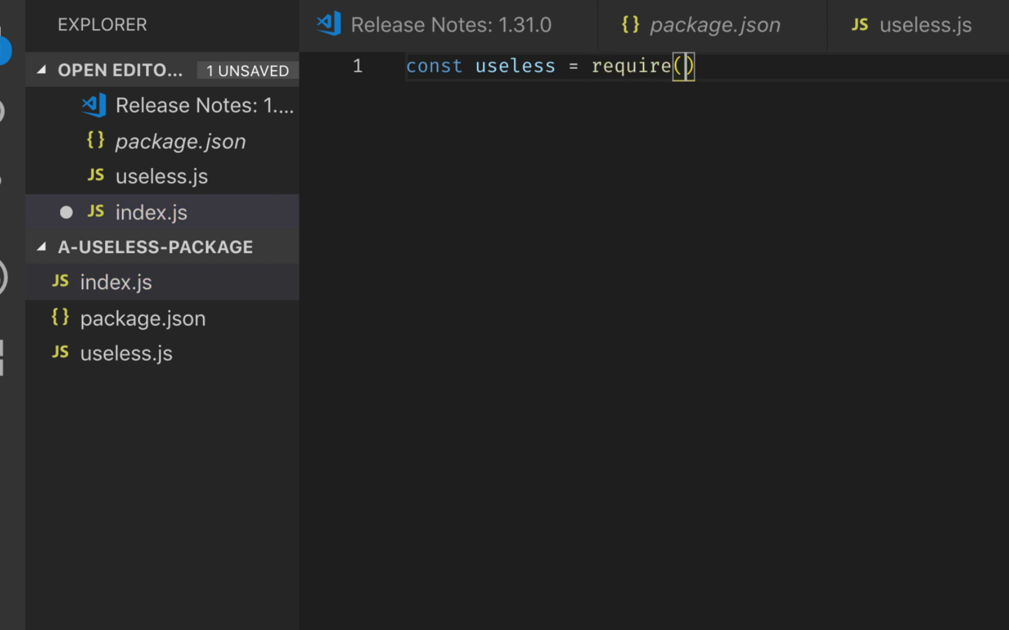
pyautogui.write("'./")
# Write index.js to require './useless' and export it via module.exports.
pyautogui.press('Return')
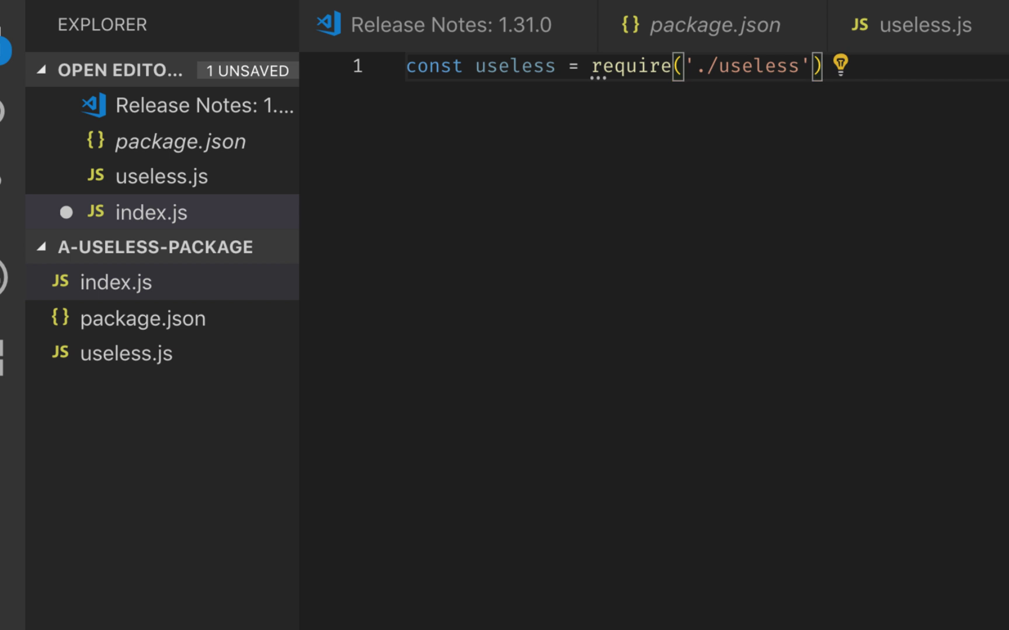
pyautogui.write(';')
pyautogui.press('Return')
pyautogui.press('Return')
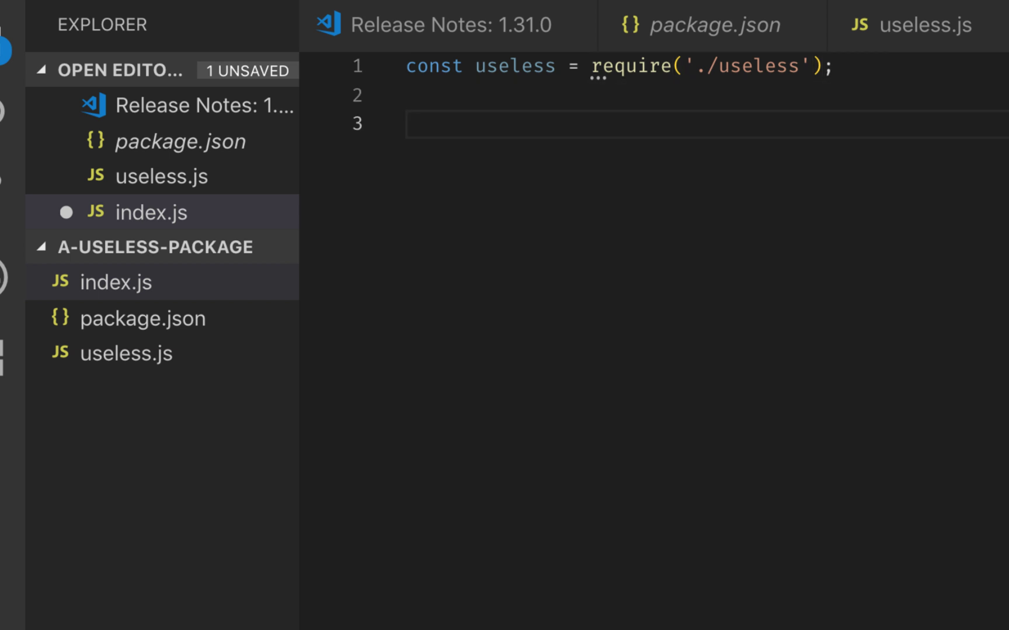
pyautogui.write('mo')
pyautogui.press('Return')
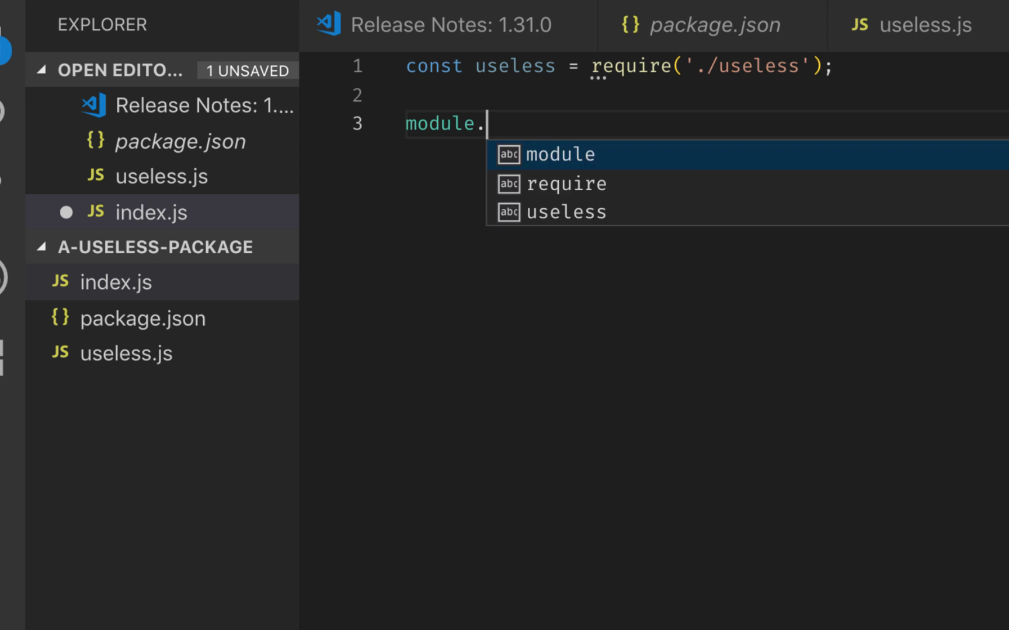
pyautogui.write('exports = use')
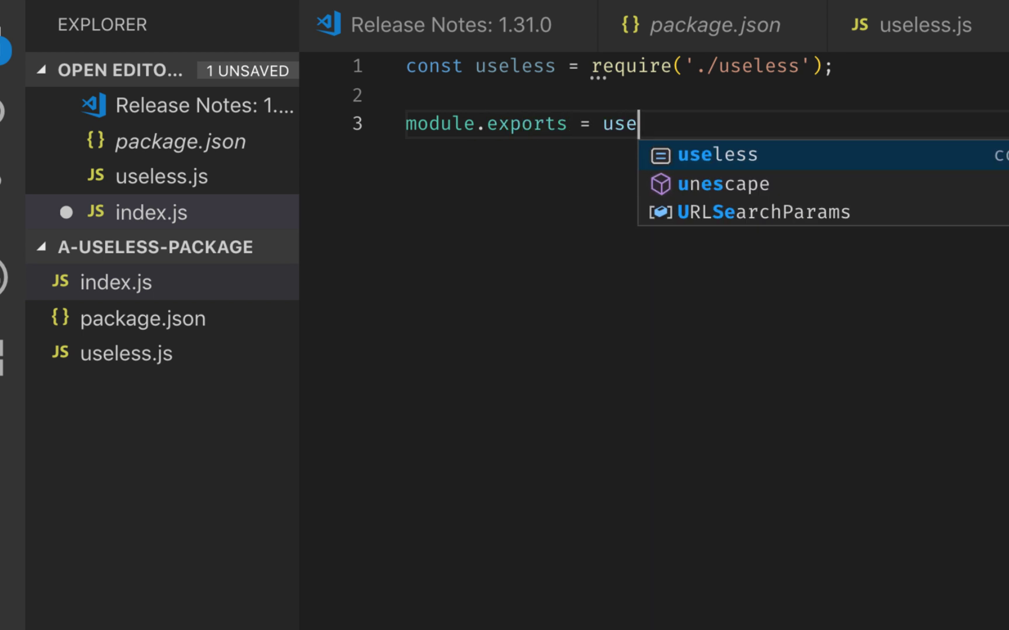
pyautogui.press('Return')
pyautogui.write(';')
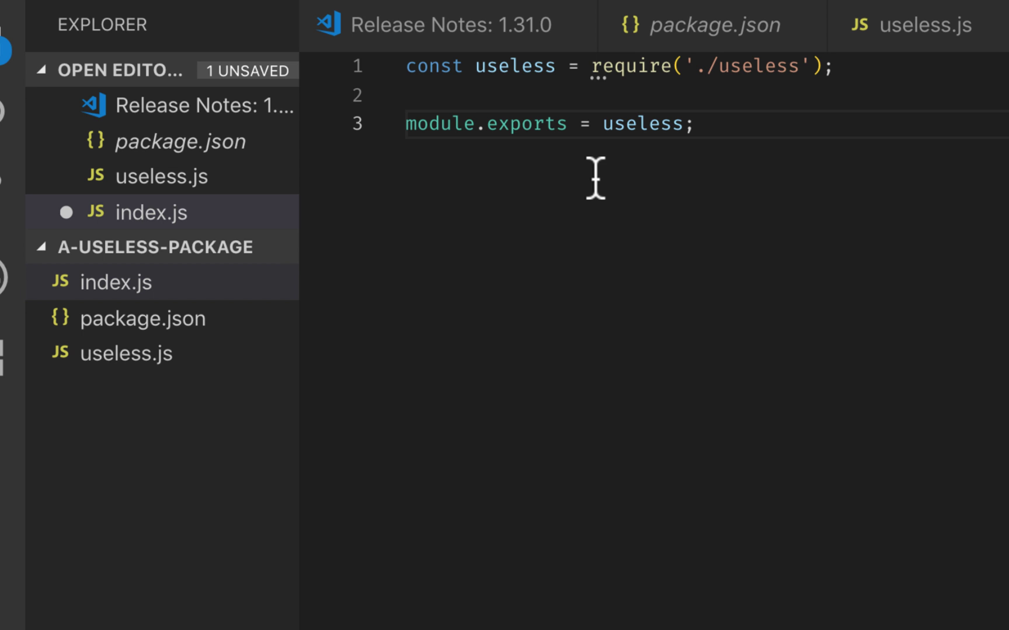
# Save index.js, then run git init and git add . in the package folder.
pyautogui.hotkey('ctrl', 's')
pyautogui.hotkey('ctrl', '`')
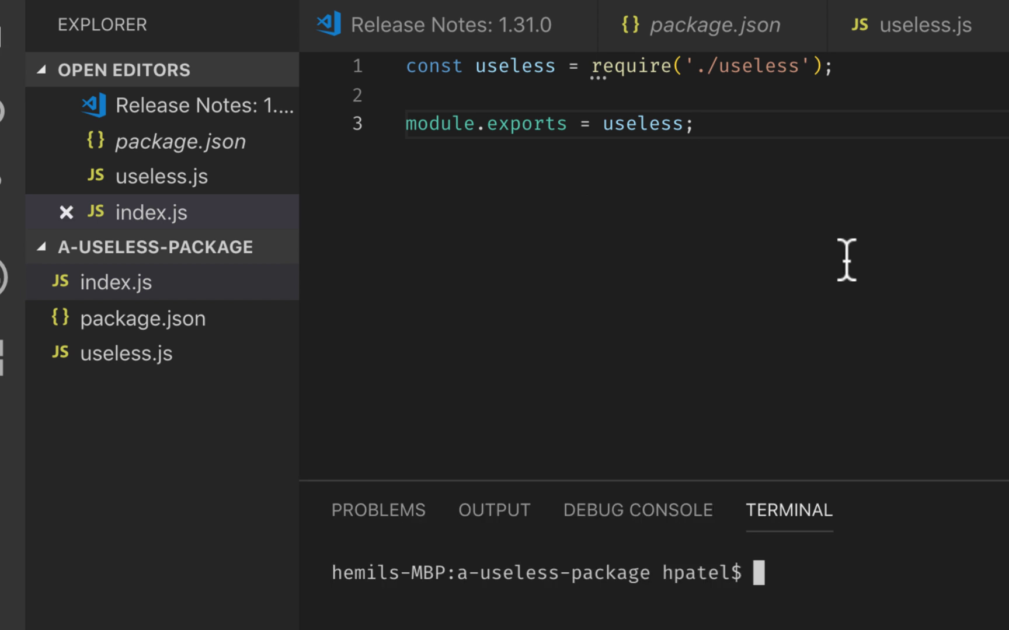
pyautogui.write('add .')
pyautogui.press('Return')
pyautogui.write('git init')
pyautogui.press('Return')
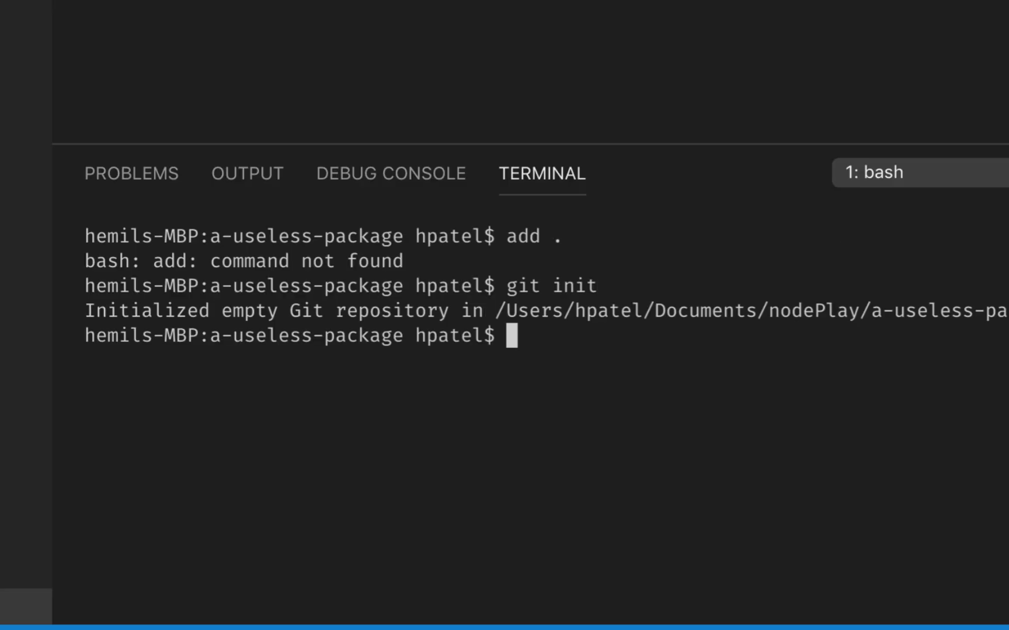
pyautogui.write('a')
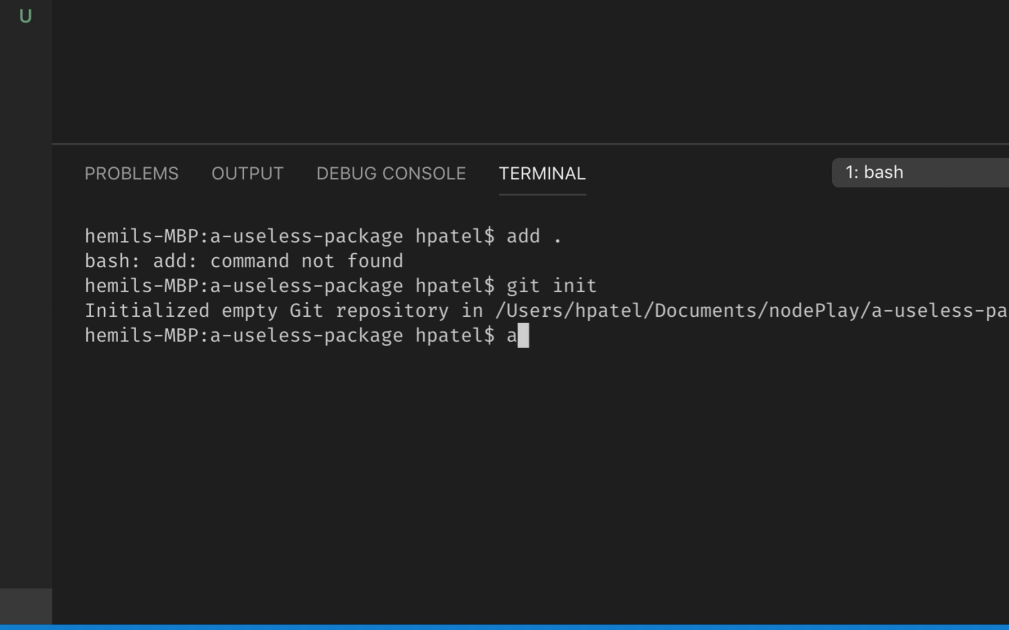
pyautogui.press('BackSpace')
pyautogui.write('git add .')
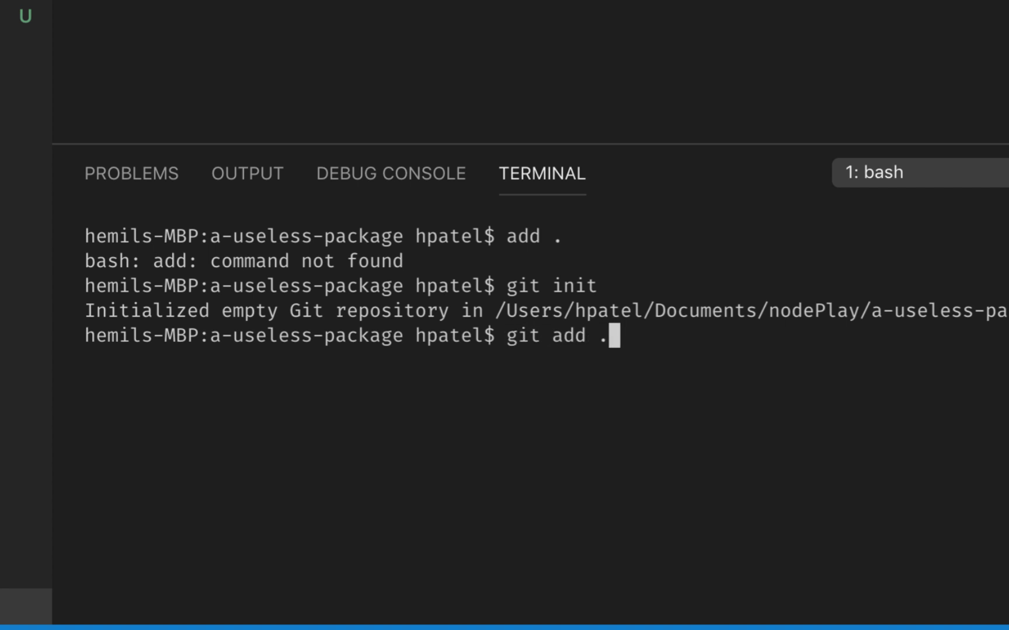
pyautogui.press('Return')
pyautogui.write('git ')
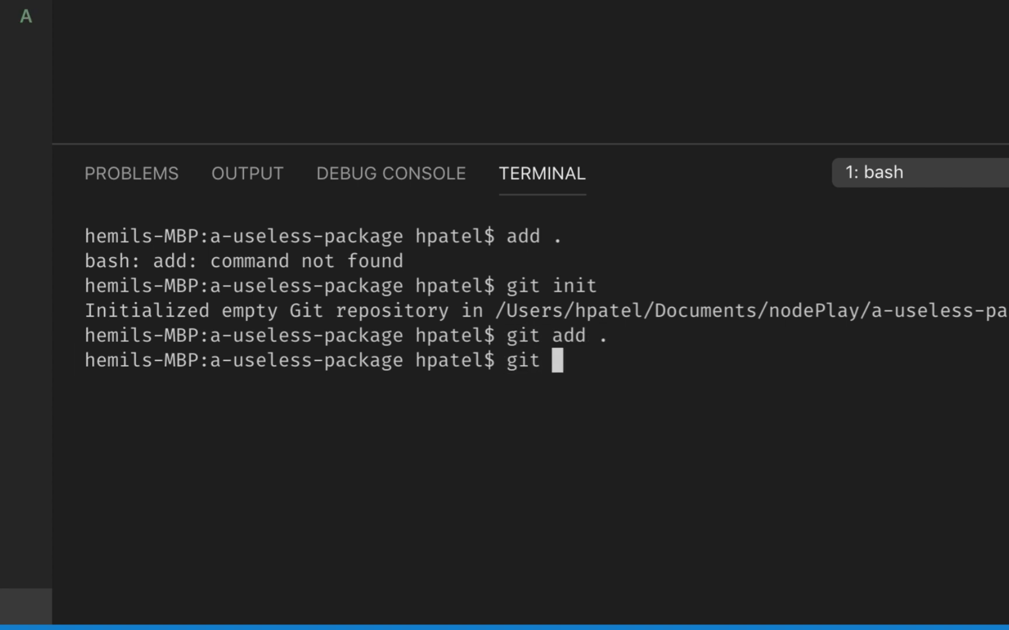
pyautogui.write('commit ')
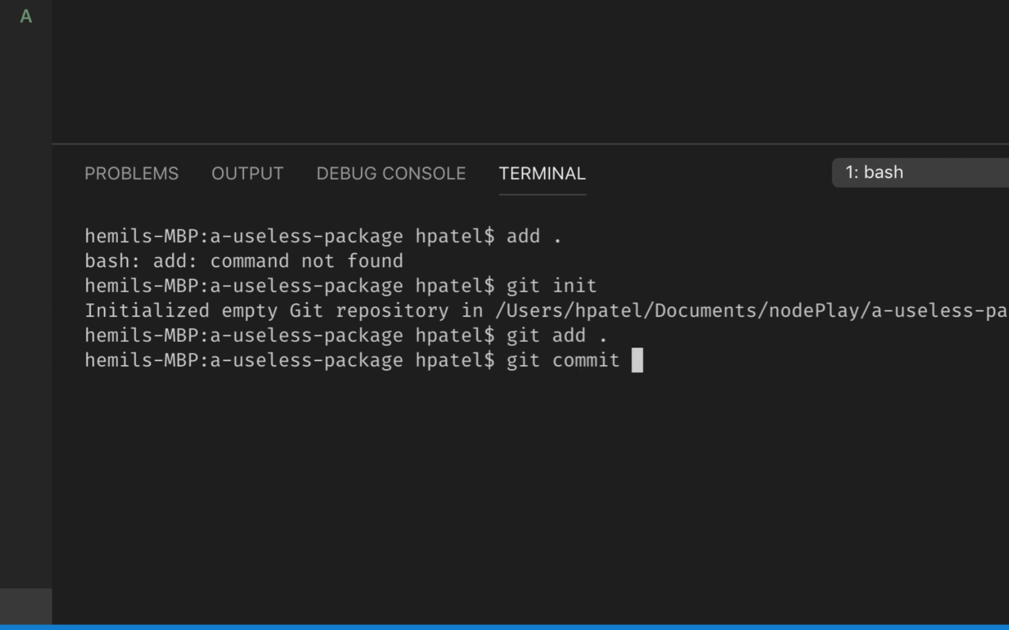
pyautogui.write('-m ')
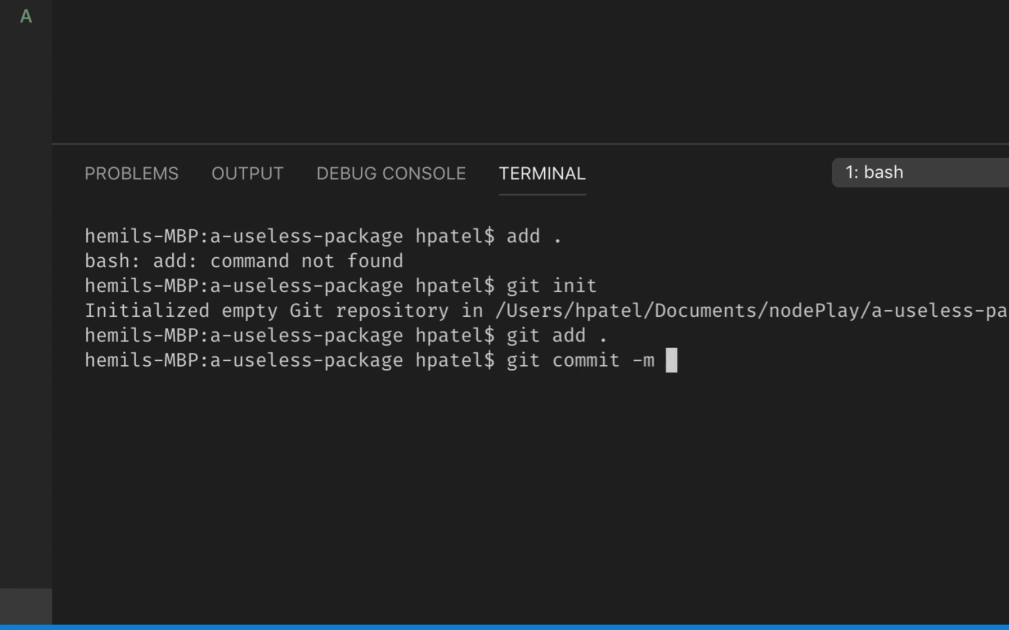
pyautogui.write('"j')
# Commit the staged files with the message 'initial commit'.
pyautogui.press('BackSpace')
pyautogui.write('in')
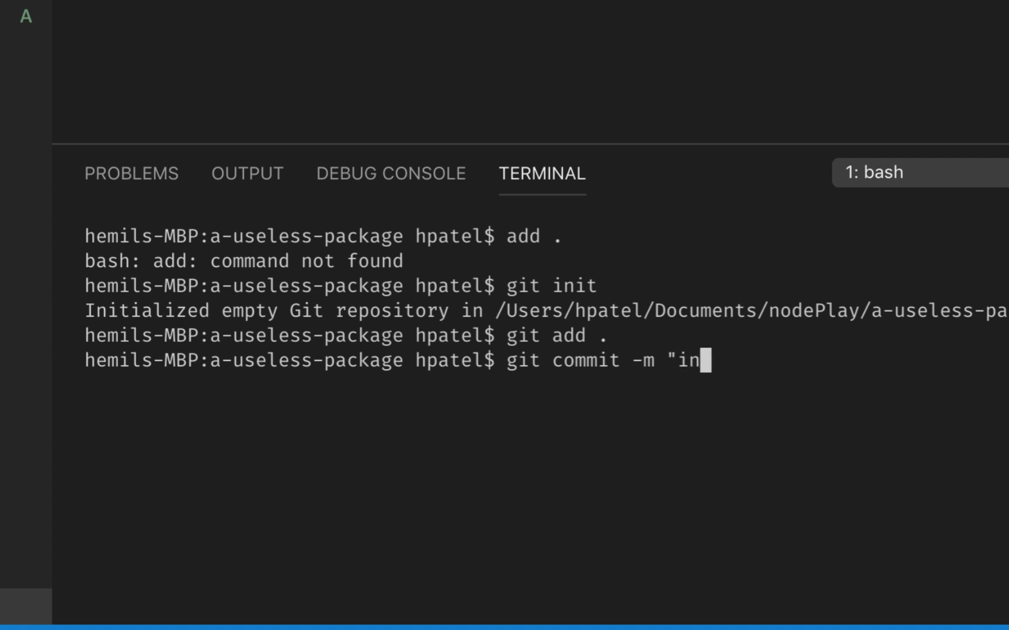
pyautogui.write('ti')
pyautogui.press('BackSpace')
pyautogui.press('BackSpace')
pyautogui.write('itial commit')
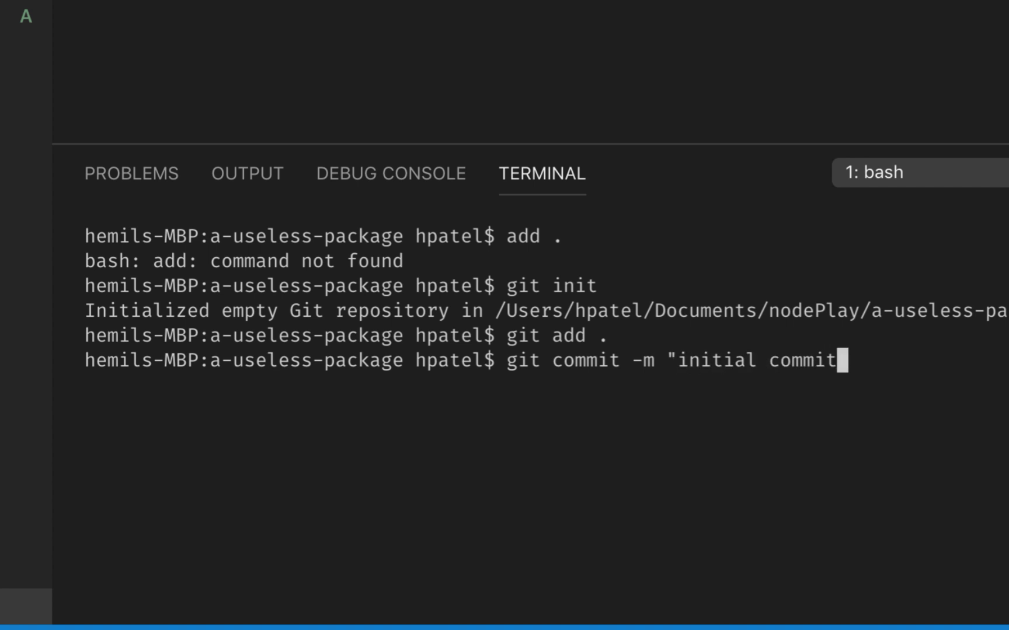
pyautogui.write('"')
pyautogui.press('Return')
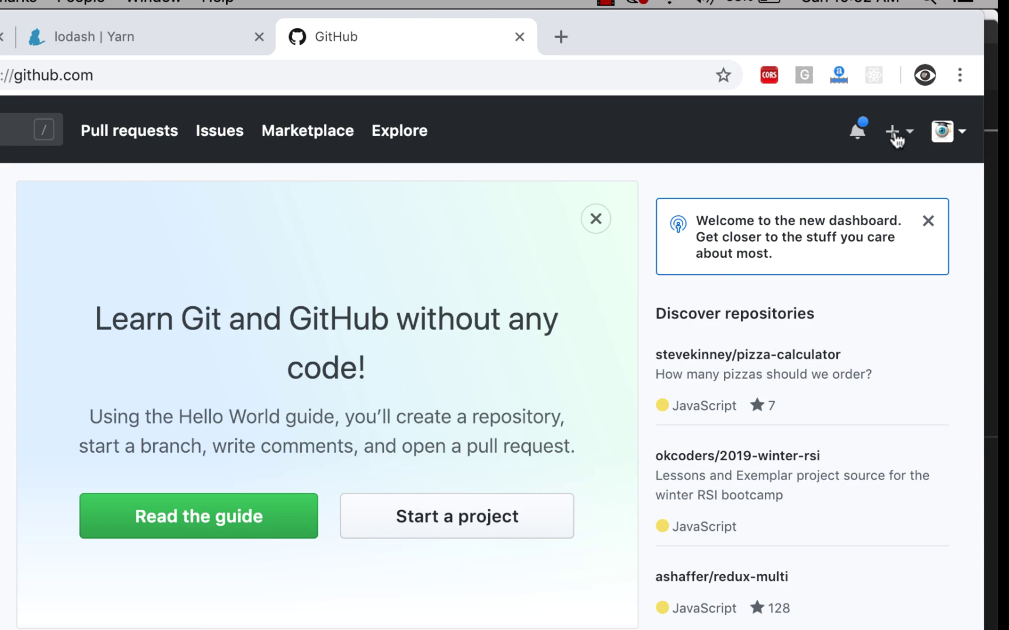
# Enter a-useless-package as the new GitHub repository name and see it already exists.
pyautogui.click(893, 131)
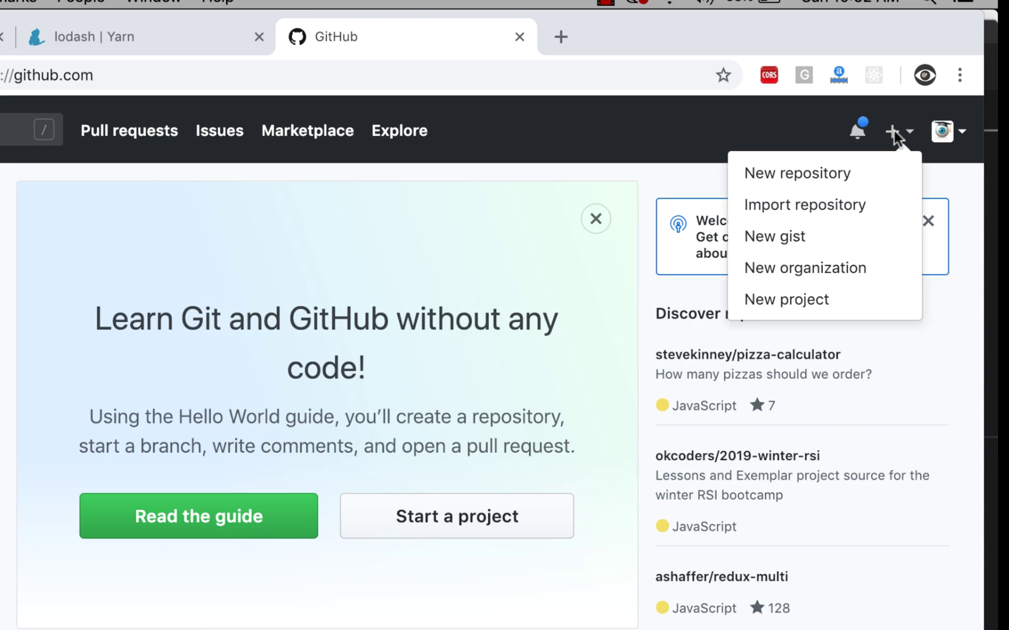
pyautogui.click(749, 193)
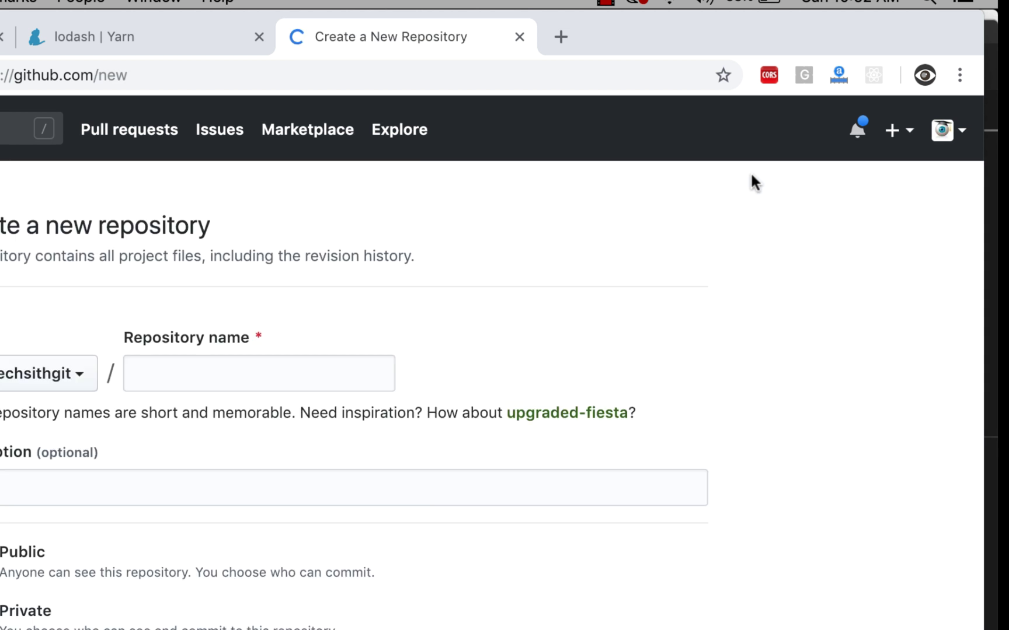
pyautogui.click(222, 372)
pyautogui.write('a-useless-package')
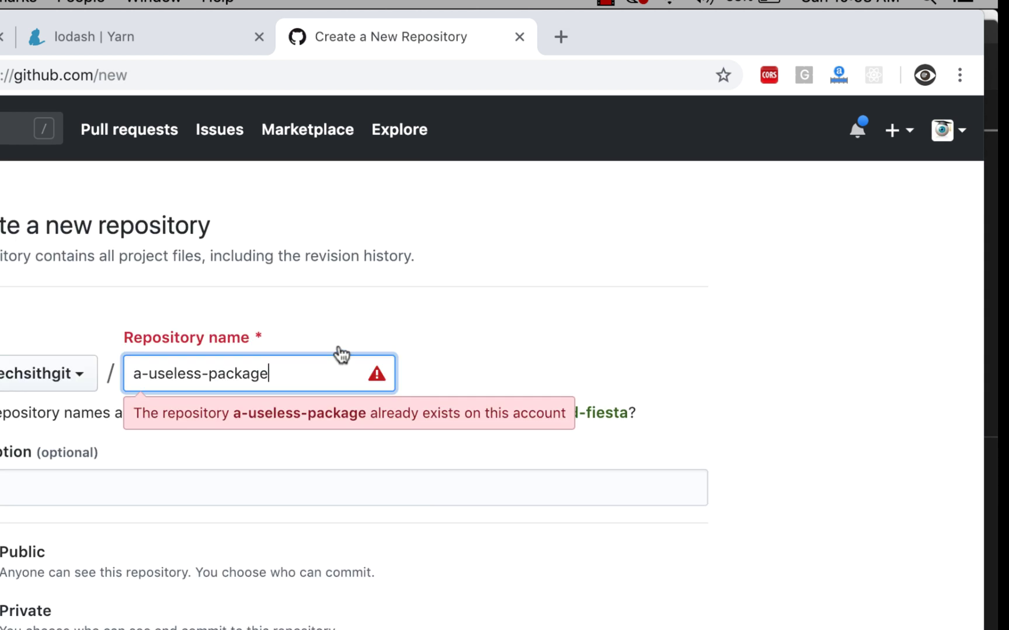
pyautogui.moveTo(292, 367); pyautogui.dragTo(153, 355)
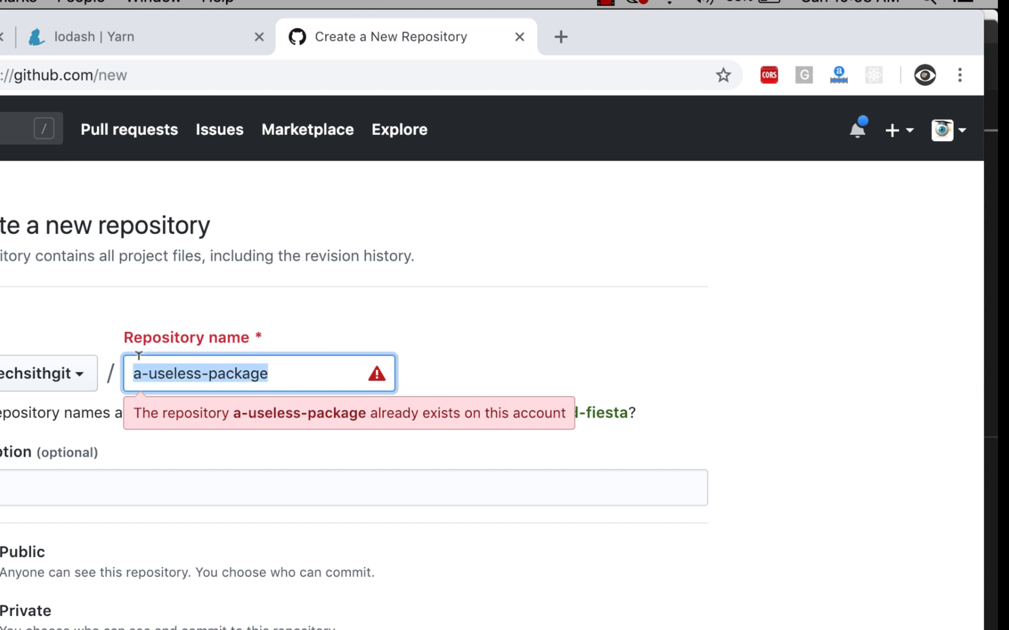
pyautogui.scroll(-3, 182, 493)
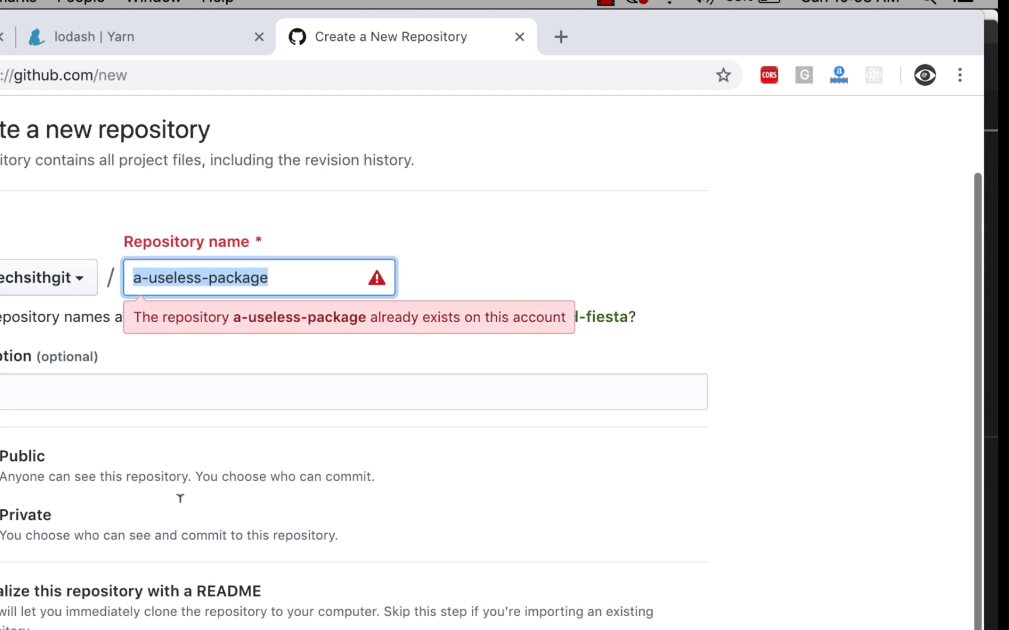
pyautogui.scroll(-1, 183, 511)
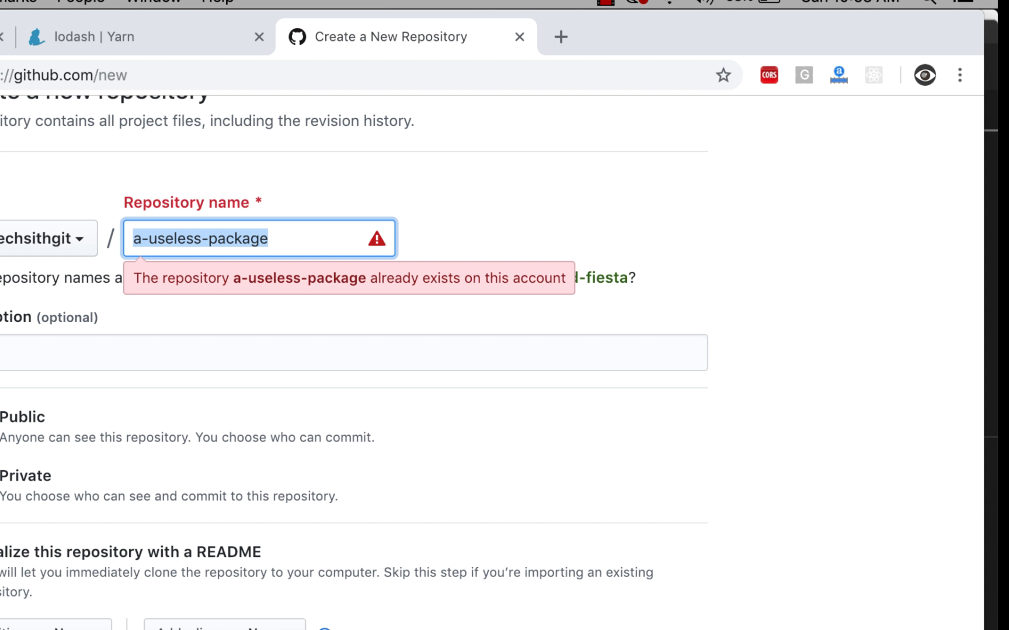
pyautogui.scroll(4, 493, 362)
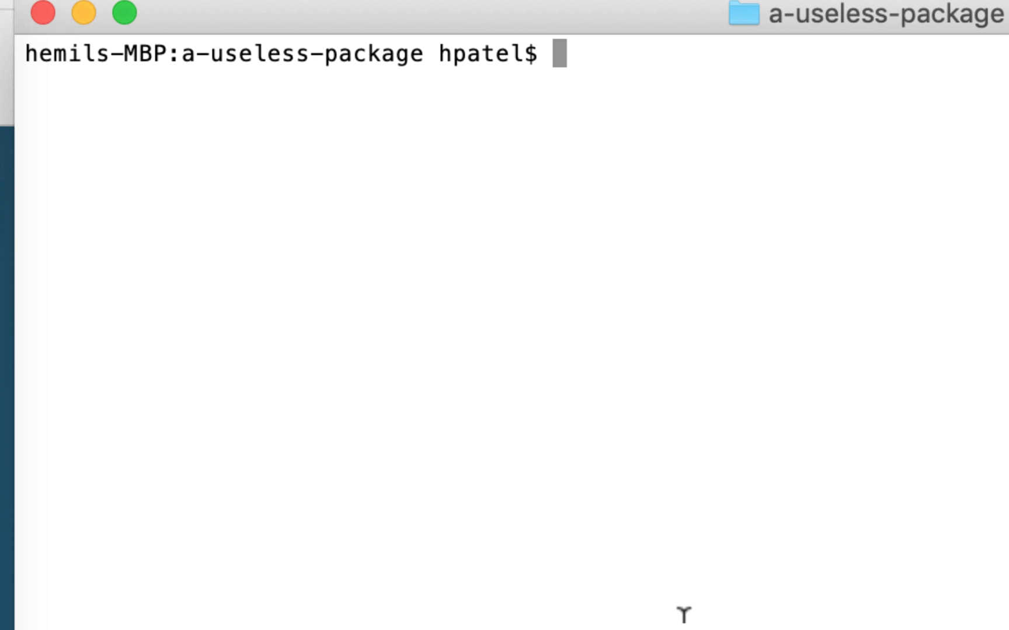
pyautogui.write('cd')
# Create the main-proj folder and move into it.
pyautogui.press('BackSpace')
pyautogui.press('BackSpace')
pyautogui.write('mkdi')
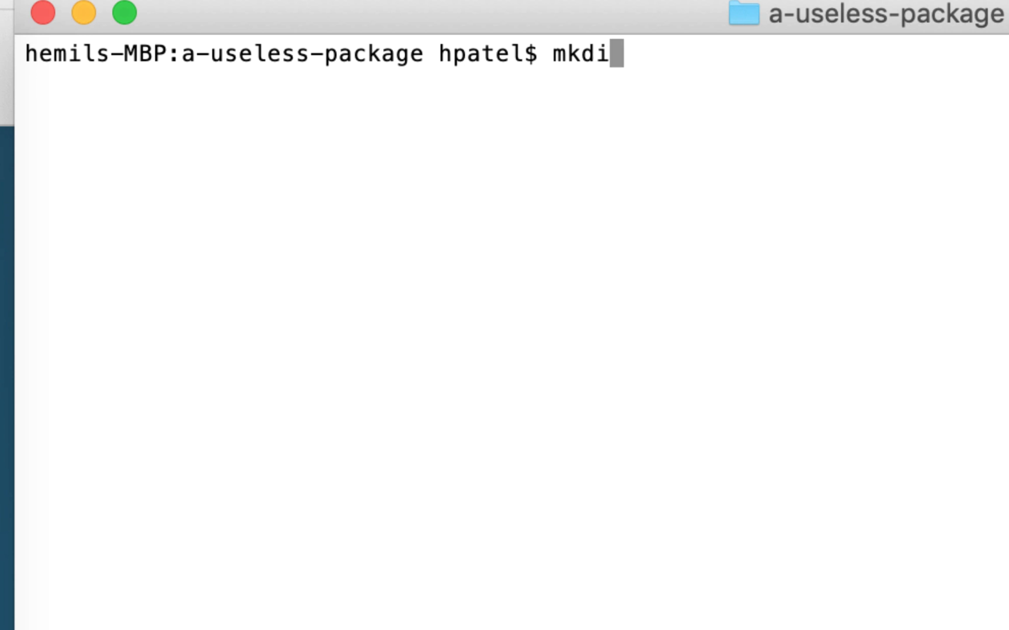
pyautogui.write('r ')
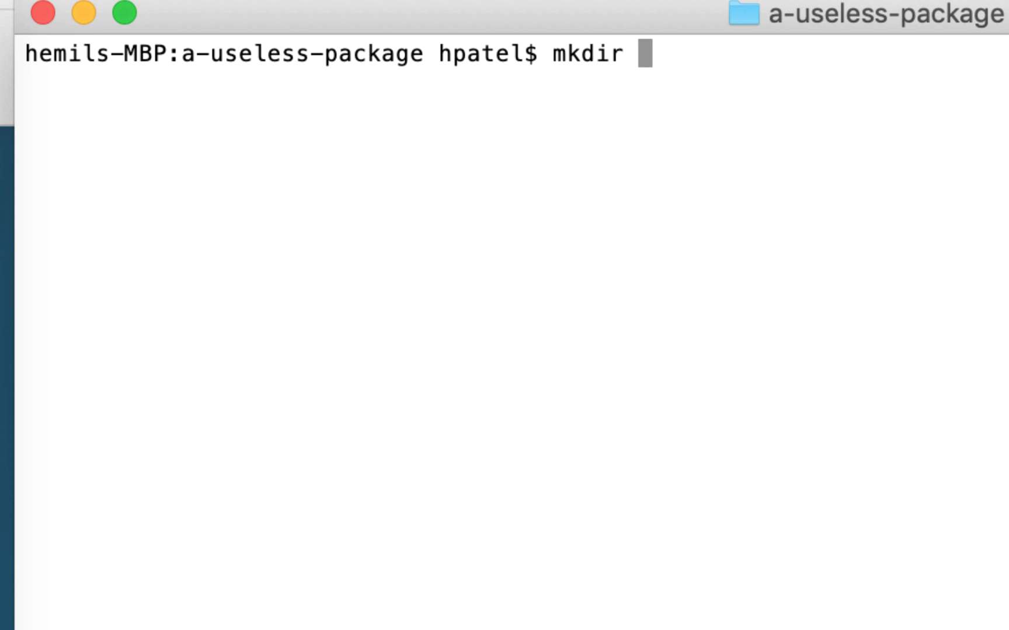
pyautogui.write('main-p')
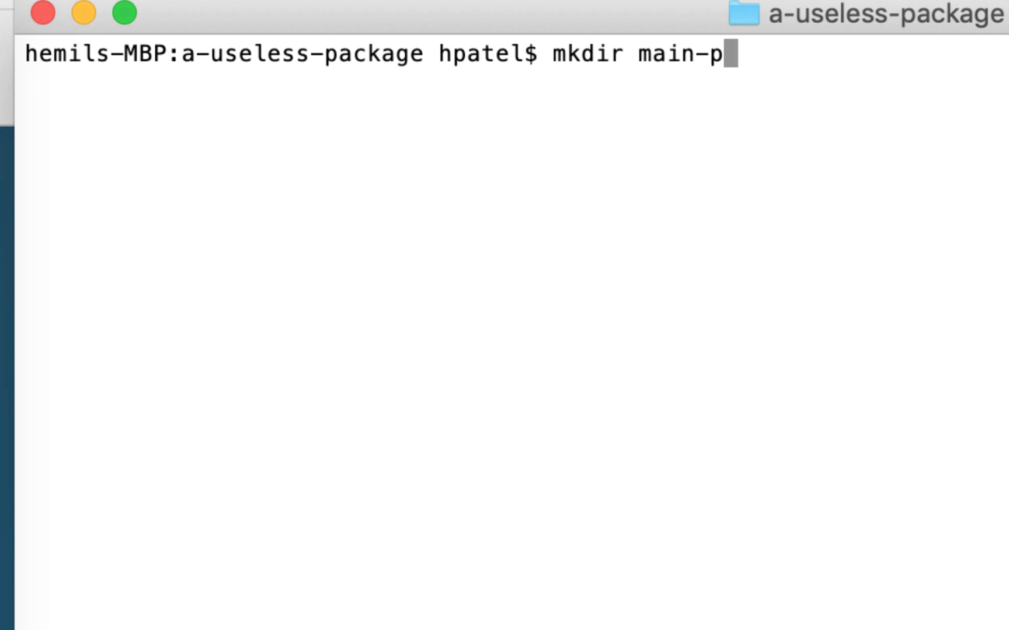
pyautogui.write('roj')
pyautogui.press('Return')
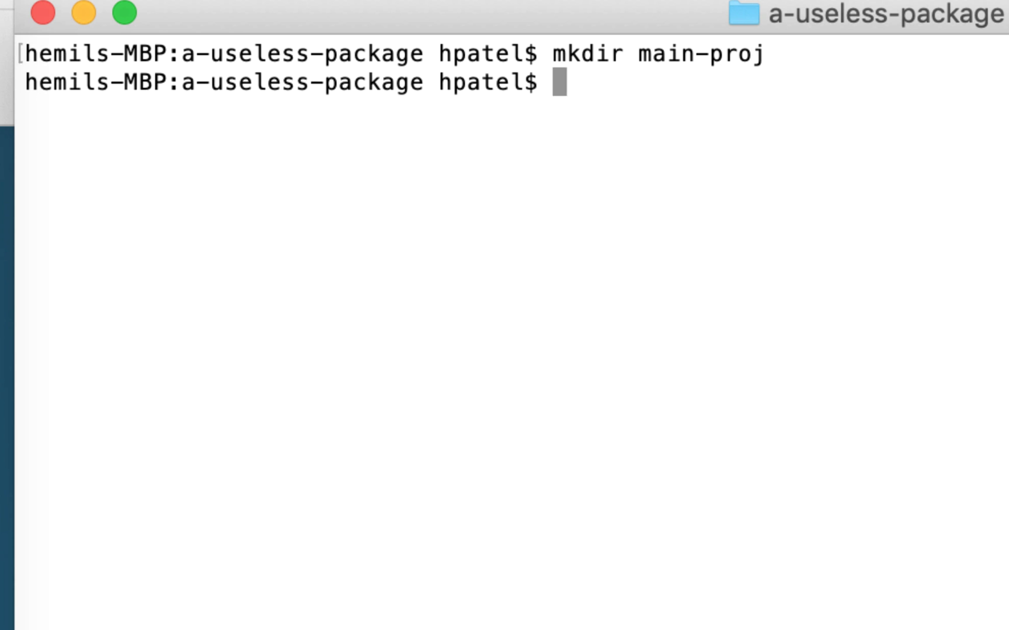
pyautogui.write('cd ma')
pyautogui.press('Tab')
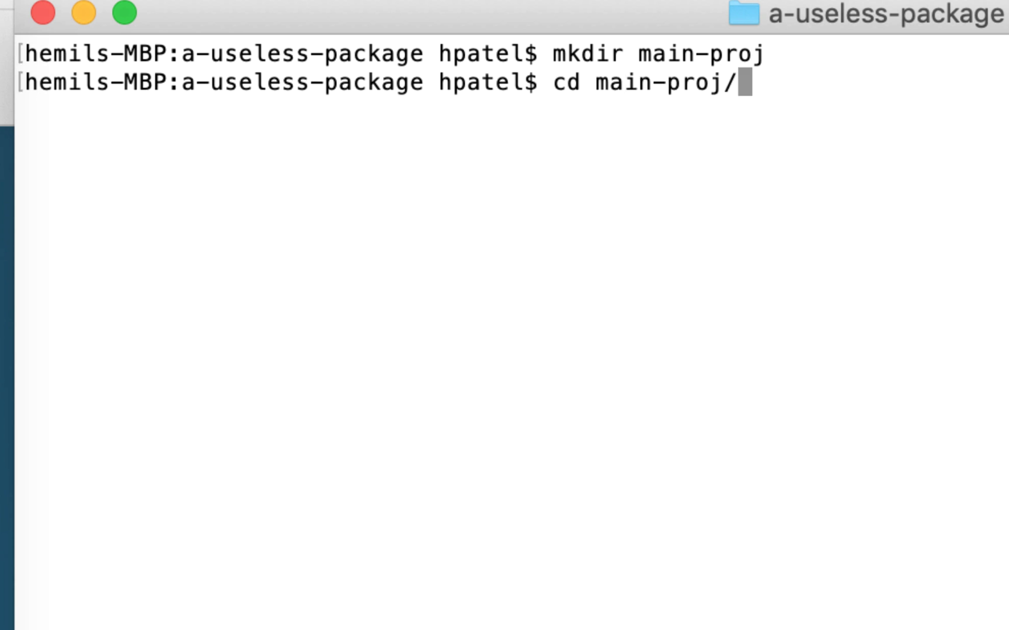
pyautogui.press('Return')
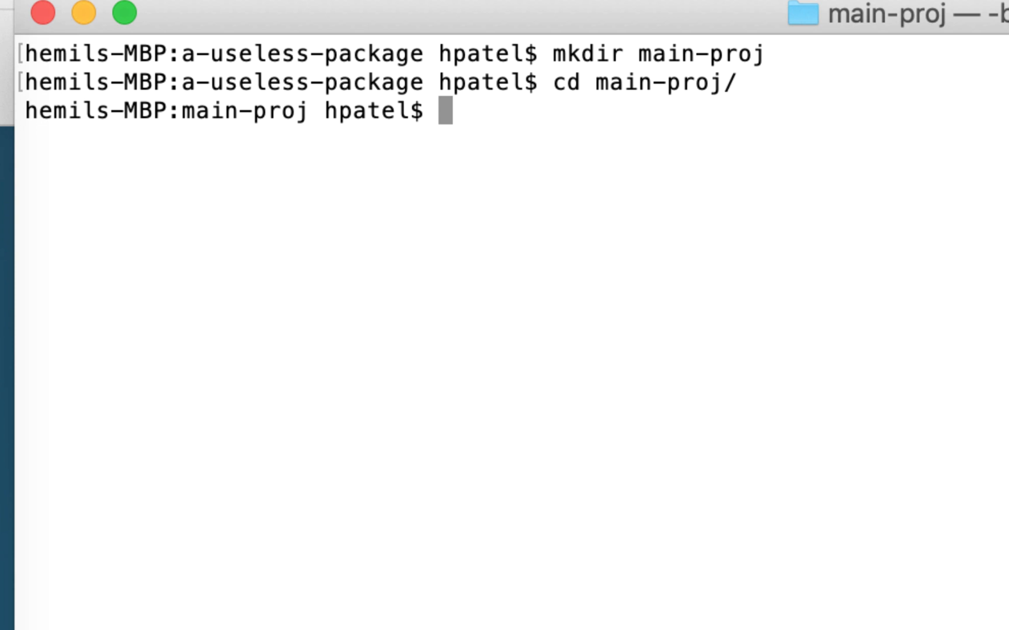
pyautogui.write('npm')
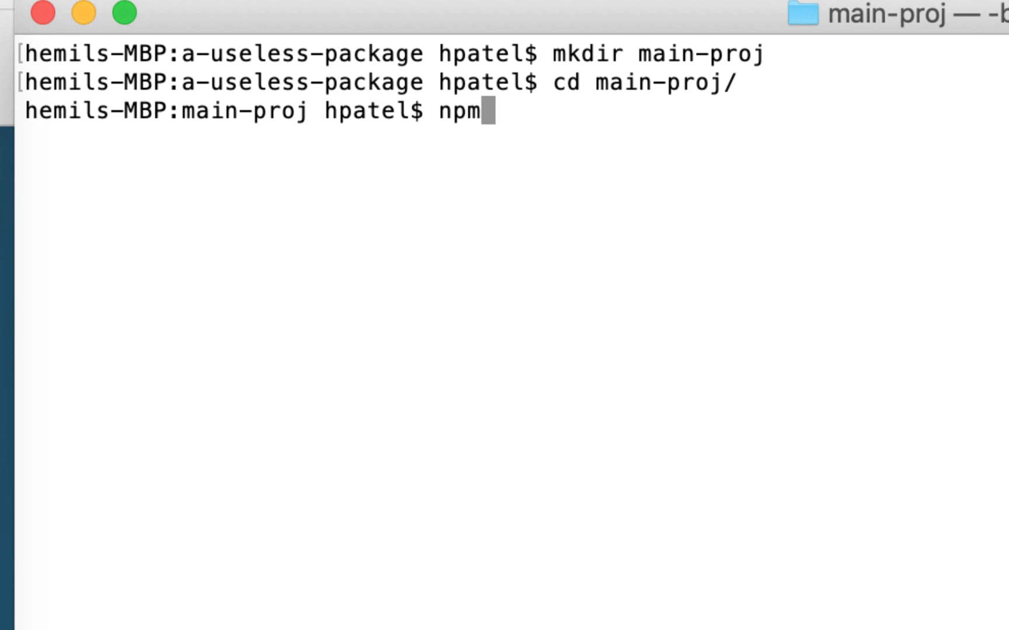
pyautogui.write(' init')
# Run npm init with all defaults in main-proj, then run code . to open it.
pyautogui.press('Return')
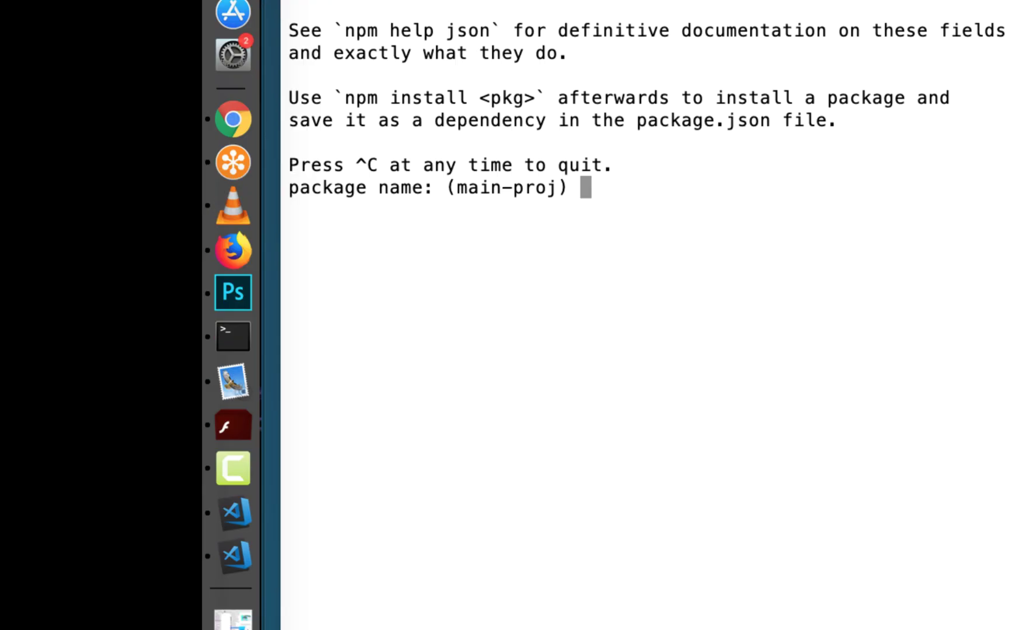
pyautogui.press('Return')
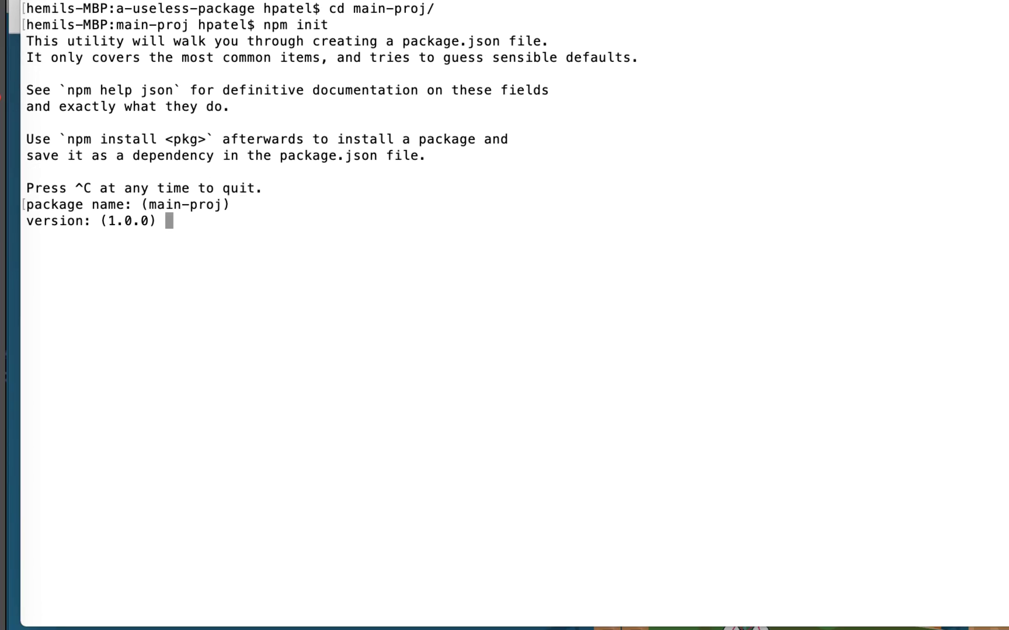
pyautogui.press('Return')
pyautogui.press('Return')
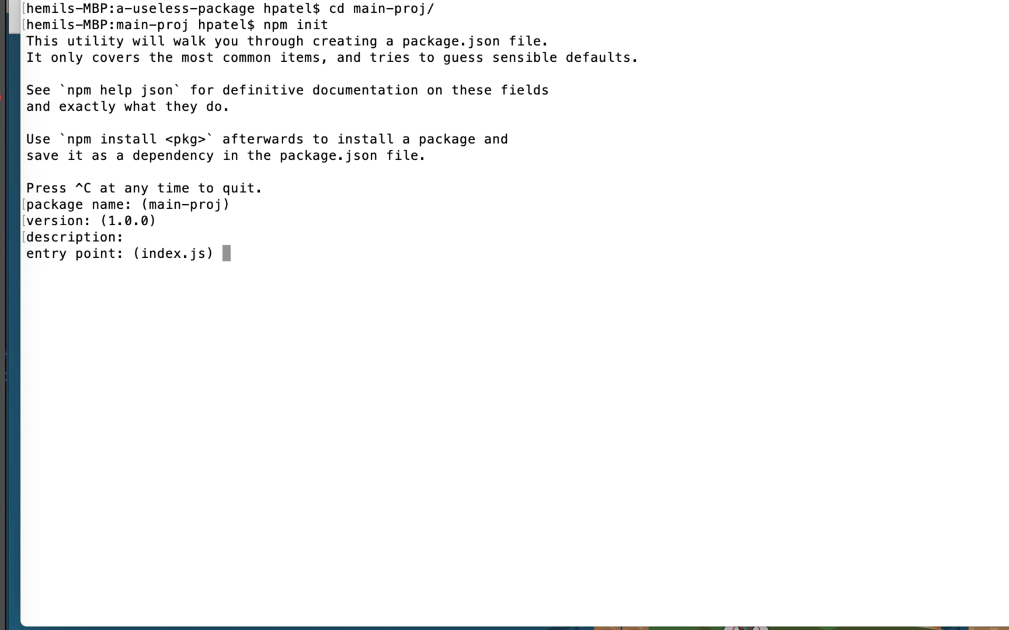
pyautogui.press('Return')
pyautogui.press('Return')
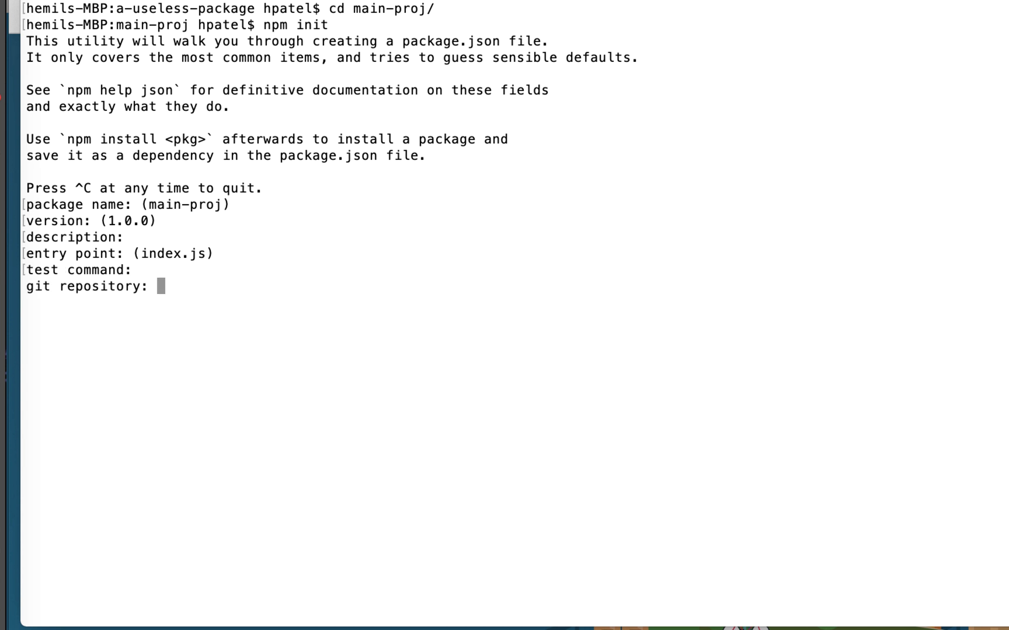
pyautogui.press('Return')
pyautogui.press('Return')
pyautogui.press('Return')
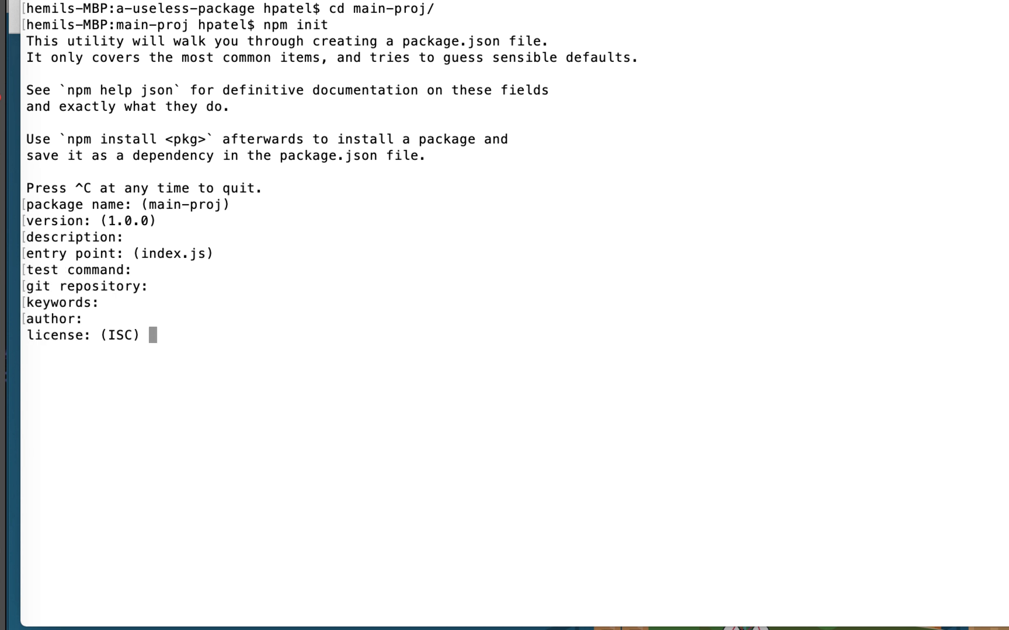
pyautogui.press('Return')
pyautogui.press('Return')
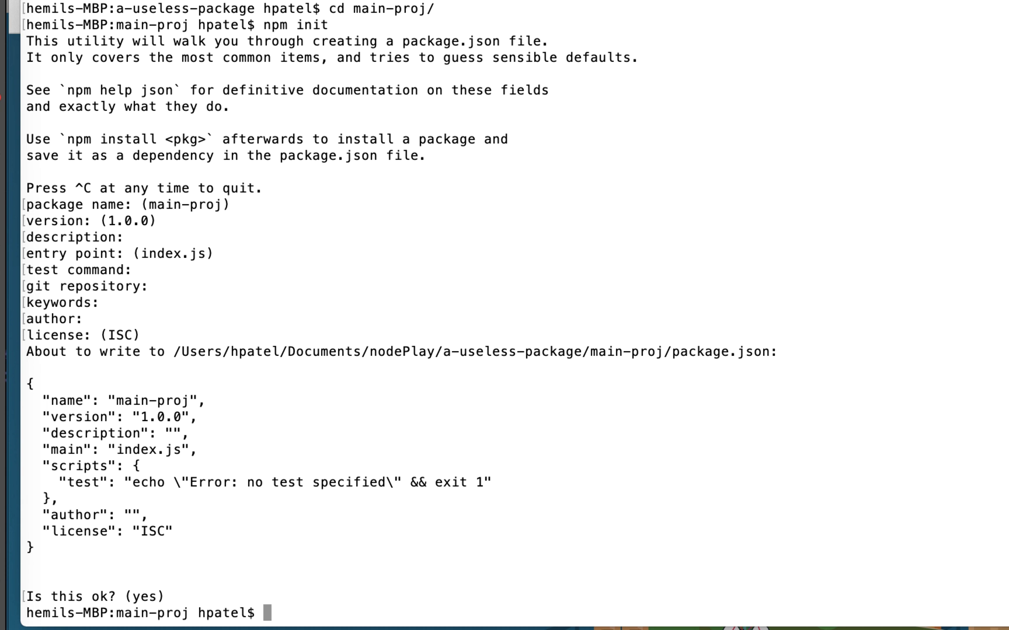
pyautogui.write('code ')
pyautogui.write('.')
pyautogui.press('Return')
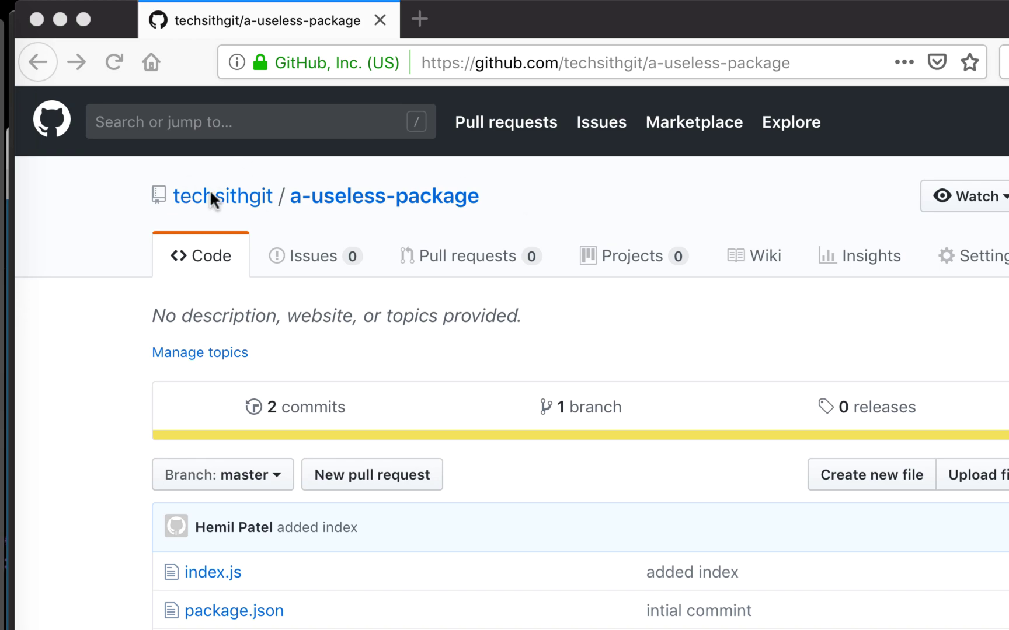
# Bring the a-useless-package GitHub repository page to the front.
pyautogui.click(274, 196)
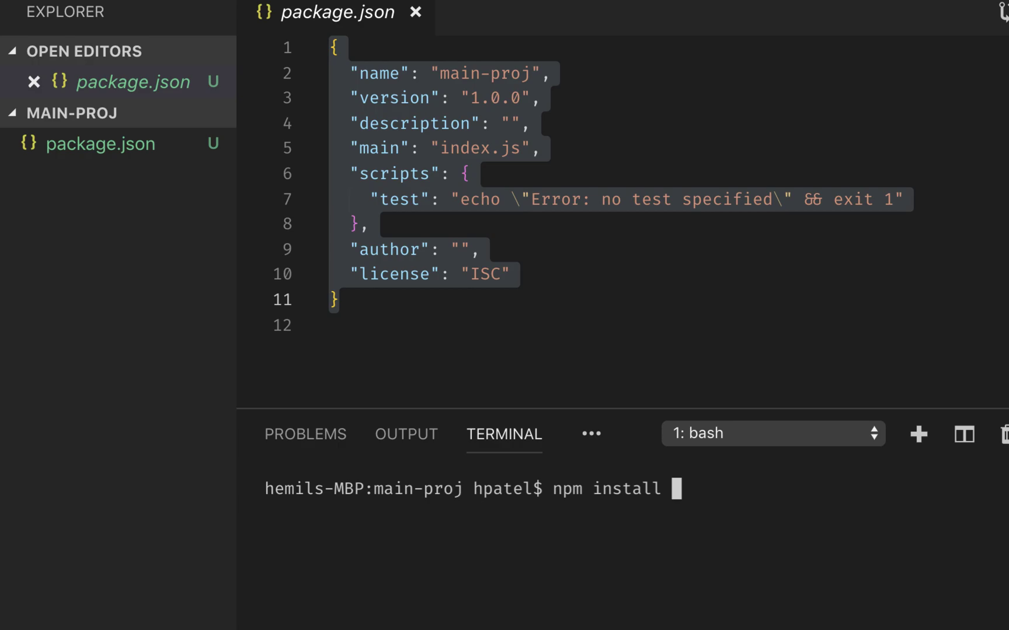
pyautogui.write('t')
pyautogui.write('echsithgit')
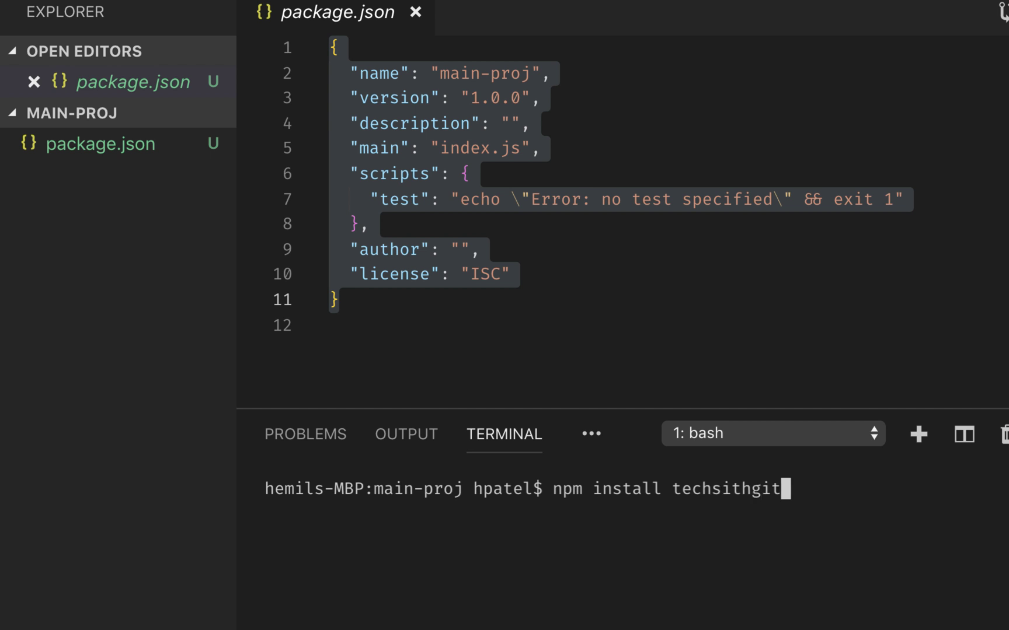
pyautogui.write('/')
pyautogui.write('a-useless')
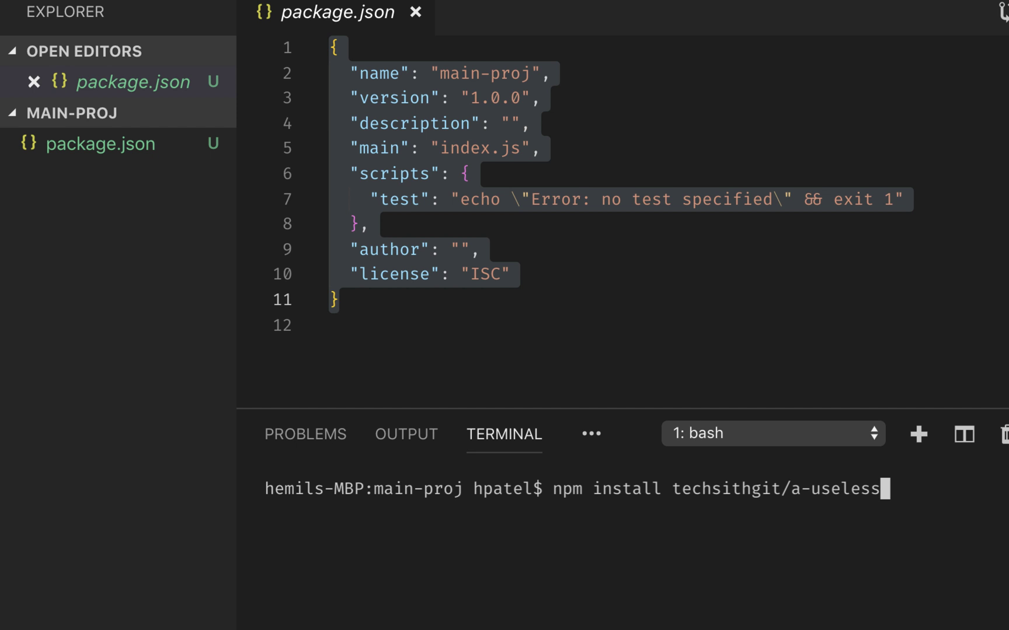
pyautogui.write('-package')
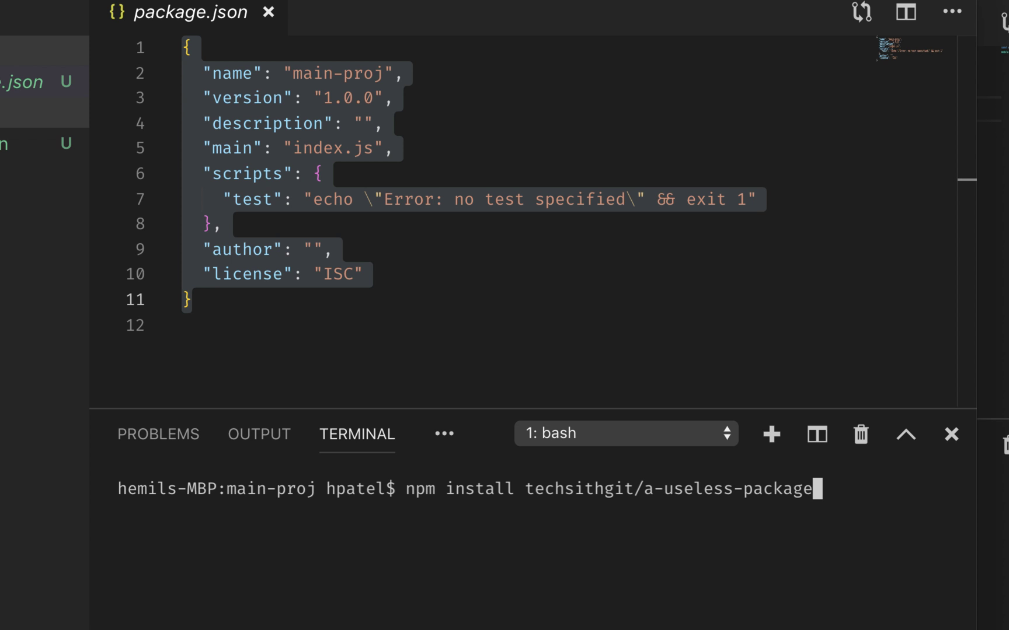
pyautogui.write('#')
pyautogui.write('master')
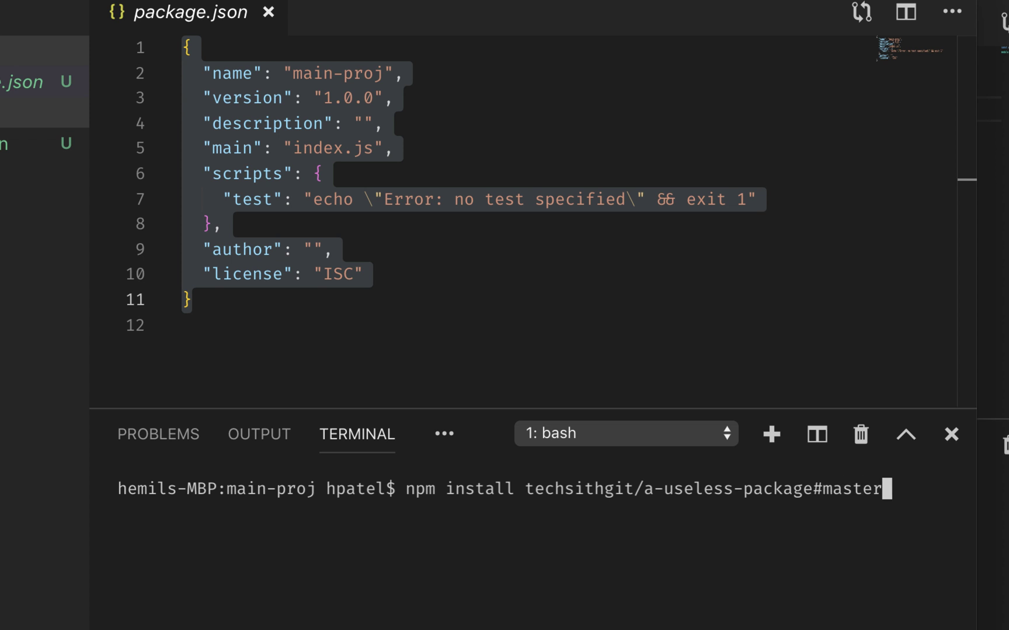
# Install a-useless-package and inspect its new dependencies entry in package.json.
pyautogui.press('Return')
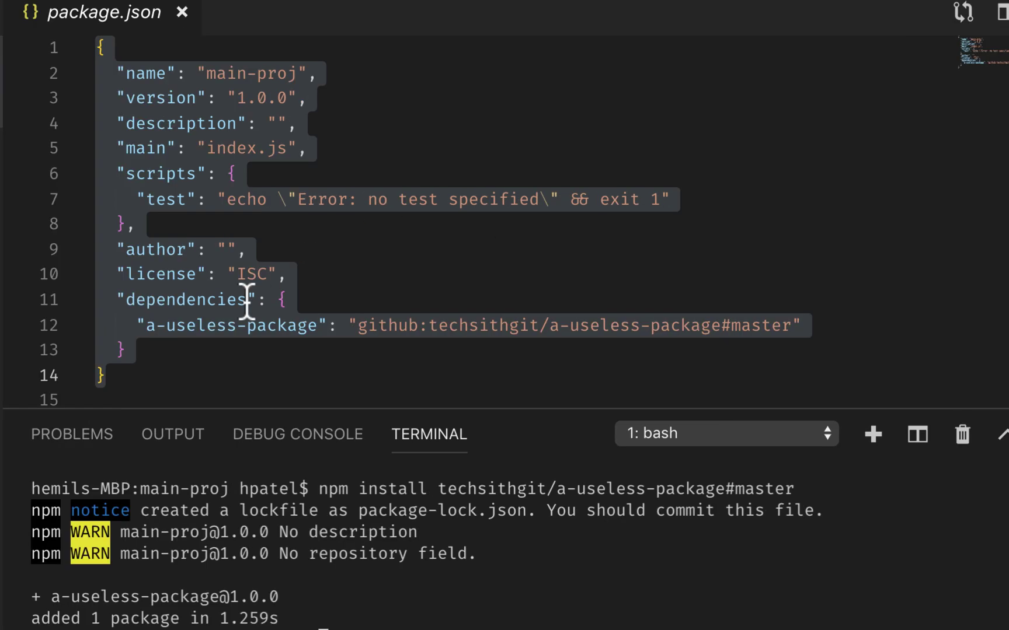
pyautogui.click(163, 311)
pyautogui.press('super+a')
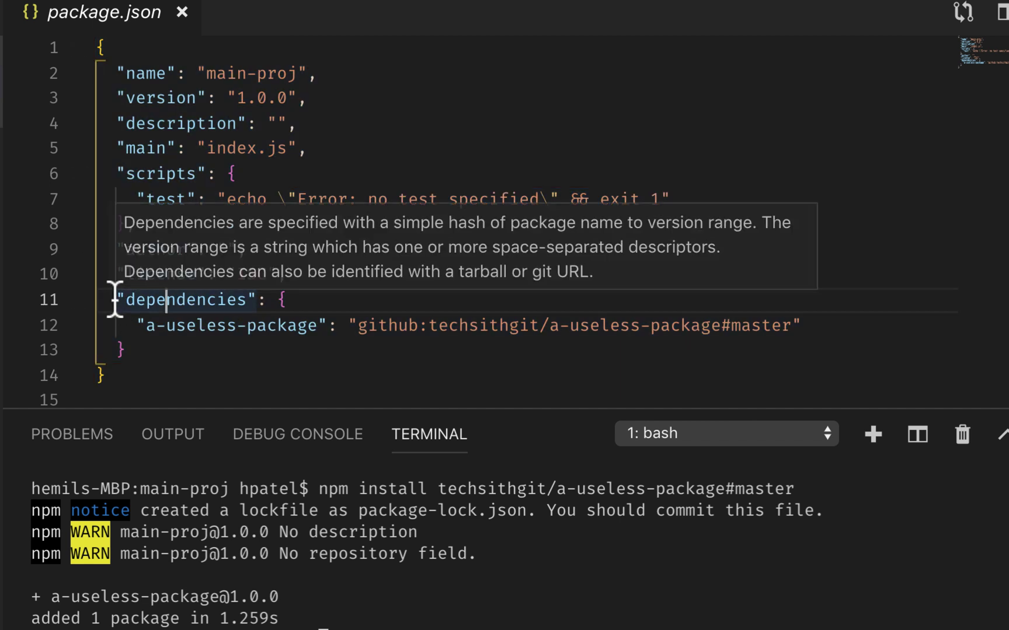
pyautogui.doubleClick(120, 300)
pyautogui.moveTo(135, 326); pyautogui.dragTo(144, 349)
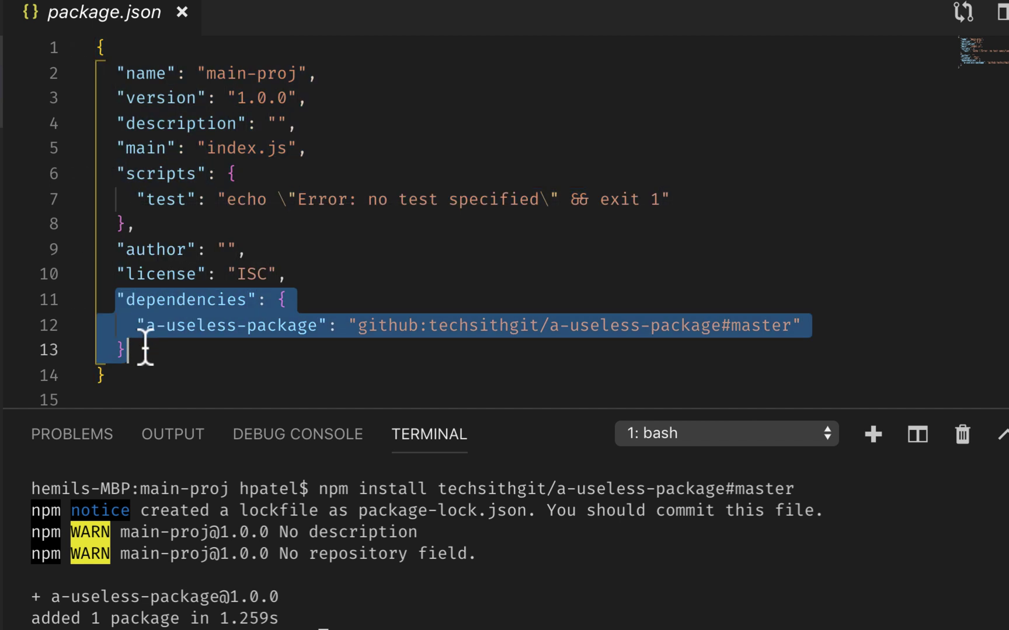
pyautogui.click(208, 327)
pyautogui.moveTo(316, 325); pyautogui.dragTo(145, 329)
pyautogui.click(597, 344)
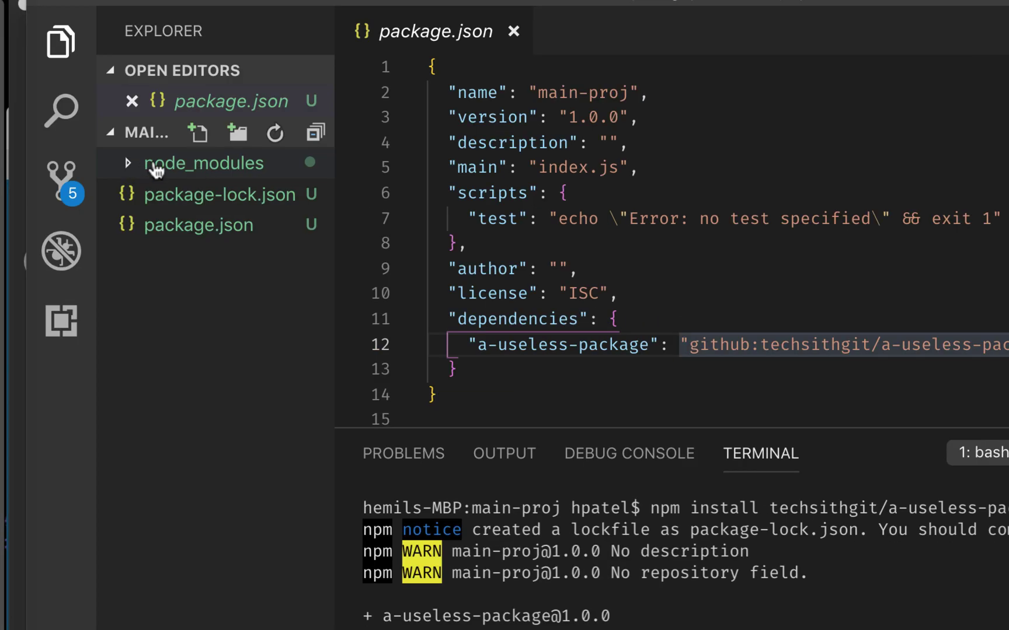
# Expand node_modules and open package-lock.json, showing a-useless-package pinned to a GitHub commit.
pyautogui.click(126, 165)
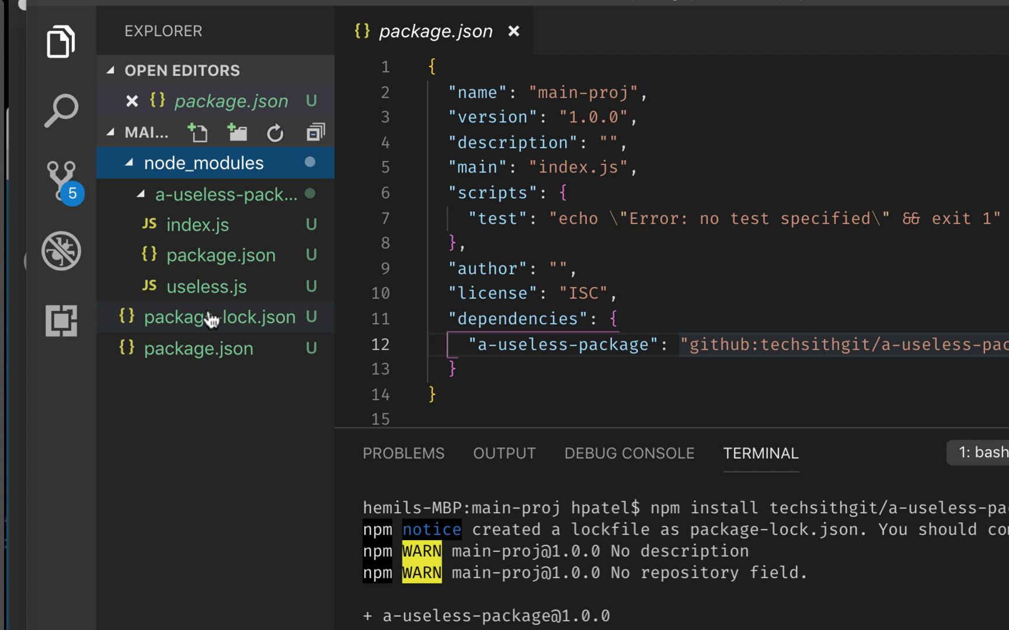
pyautogui.click(211, 319)
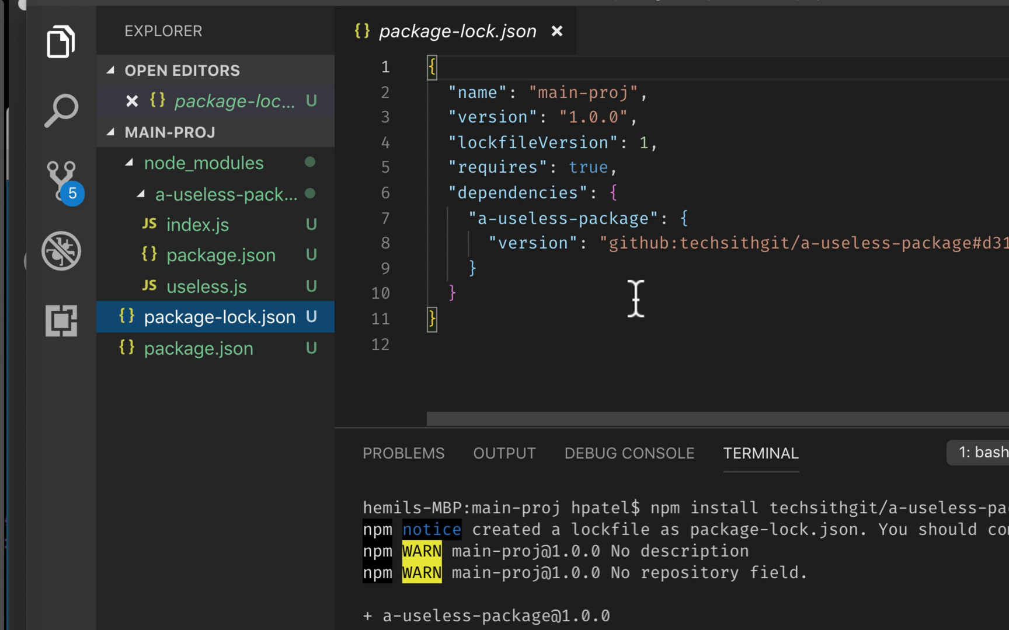
# Run npm install lodash --save in the integrated terminal.
pyautogui.click(670, 347)
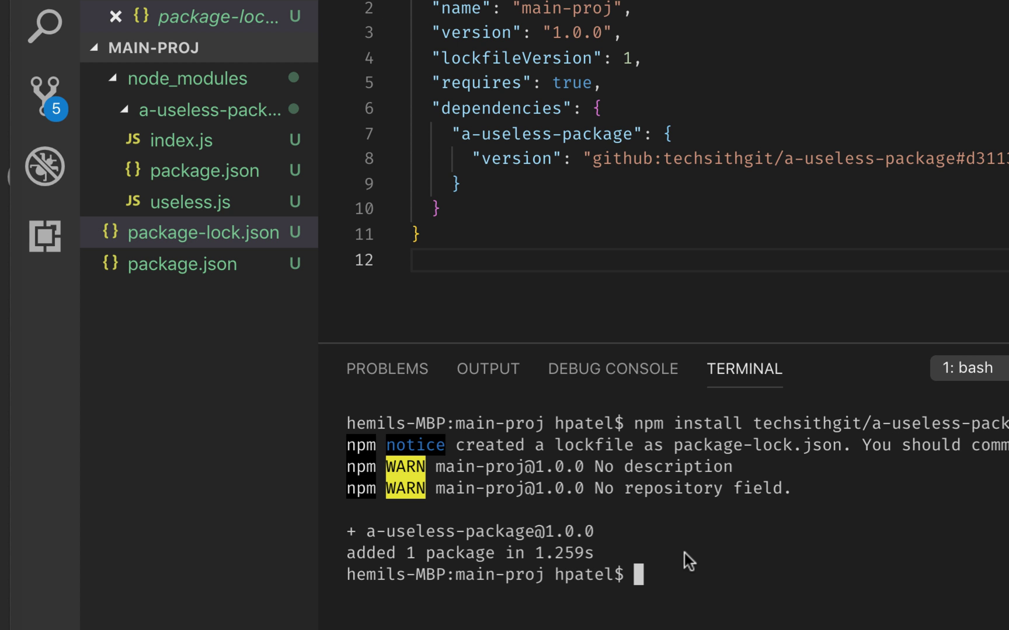
pyautogui.write('npm ')
pyautogui.write('install ')
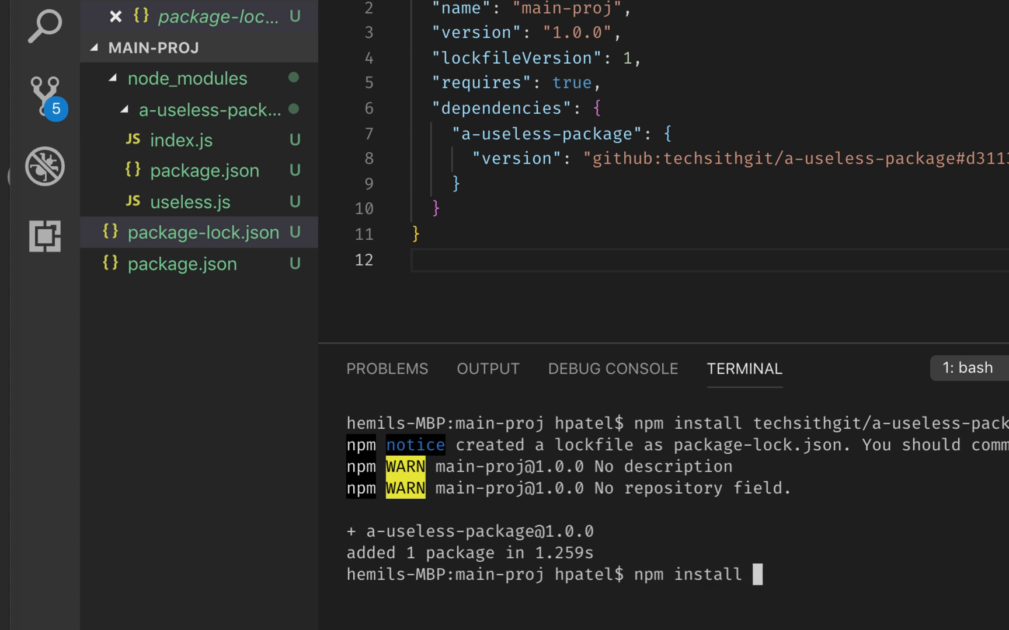
pyautogui.write('lod')
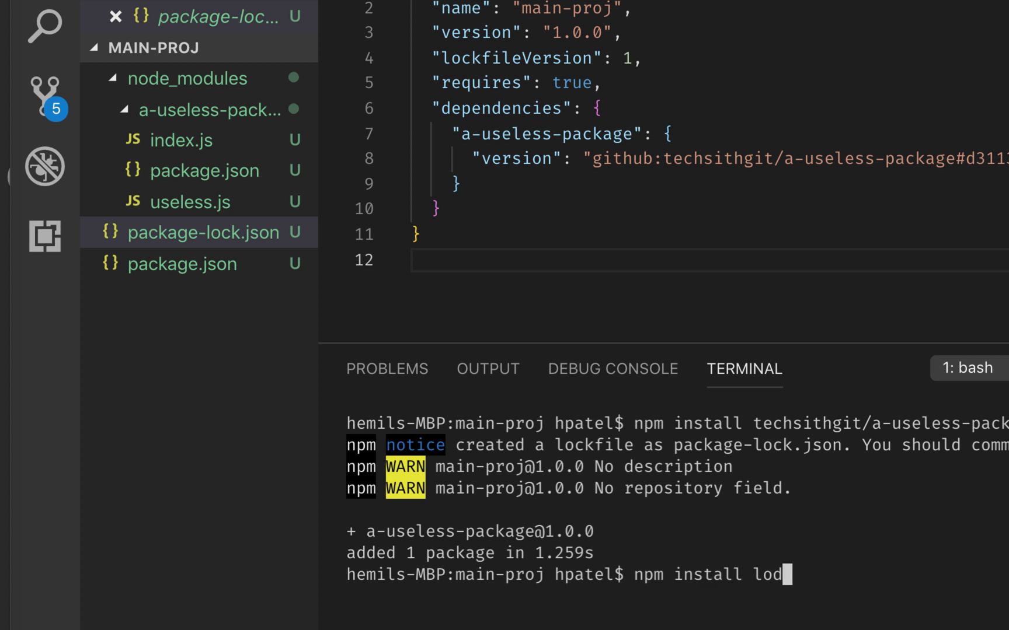
pyautogui.write('ash')
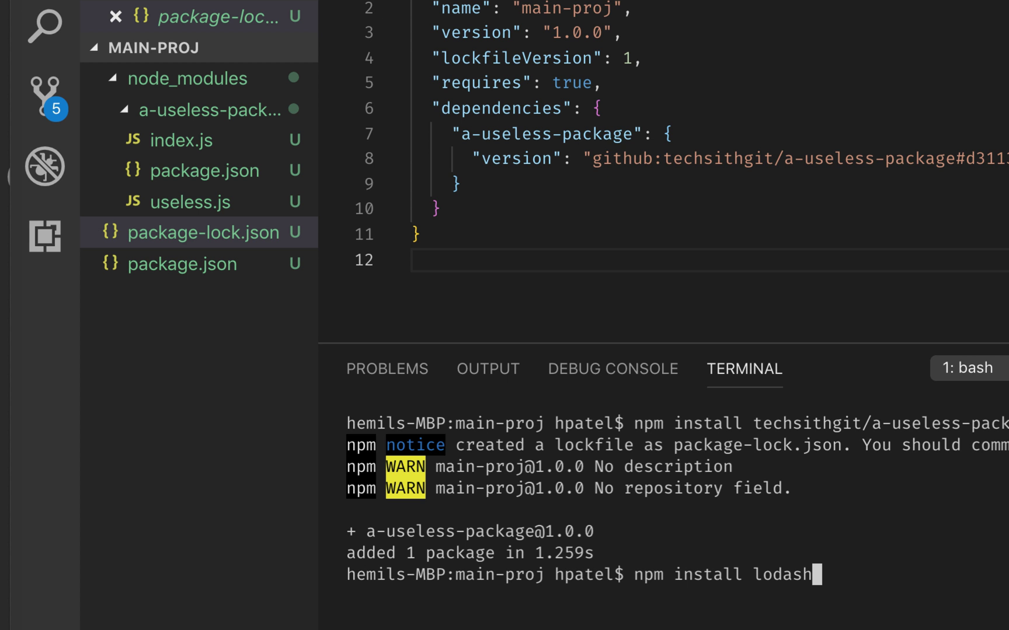
pyautogui.write(' --')
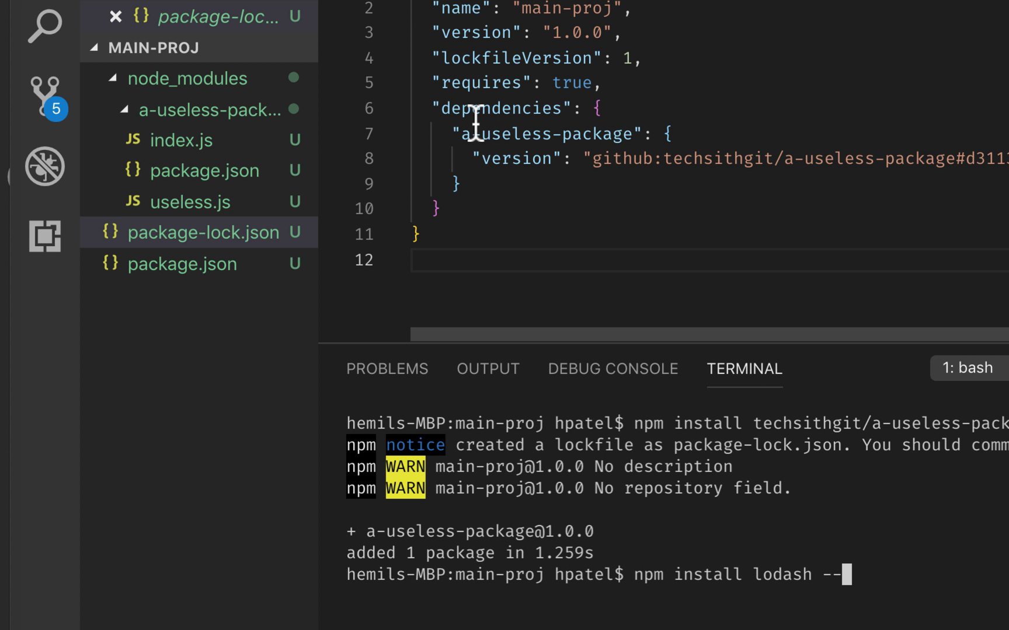
pyautogui.write('save')
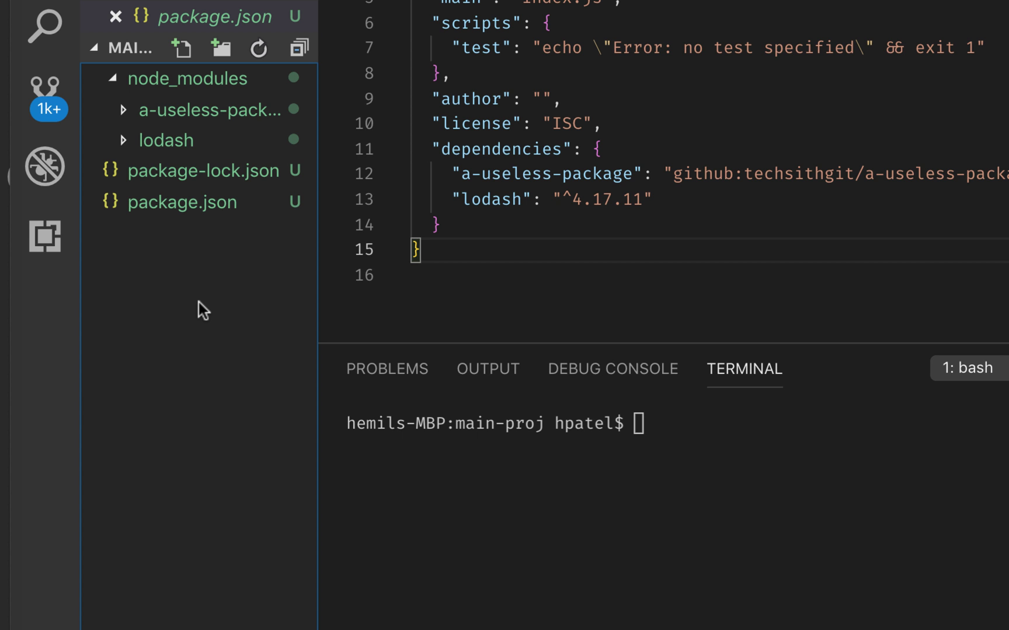
# Create a new file named app.js in the project folder.
pyautogui.rightClick(176, 257)
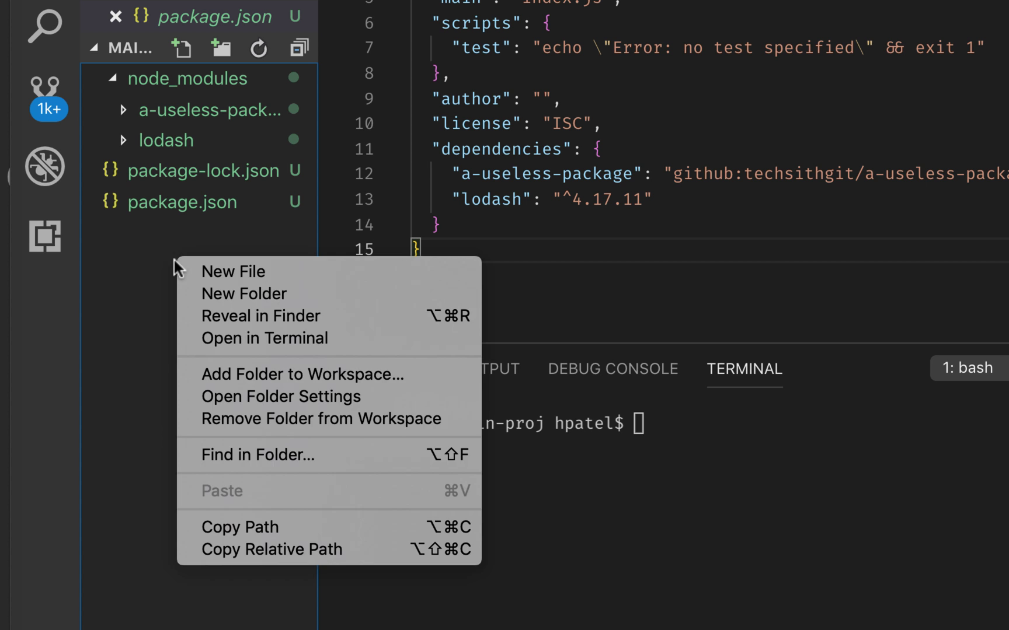
pyautogui.click(246, 270)
pyautogui.write('app')
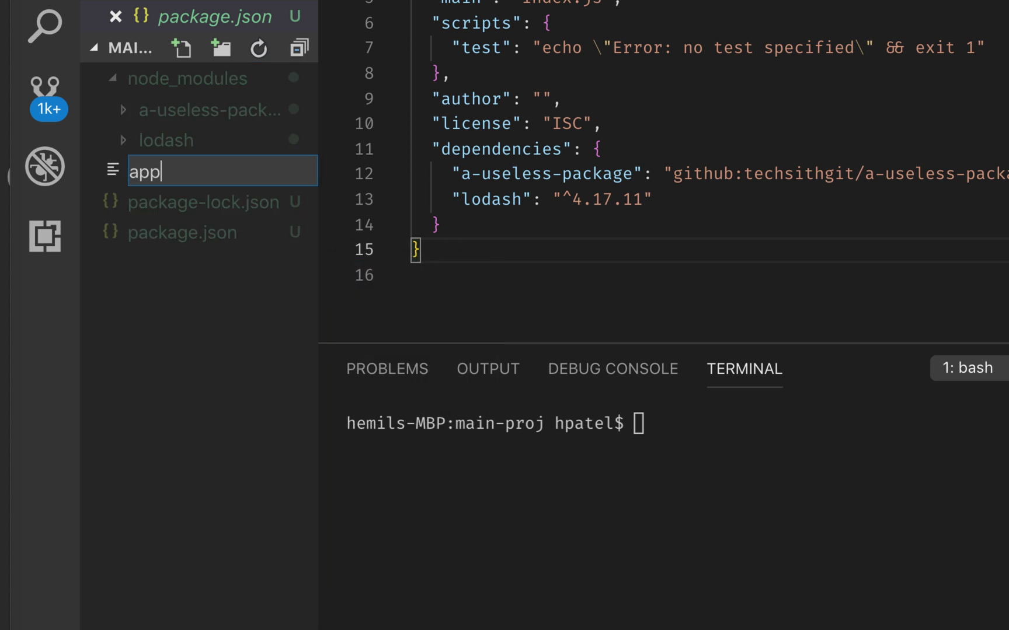
pyautogui.write('.js')
pyautogui.press('Return')
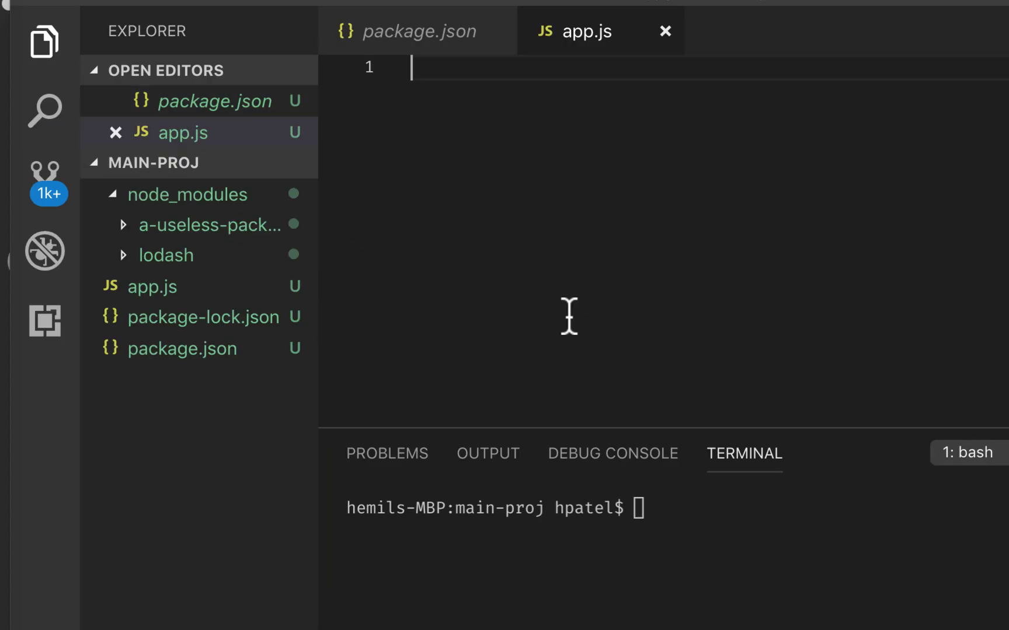
pyautogui.write('cons')
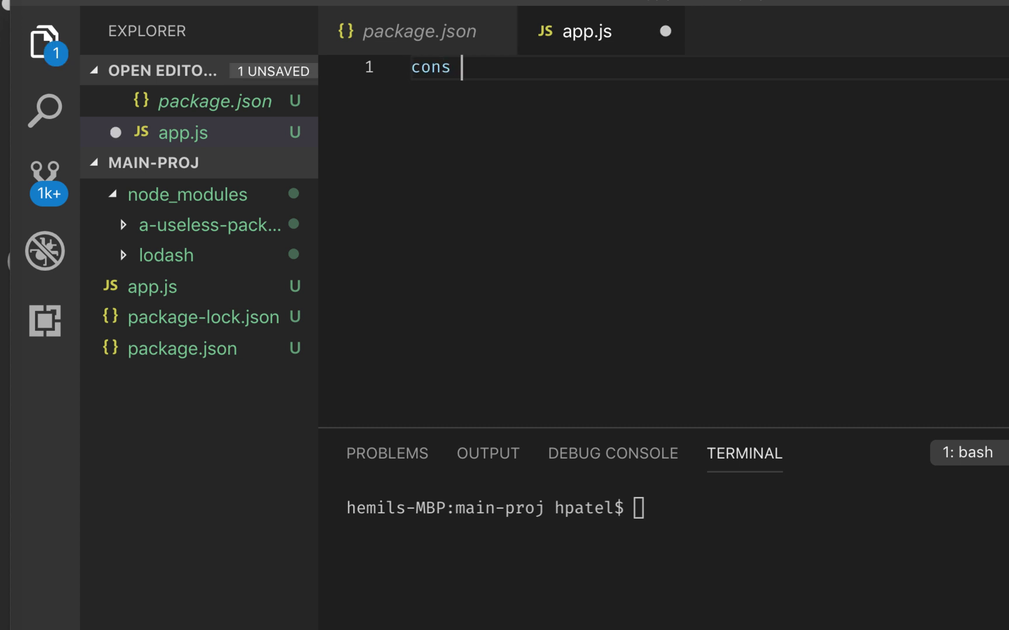
pyautogui.write('t')
pyautogui.write(' usel')
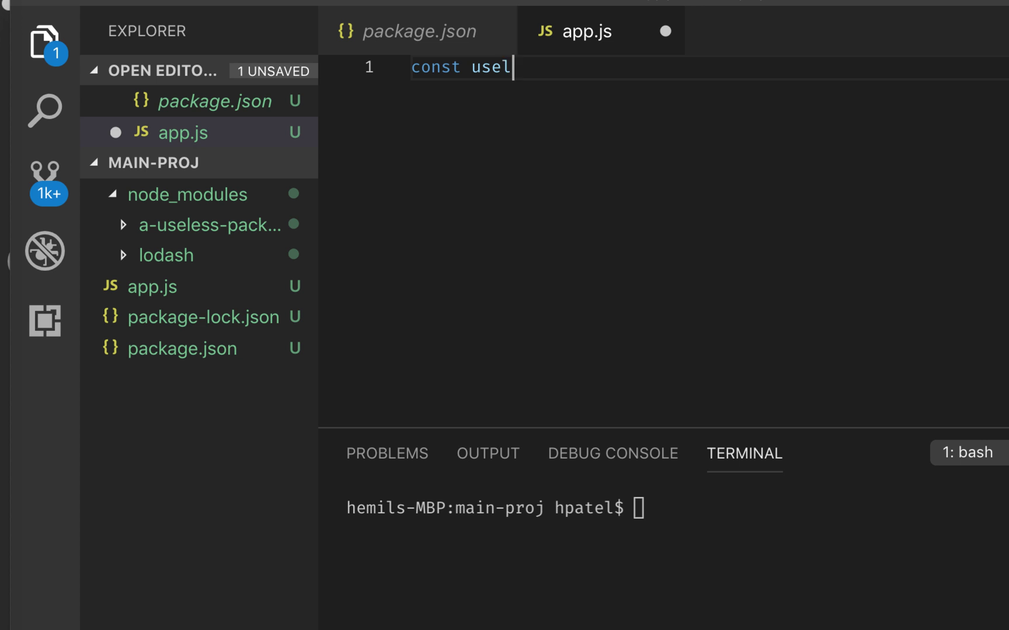
pyautogui.write('ess = ')
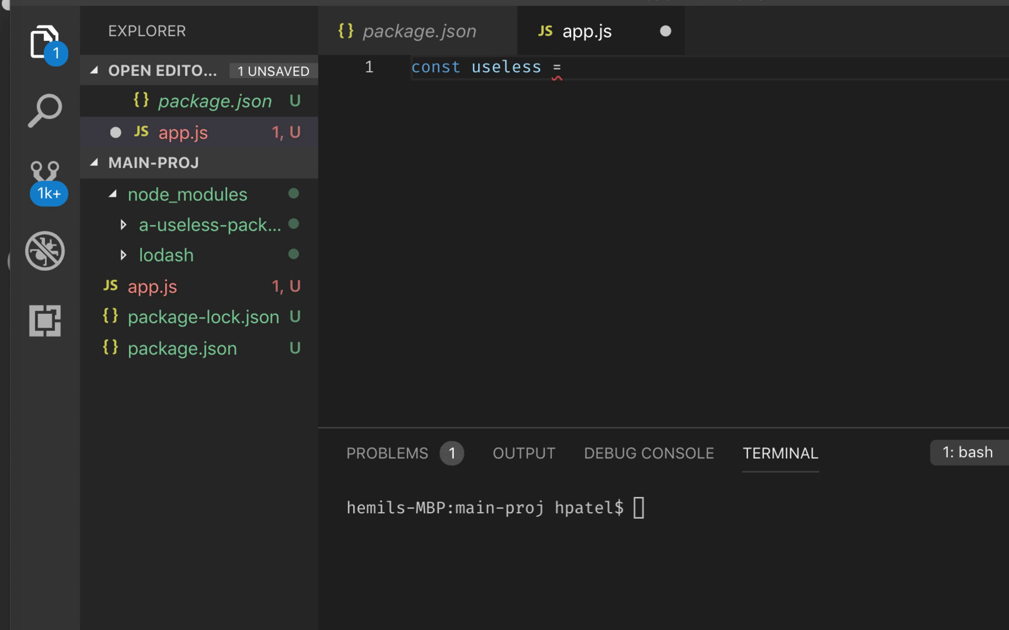
pyautogui.write('requi')
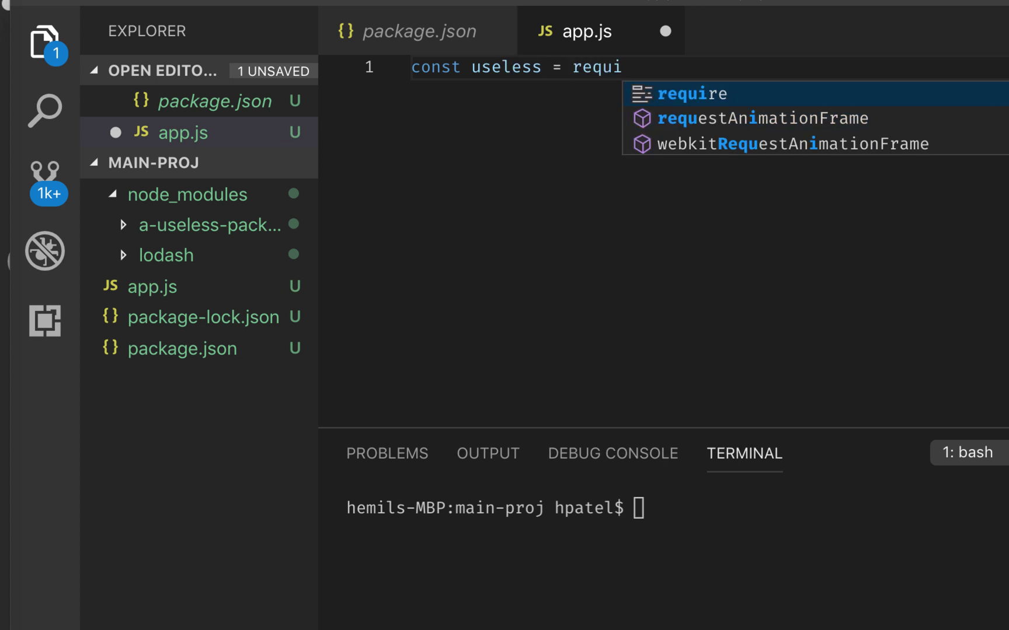
# Write the a-useless-package and lodash require lines plus useless(), then save app.js.
pyautogui.press('Return')
pyautogui.write('(')
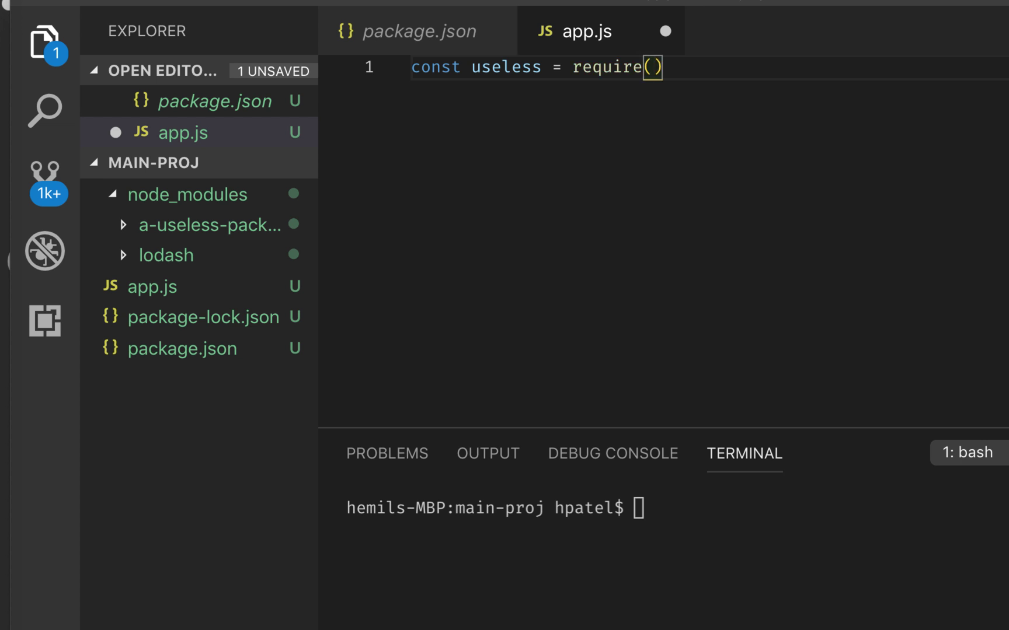
pyautogui.write("'")
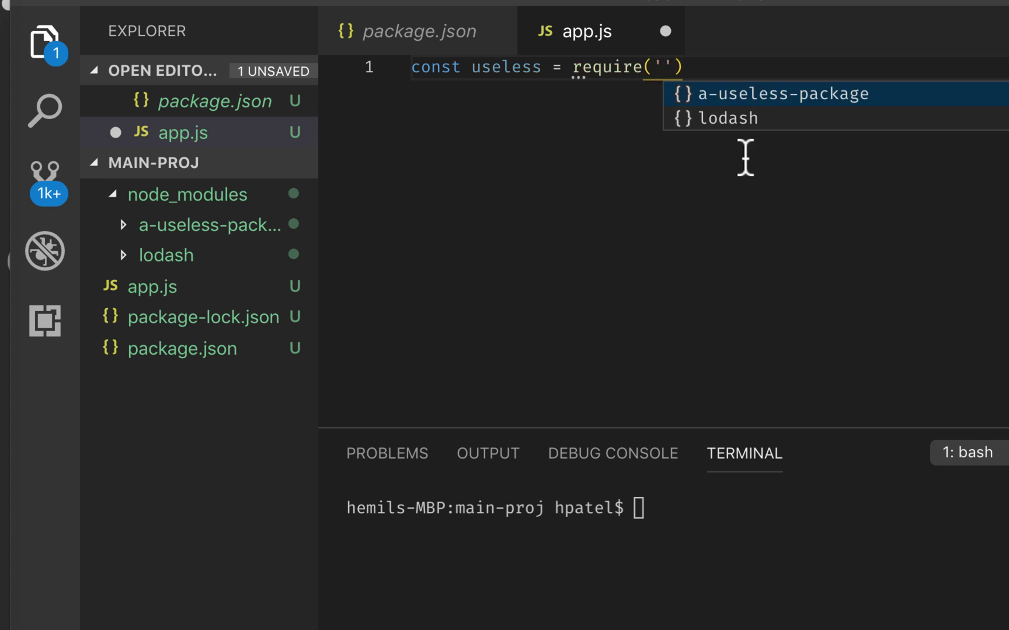
pyautogui.click(777, 106)
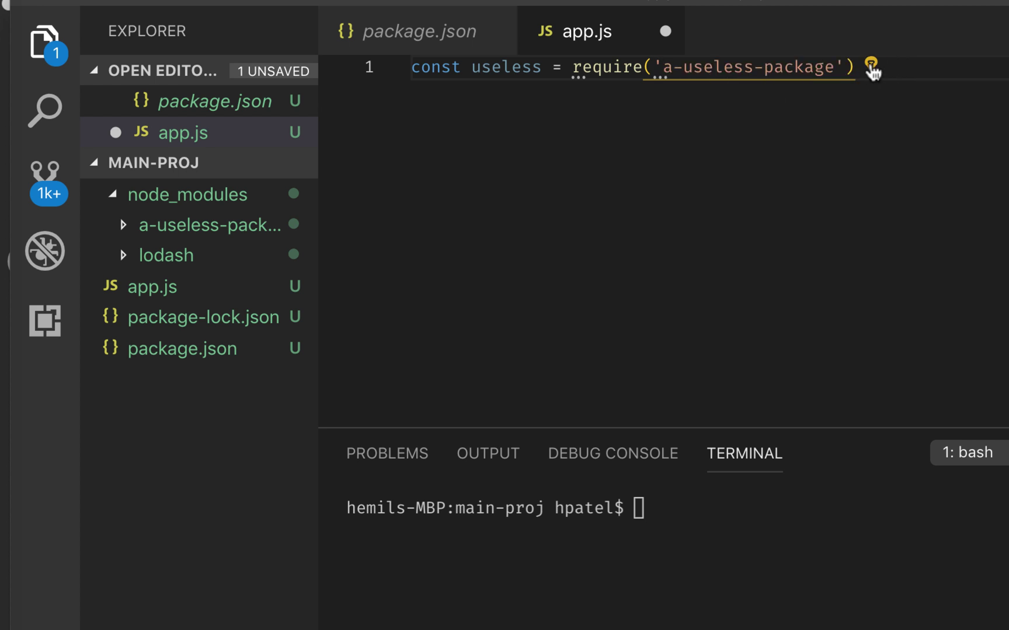
pyautogui.click(896, 71)
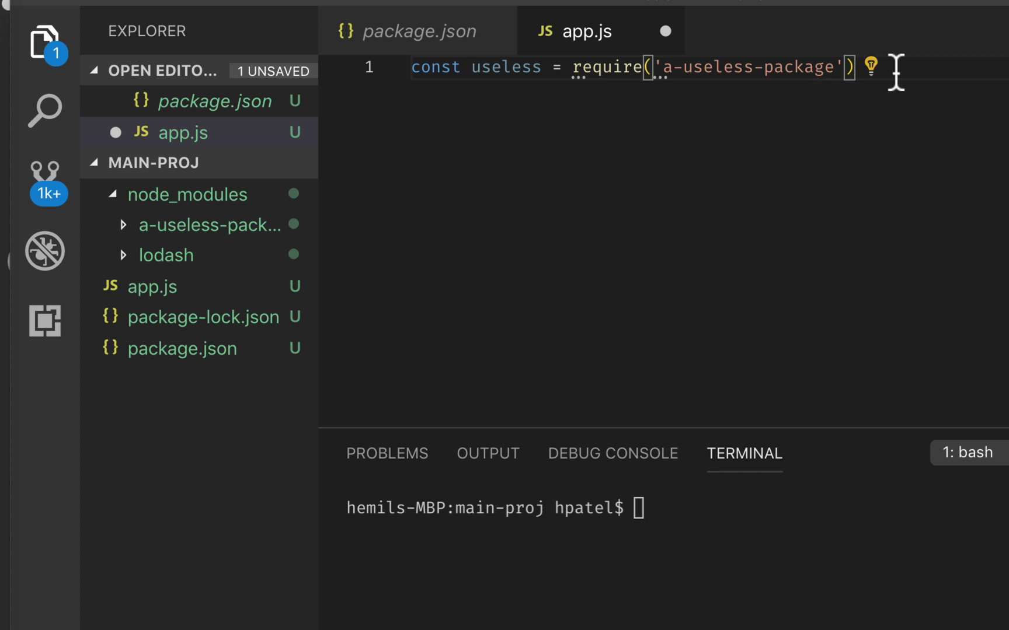
pyautogui.write(';')
pyautogui.press('Return')
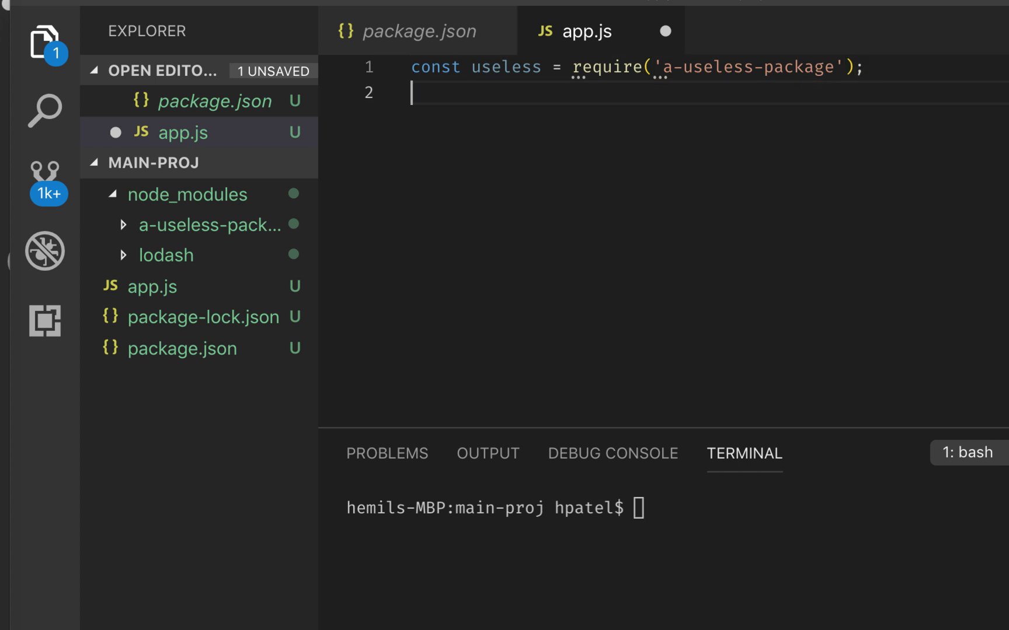
pyautogui.write('const _')
pyautogui.write(' = req')
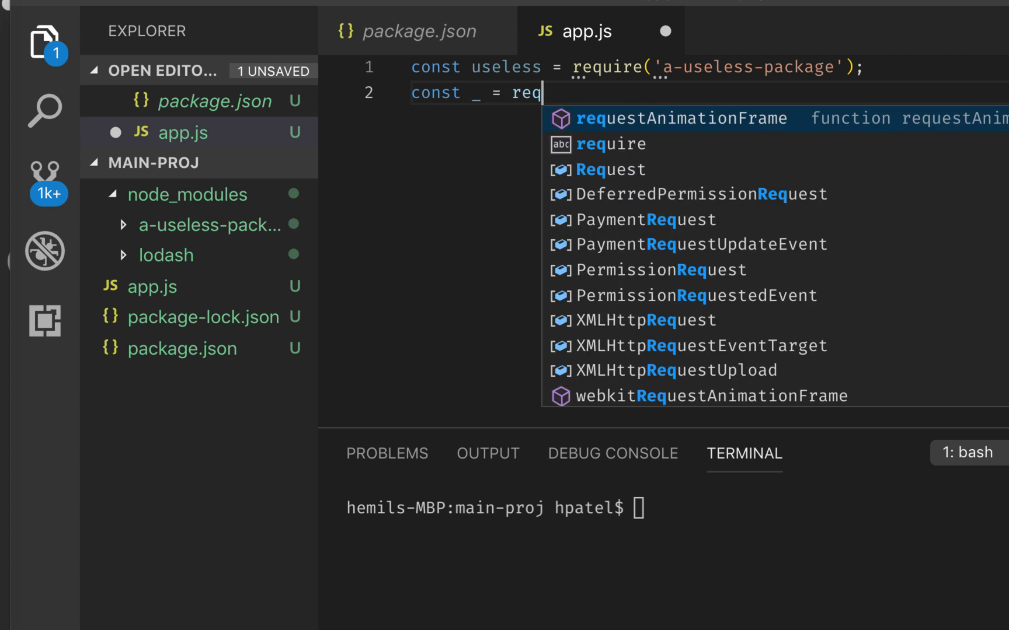
pyautogui.write('uire')
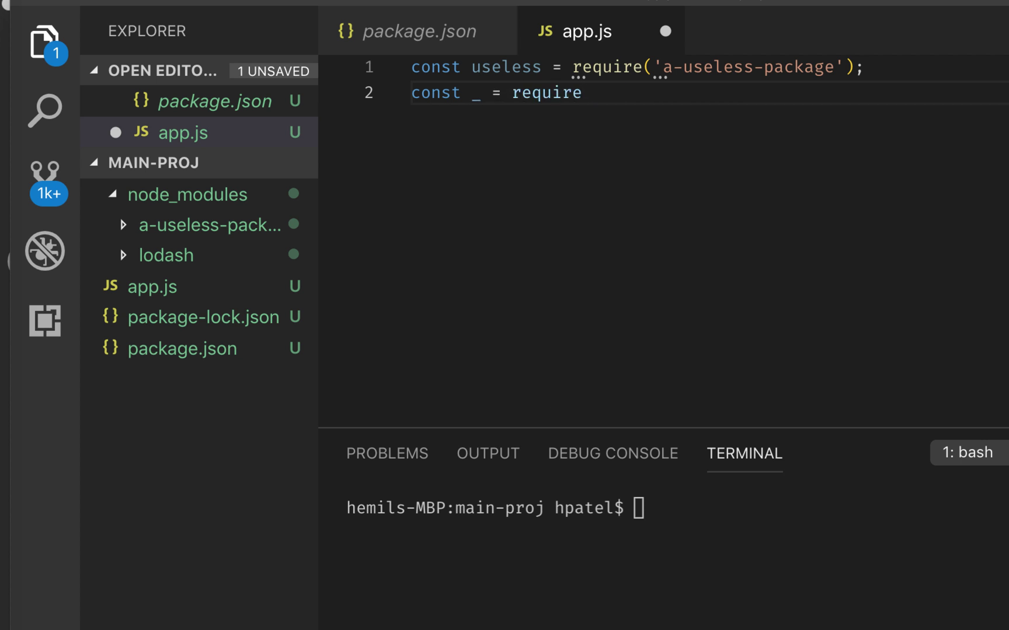
pyautogui.write("('l")
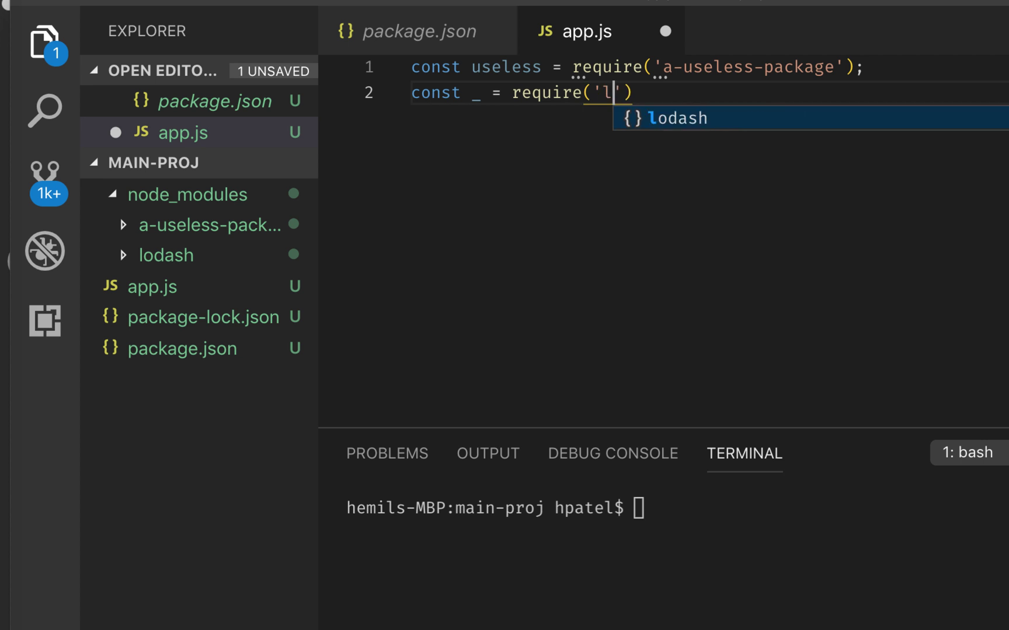
pyautogui.write("odash');")
pyautogui.press('Return')
pyautogui.press('Return')
pyautogui.hotkey('ctrl', 's')
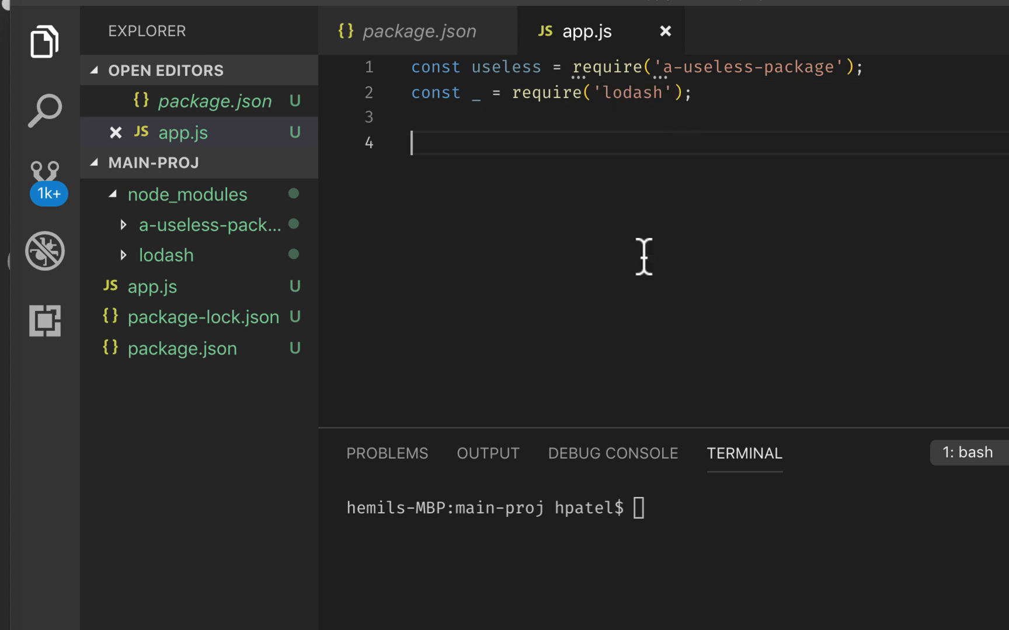
pyautogui.write('use')
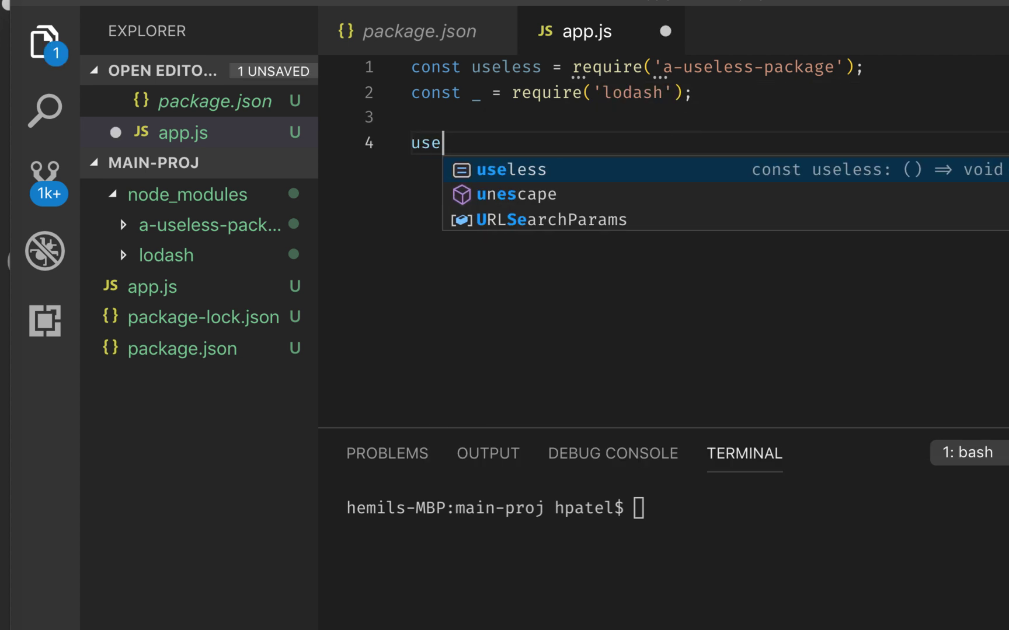
pyautogui.write('less()')
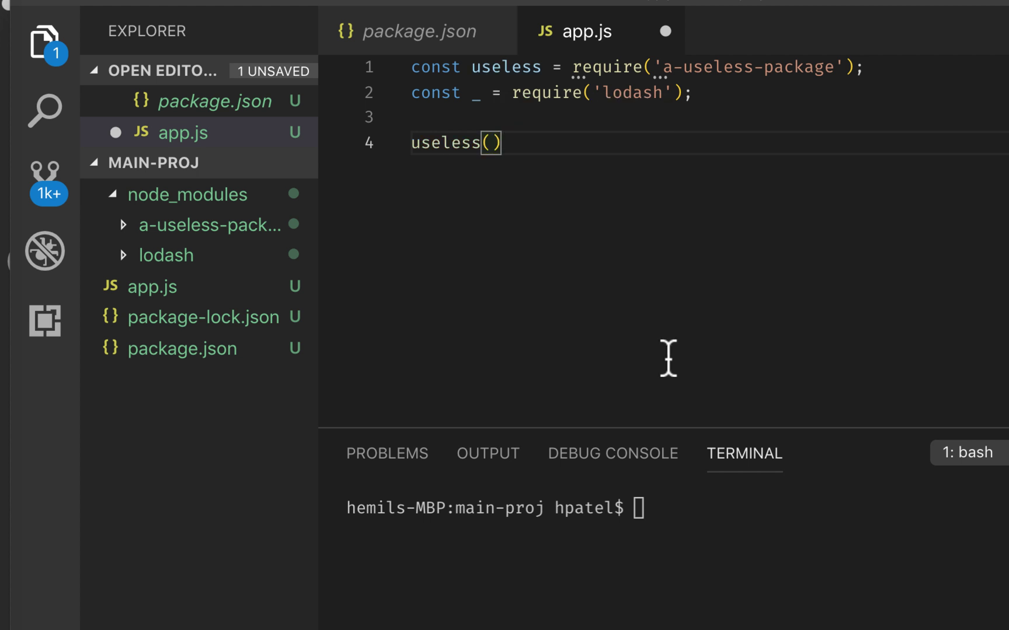
pyautogui.write(';')
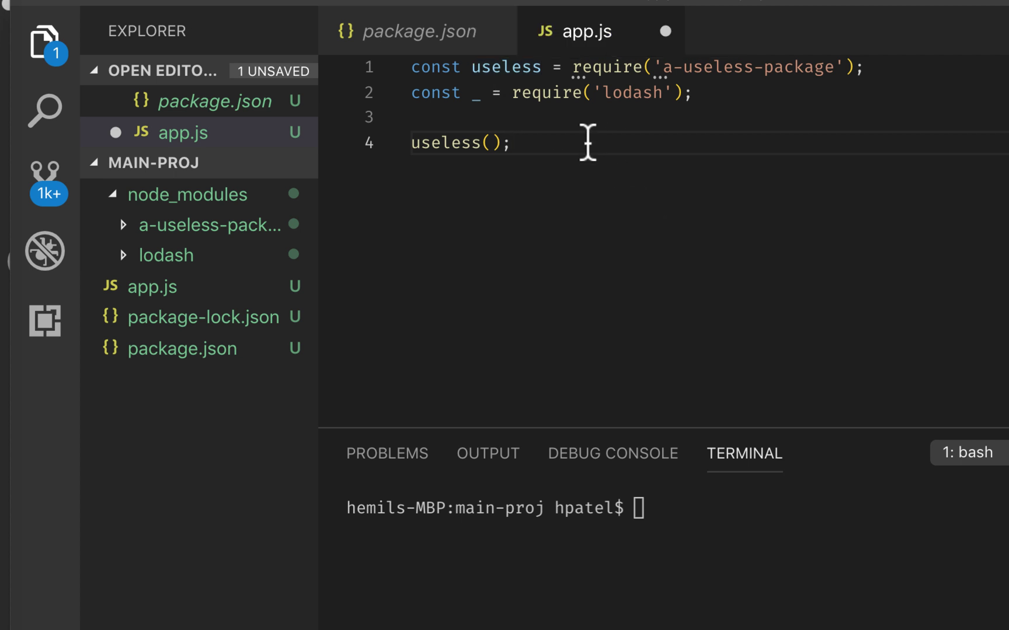
# Save and run node app, printing 'you just wasted time on thie package!'.
pyautogui.hotkey('ctrl', 's')
pyautogui.click(797, 558)
pyautogui.write('nod')
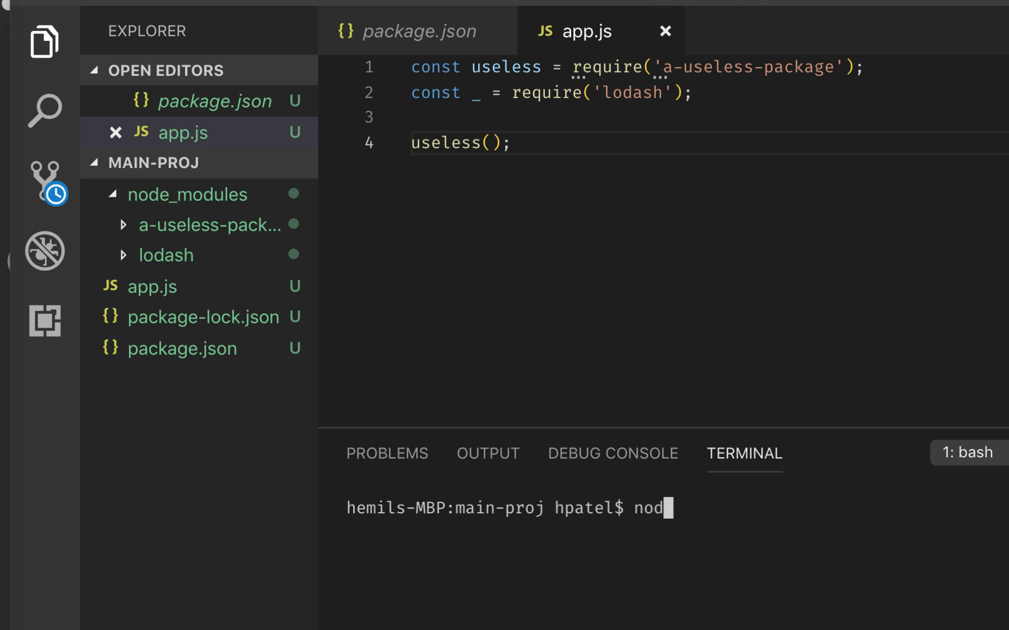
pyautogui.write('e app')
pyautogui.press('Return')
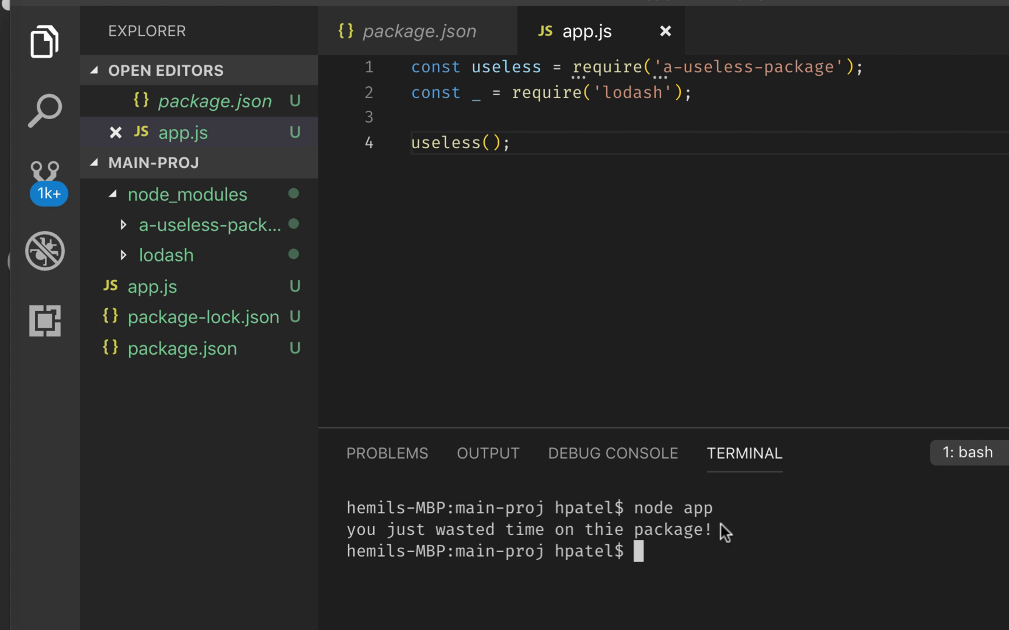
pyautogui.moveTo(720, 527)
pyautogui.mouseDown()
pyautogui.moveTo(457, 551)
pyautogui.moveTo(320, 525)
pyautogui.mouseUp()
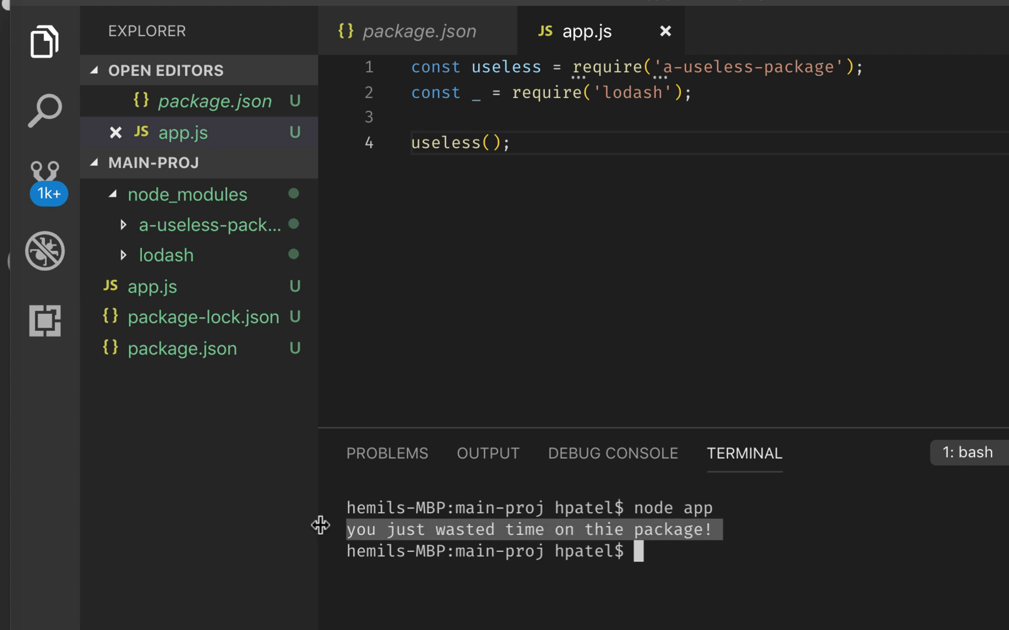
pyautogui.click(542, 341)
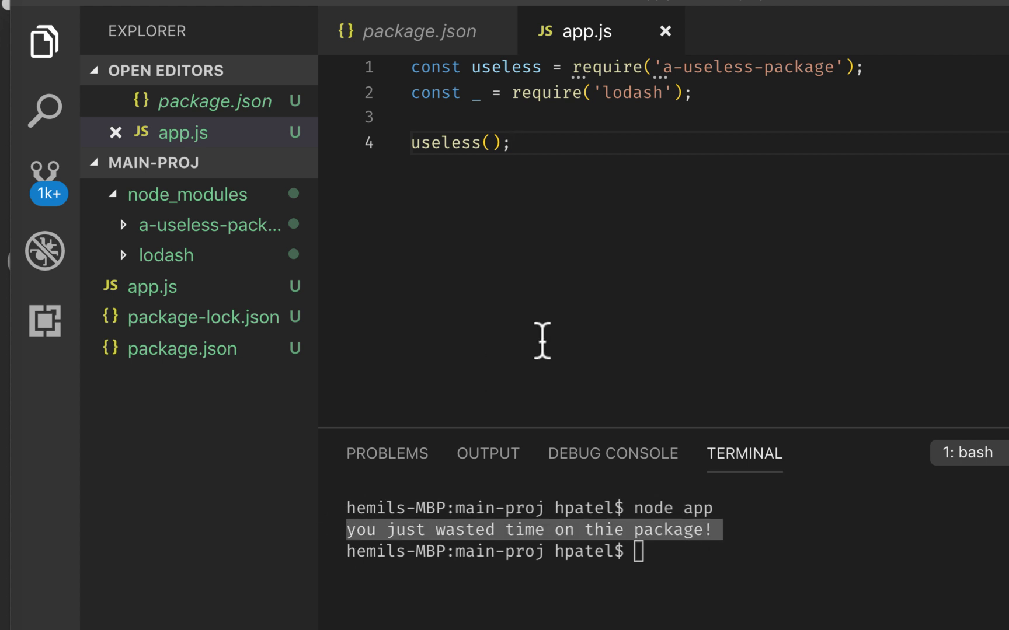
# Add the array [1,0,false,'',2] on line 6, highlighting its falsy values.
pyautogui.press('Return')
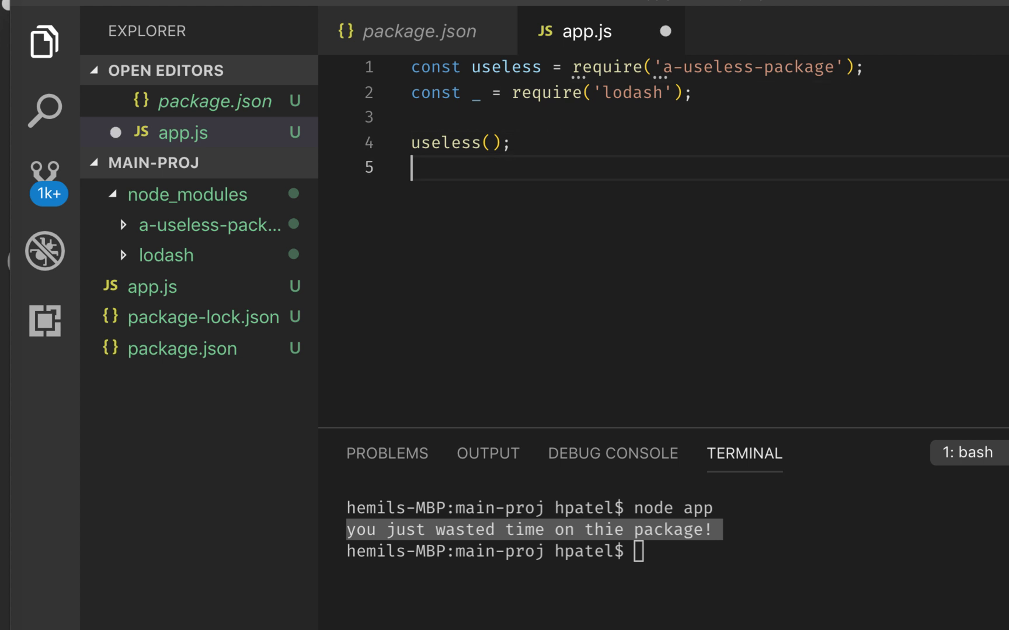
pyautogui.press('Return')
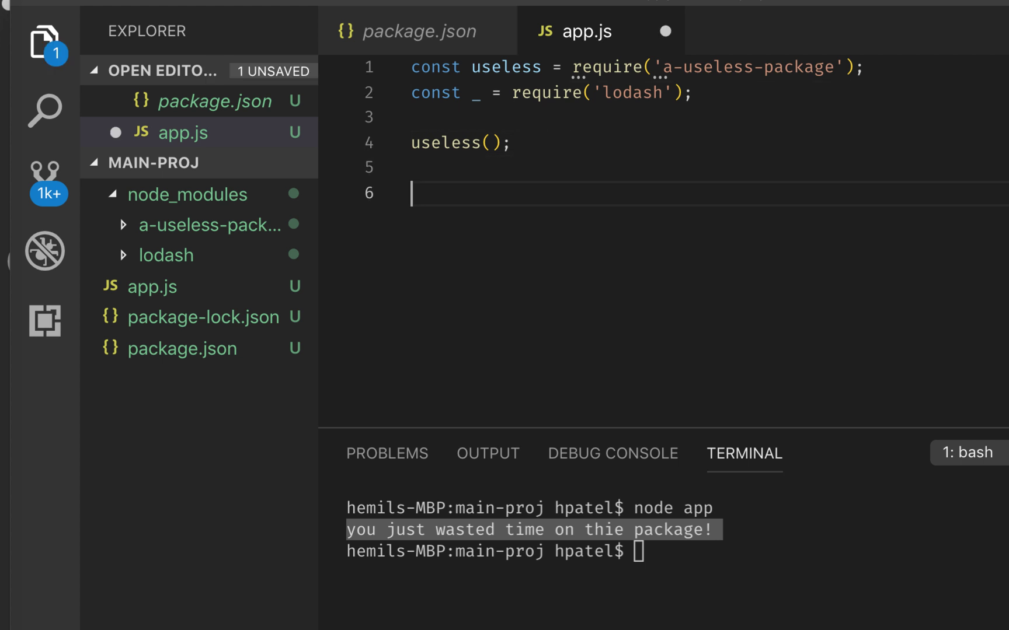
pyautogui.write('[1,')
pyautogui.write('0,')
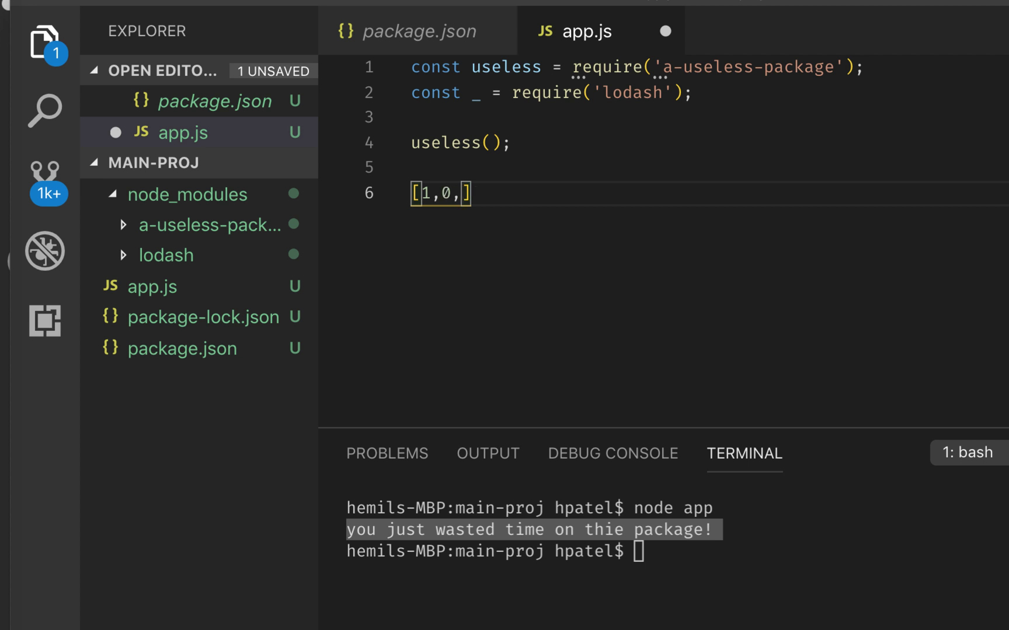
pyautogui.write("false, '', 2")
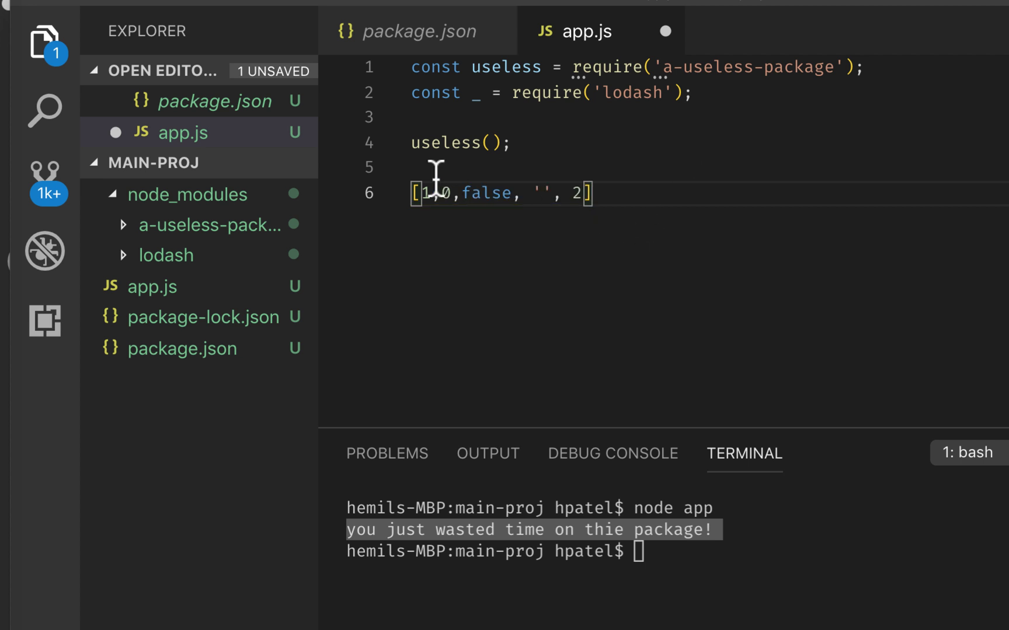
pyautogui.doubleClick(441, 193)
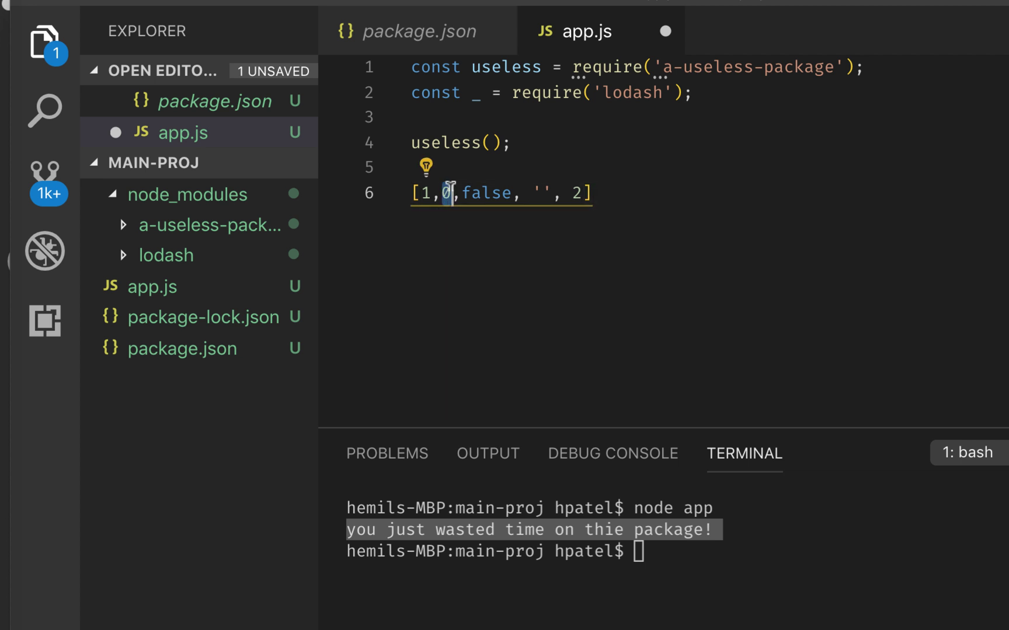
pyautogui.doubleClick(473, 192)
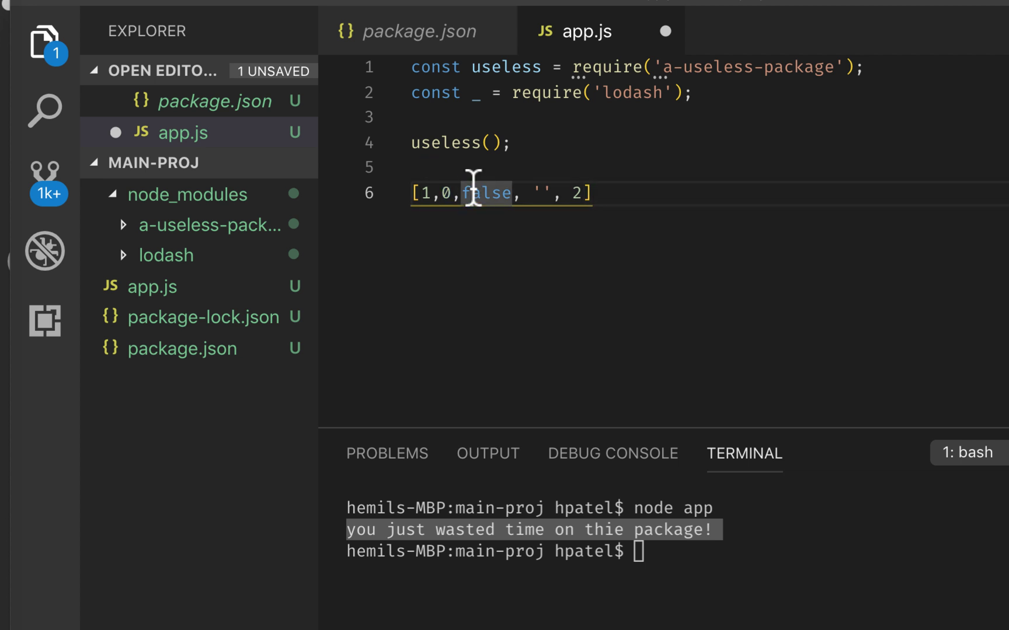
pyautogui.doubleClick(534, 192)
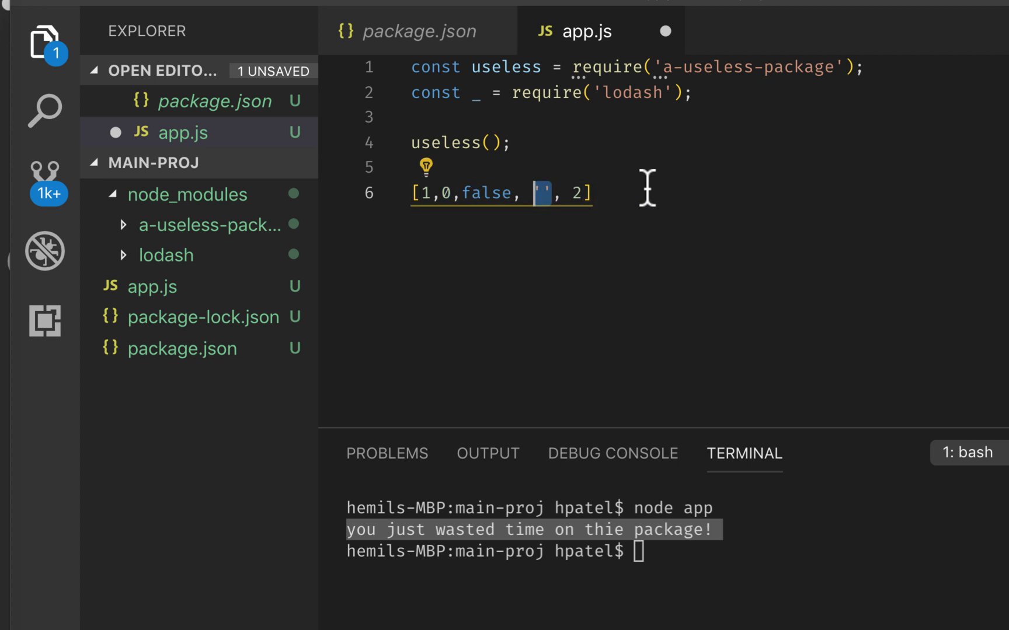
# Wrap the array in _.concat and assign it to const newArray.
pyautogui.click(413, 189)
pyautogui.write('_')
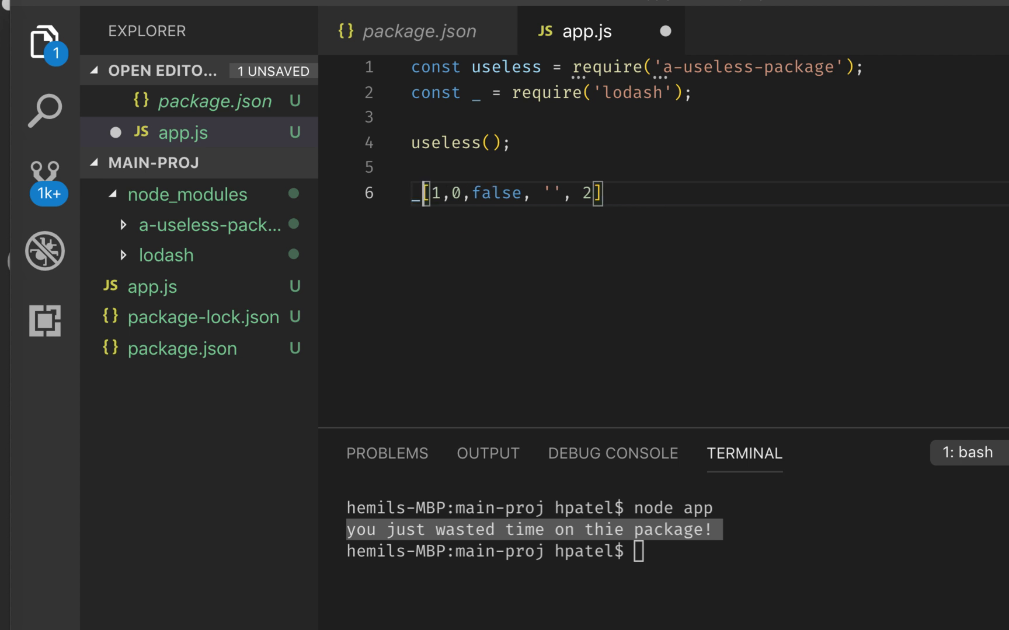
pyautogui.write('.c')
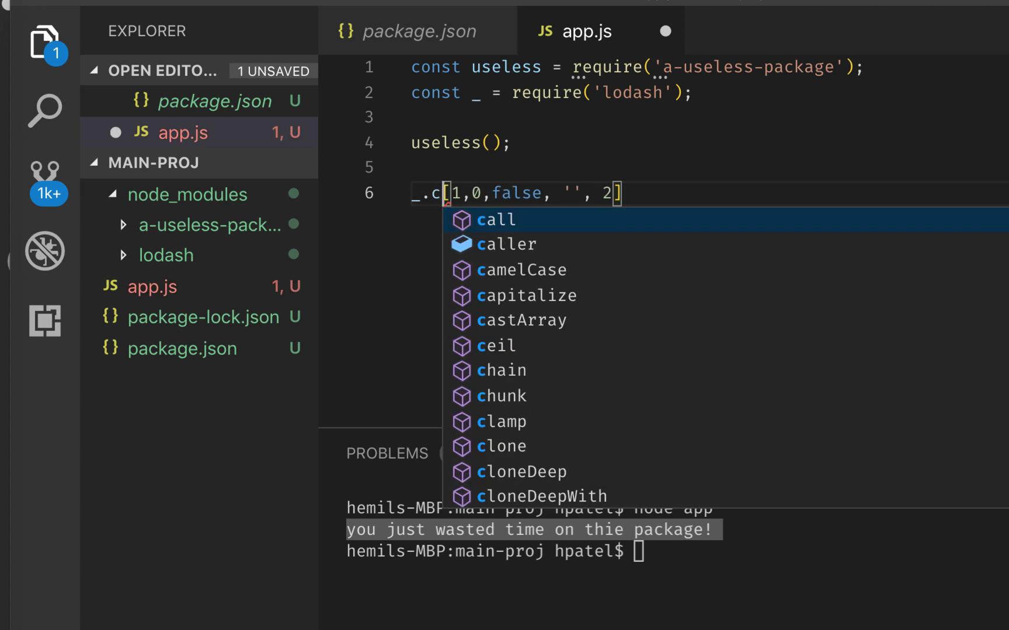
pyautogui.write('on')
pyautogui.press('Return')
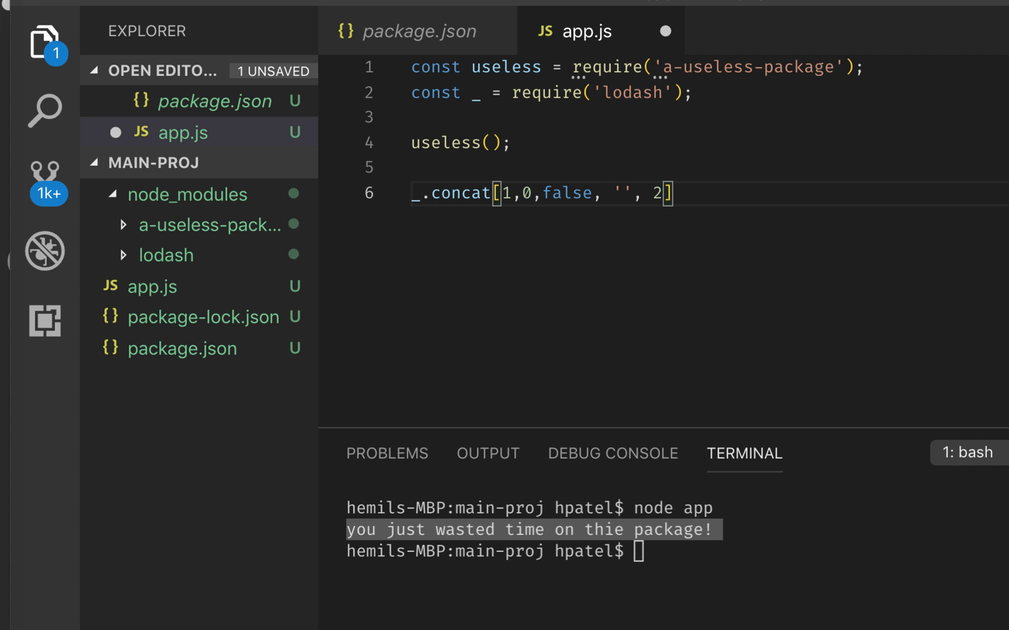
pyautogui.write('(')
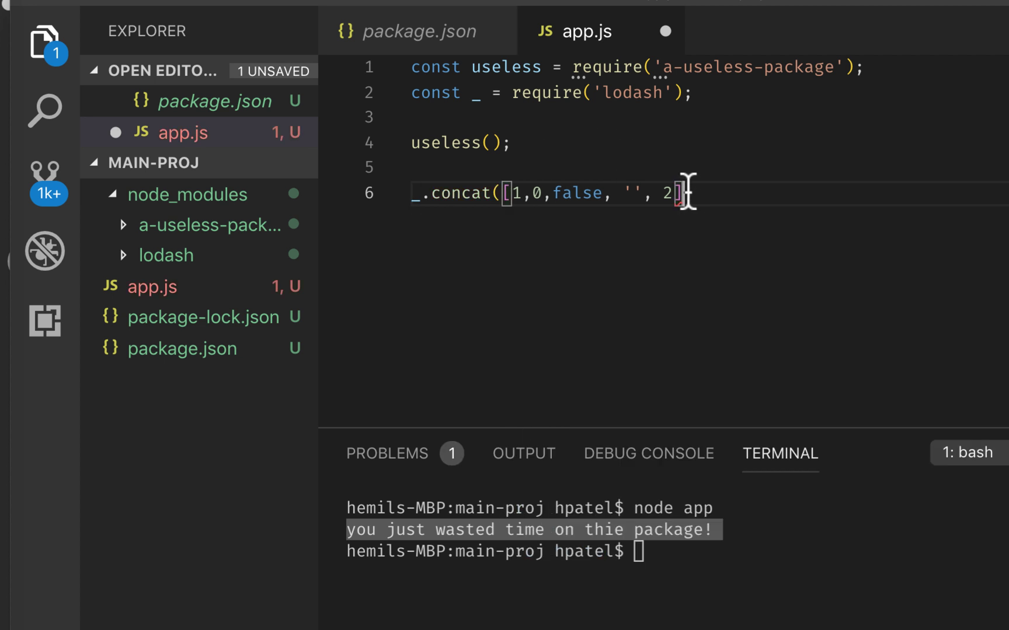
pyautogui.write(')')
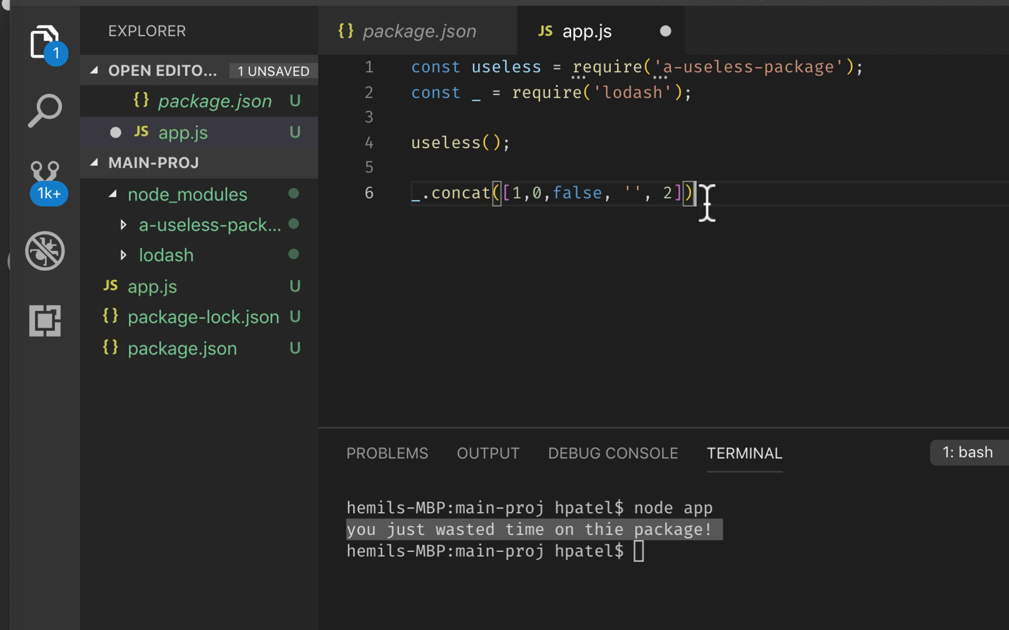
pyautogui.write(';')
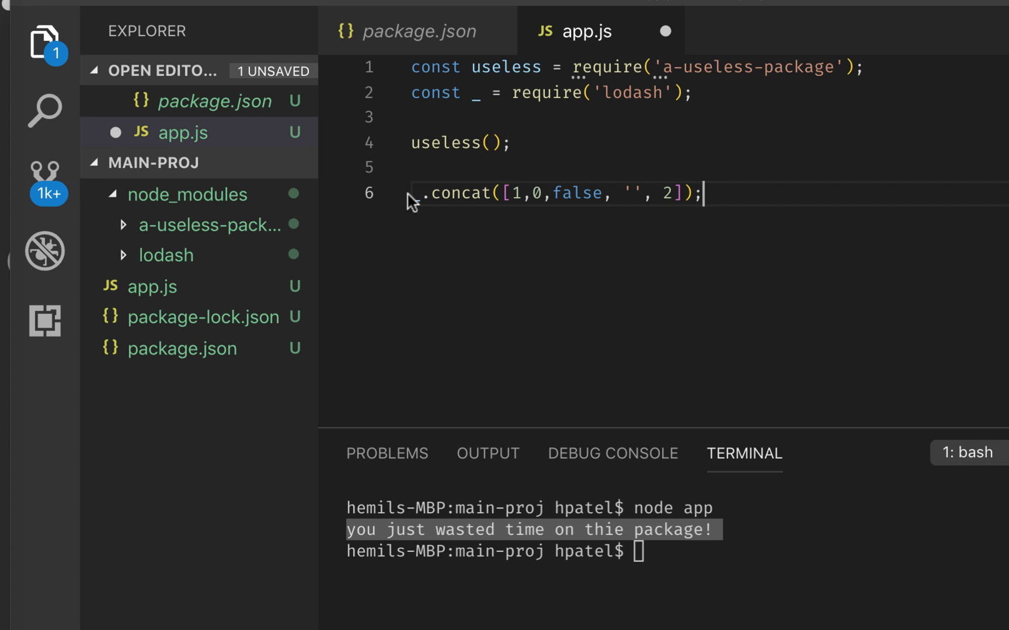
pyautogui.click(409, 195)
pyautogui.write('const ')
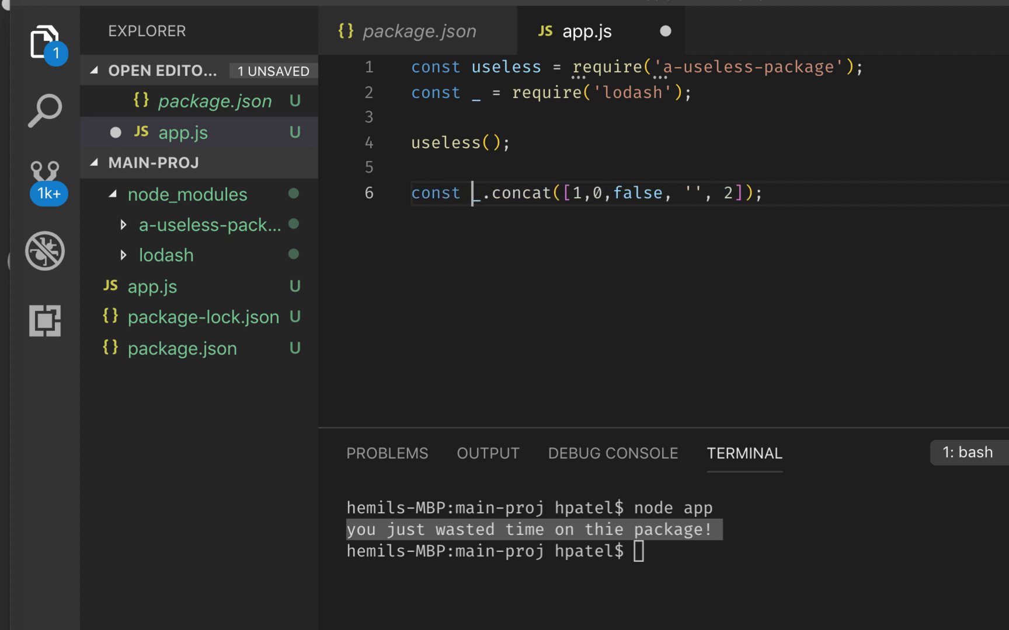
pyautogui.write('newA')
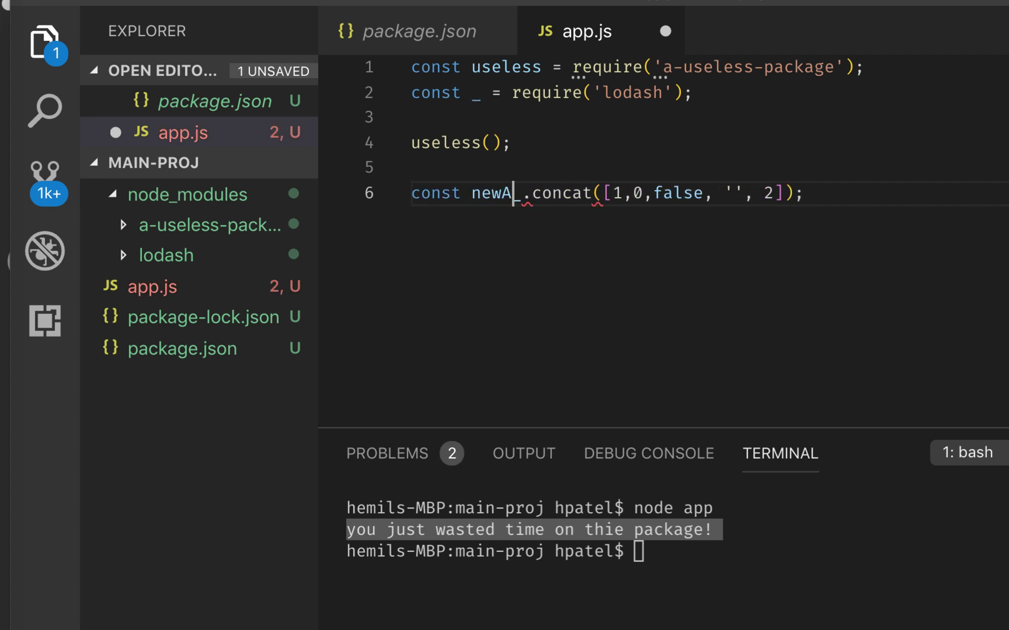
pyautogui.write('rray =')
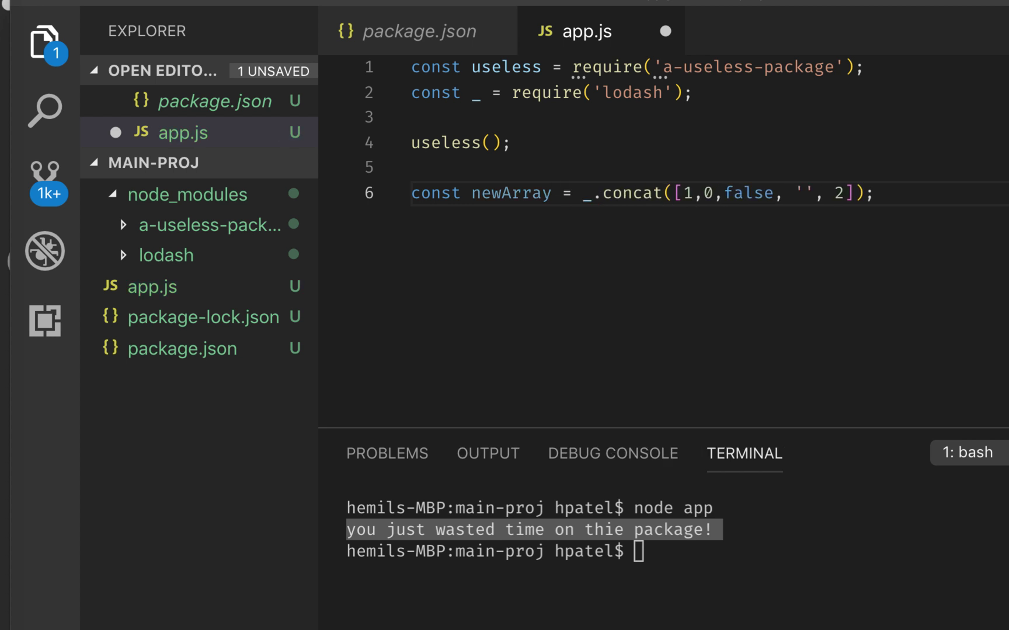
# Add console.log(newArray) on line 8.
pyautogui.press('End')
pyautogui.press('Return')
pyautogui.press('Return')
pyautogui.write('HTM')
pyautogui.press('BackSpace')
pyautogui.press('BackSpace')
pyautogui.press('BackSpace')
pyautogui.write('cons')
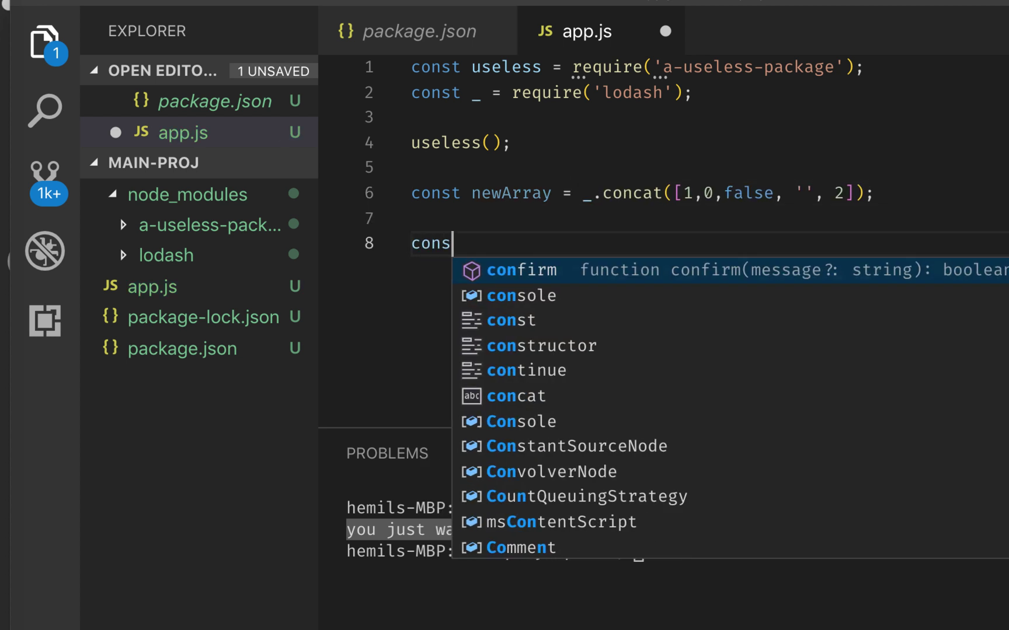
pyautogui.write('ole.log(')
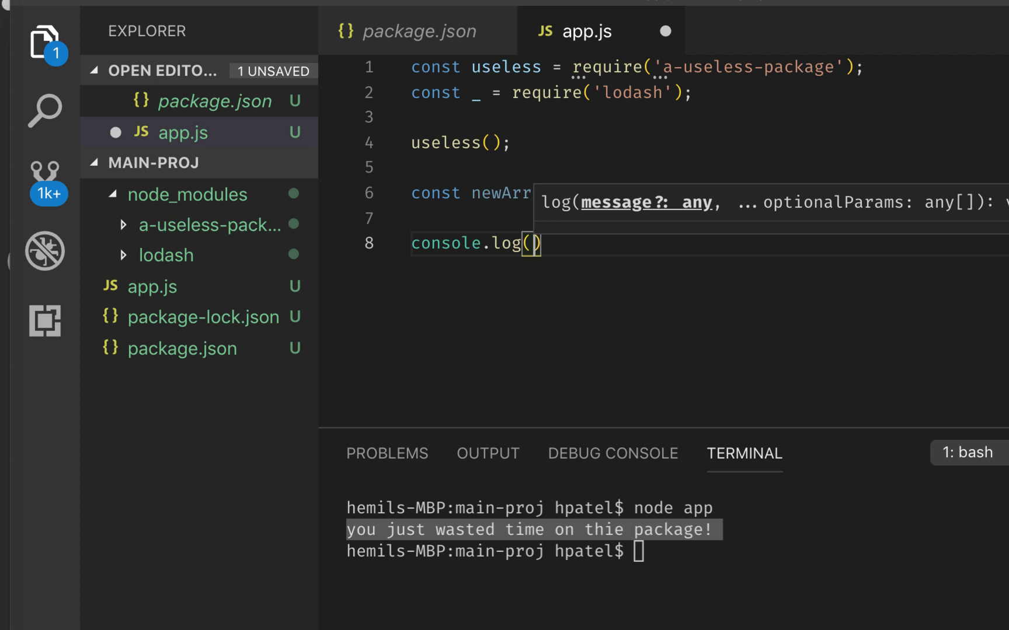
pyautogui.write('new')
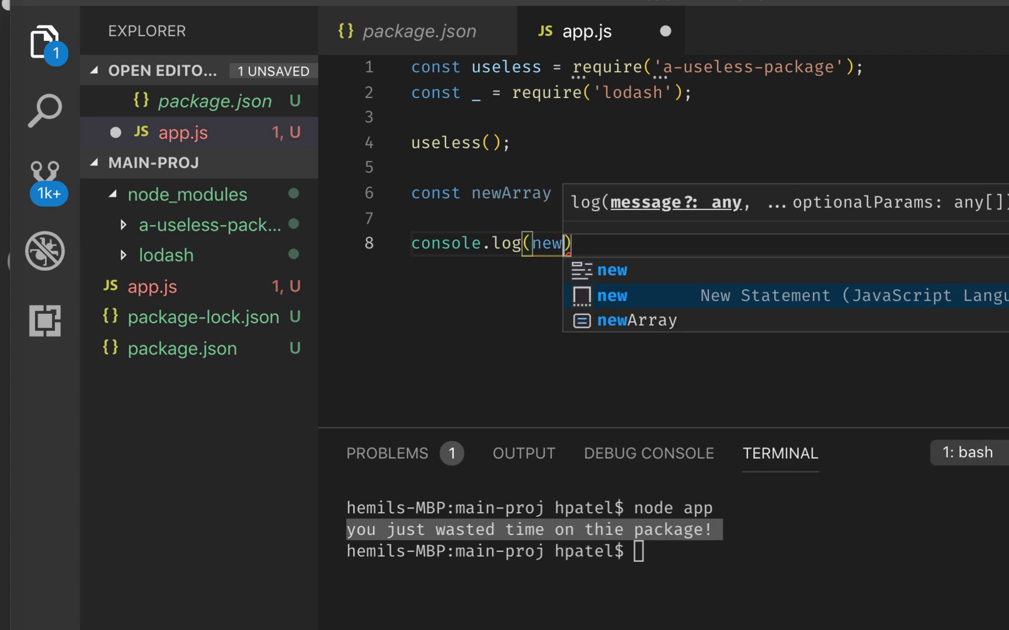
pyautogui.press('Down')
pyautogui.press('Down')
pyautogui.press('Return')
pyautogui.write(');')
# Replace _.concat with _.compact on line 6 and save app.js.
pyautogui.hotkey('ctrl', 's')
pyautogui.click(640, 192)
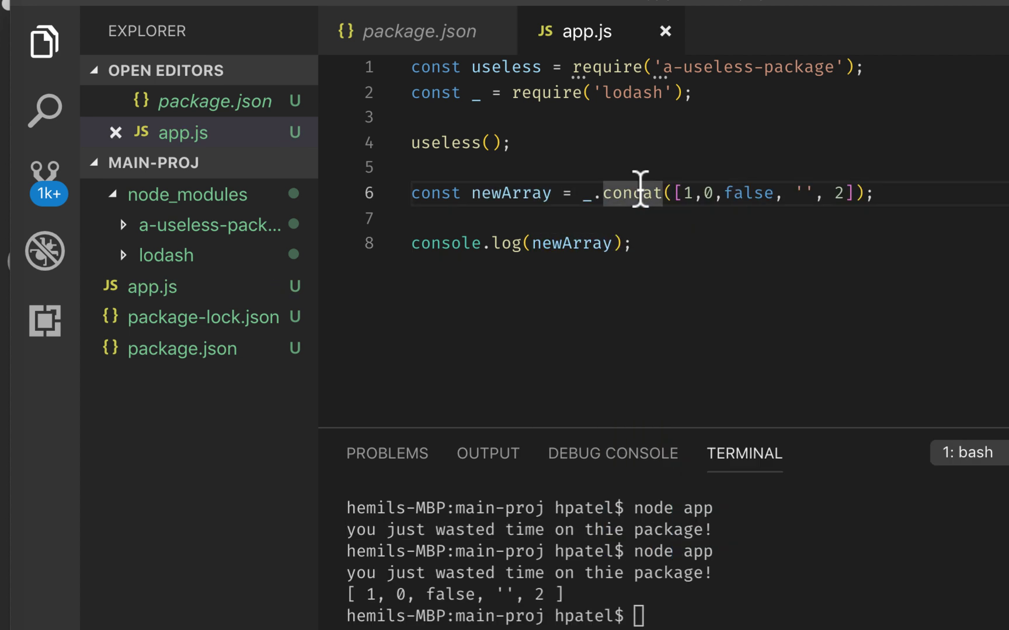
pyautogui.write('com')
pyautogui.press('BackSpace')
pyautogui.press('BackSpace')
pyautogui.press('BackSpace')
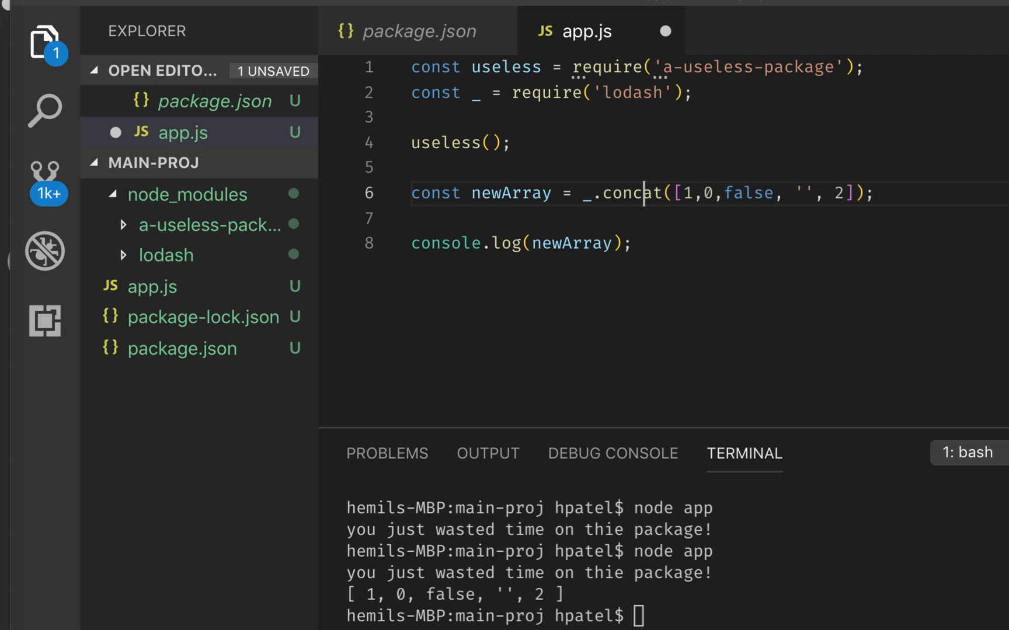
pyautogui.press('BackSpace')
pyautogui.press('BackSpace')
pyautogui.press('BackSpace')
pyautogui.press('Right')
pyautogui.press('Right')
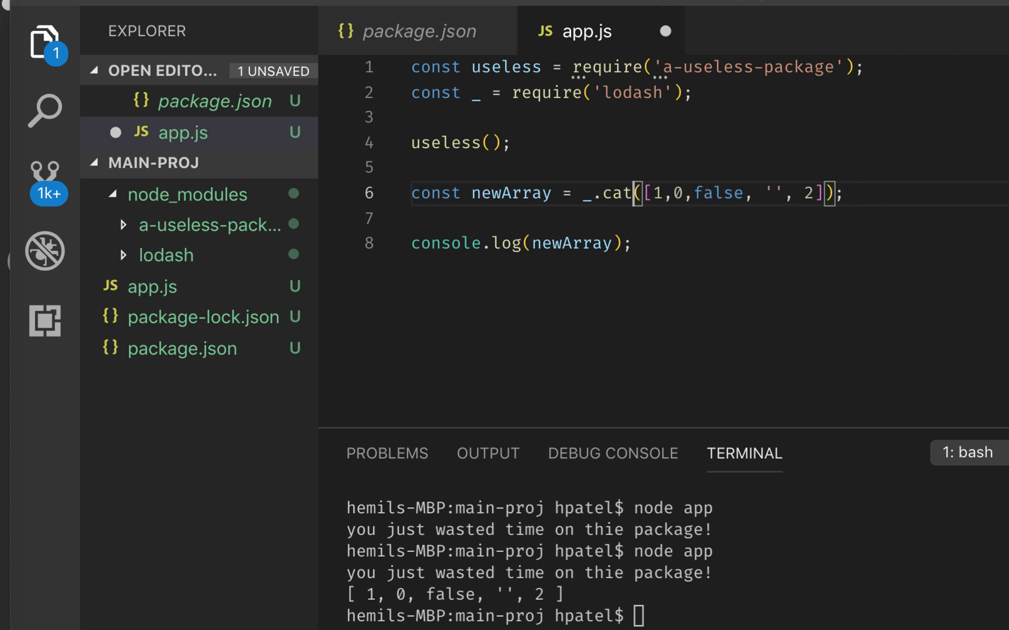
pyautogui.press('BackSpace')
pyautogui.press('BackSpace')
pyautogui.write('omp')
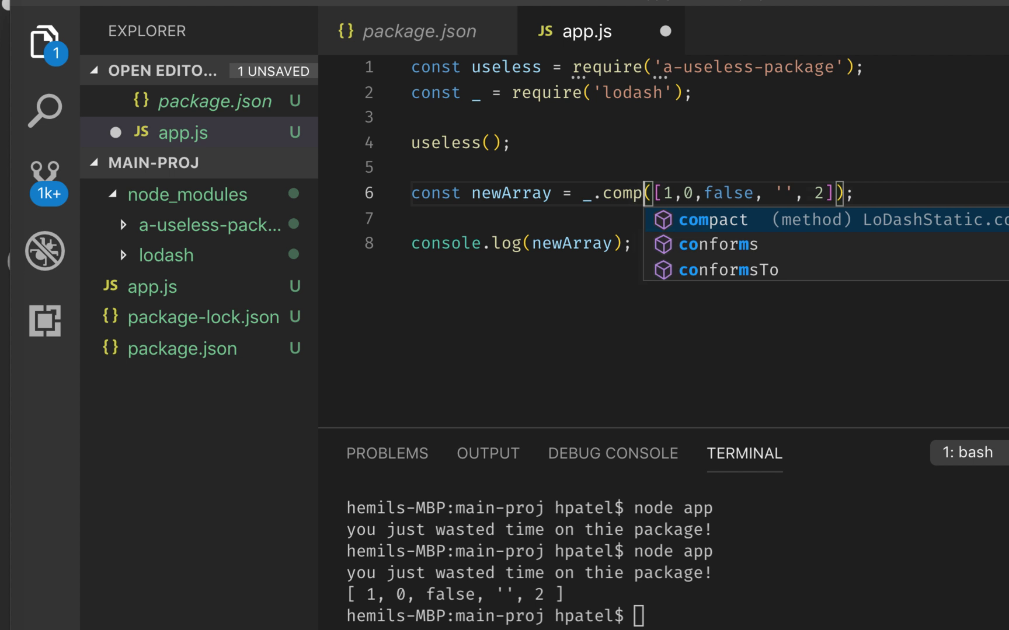
pyautogui.write('a')
pyautogui.press('Return')
pyautogui.hotkey('ctrl', 's')
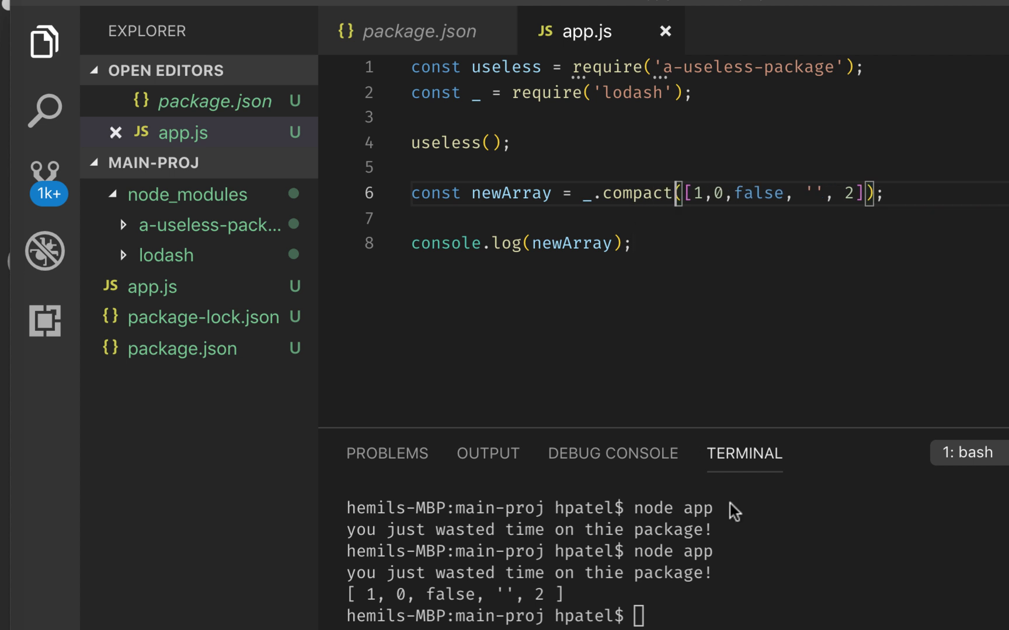
# Rerun node app in the terminal, which prints [ 1, 2 ].
pyautogui.click(717, 622)
pyautogui.press('Up')
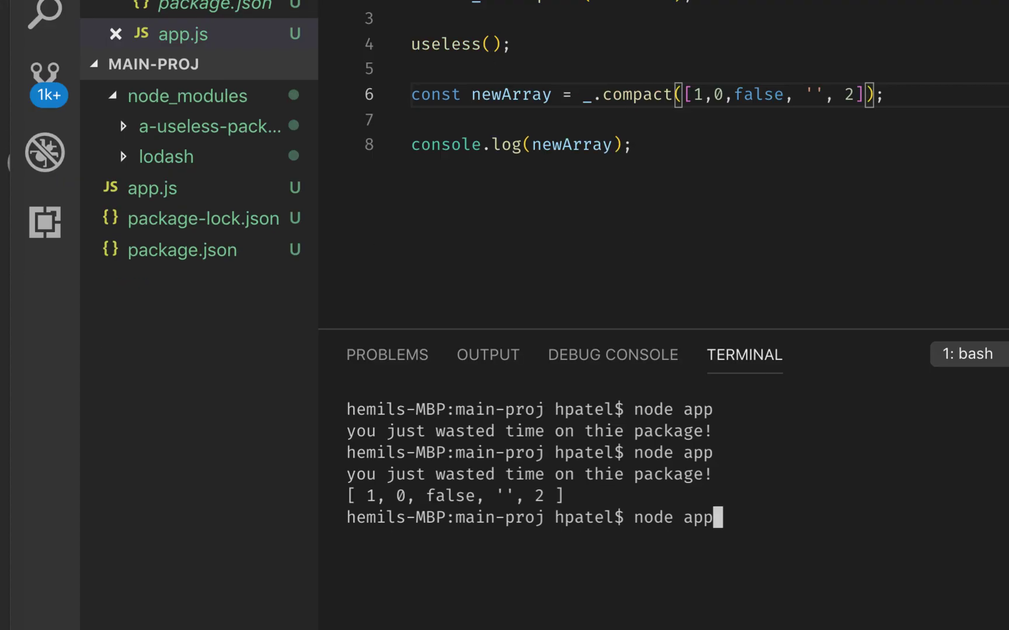
pyautogui.press('Return')
pyautogui.moveTo(431, 558); pyautogui.dragTo(342, 558)
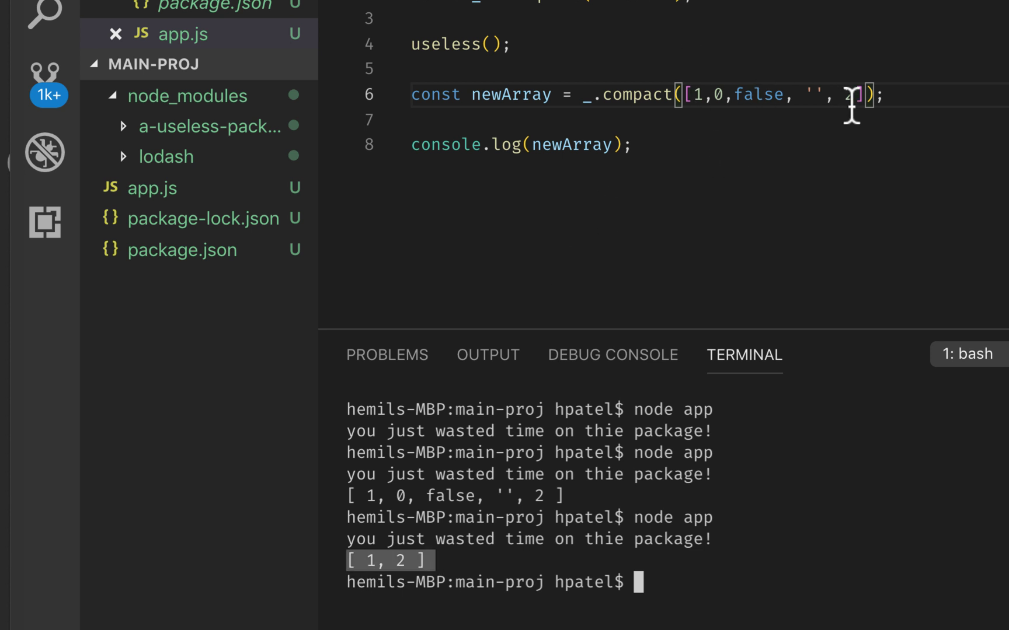
pyautogui.click(688, 585)
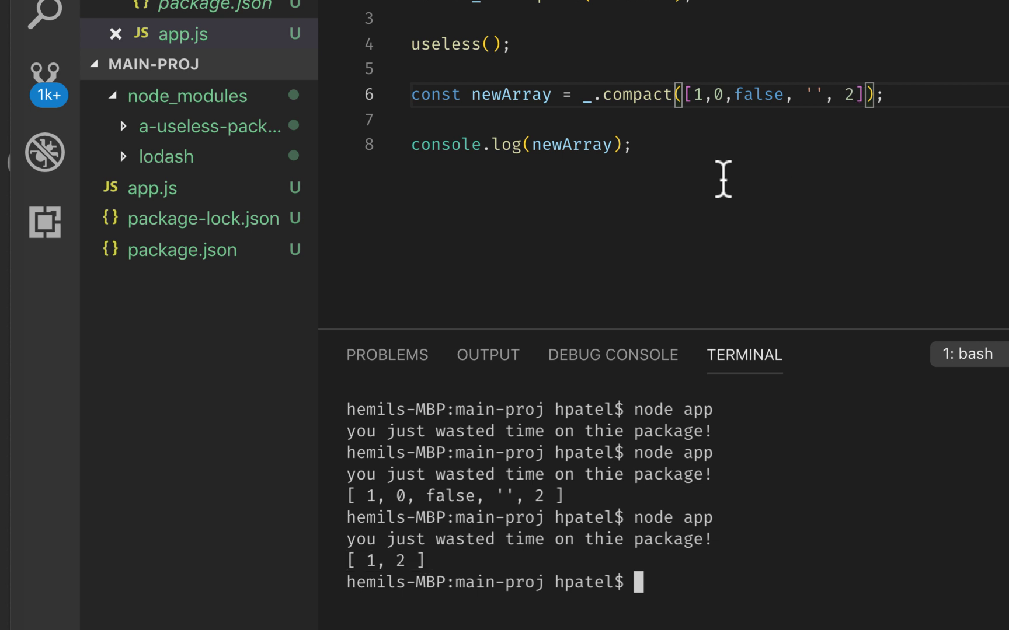